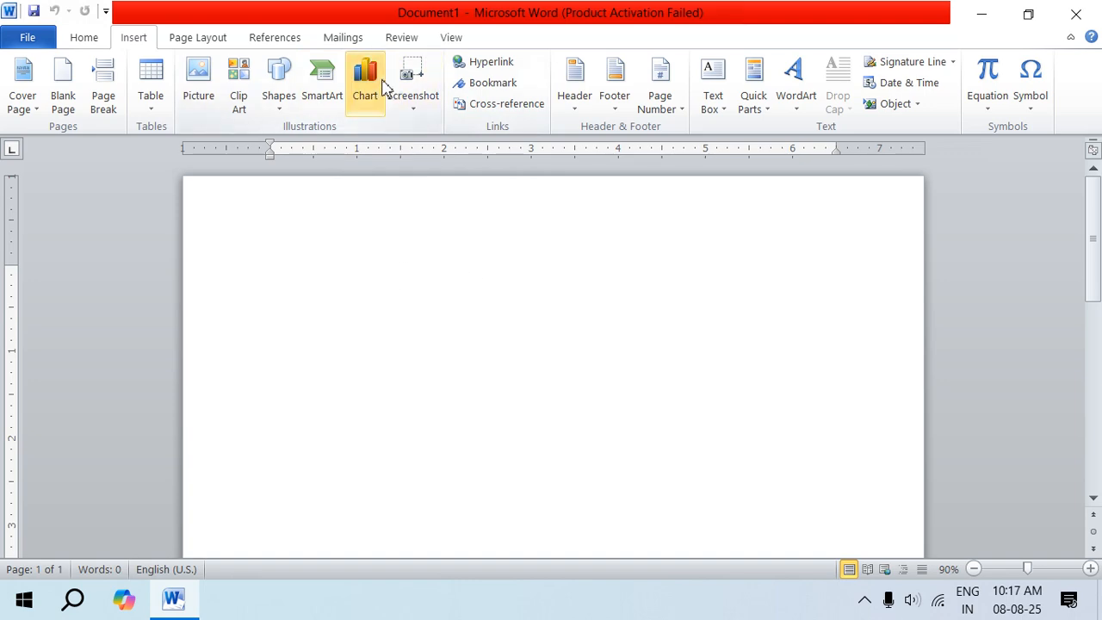
Insert a 3-D Column chart into the blank document
left_click(367, 78)
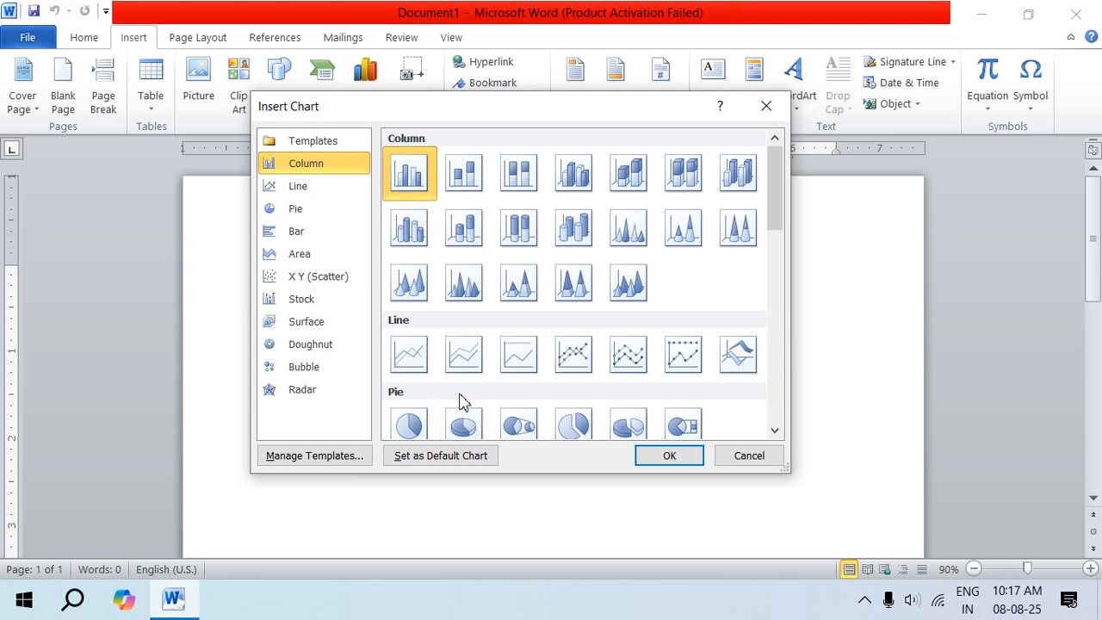
left_click_drag(785, 222, 767, 204)
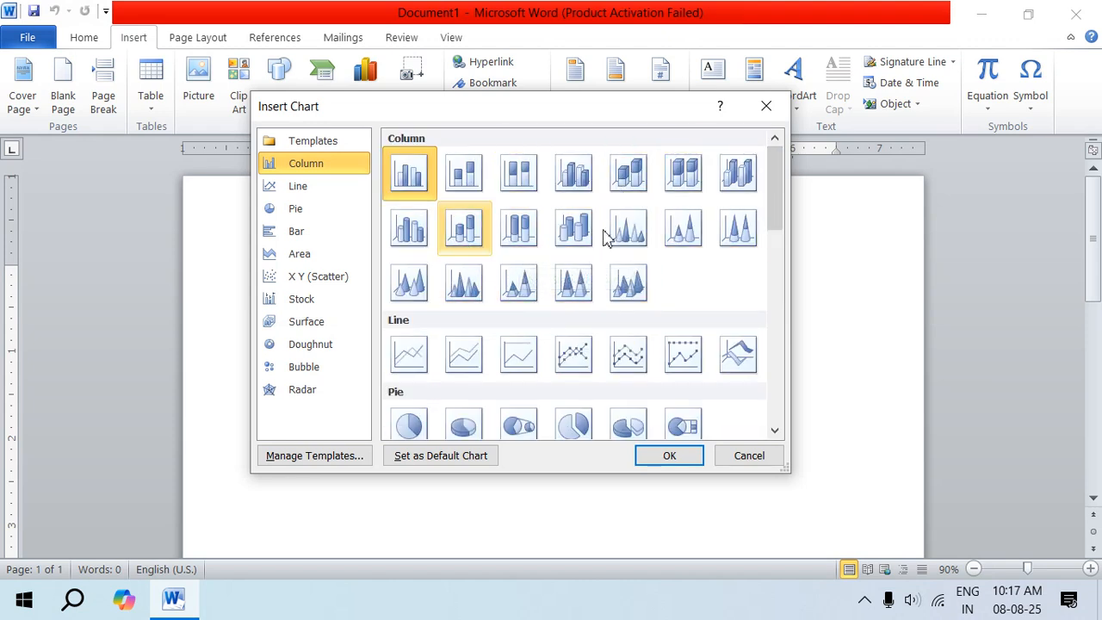
left_click(744, 172)
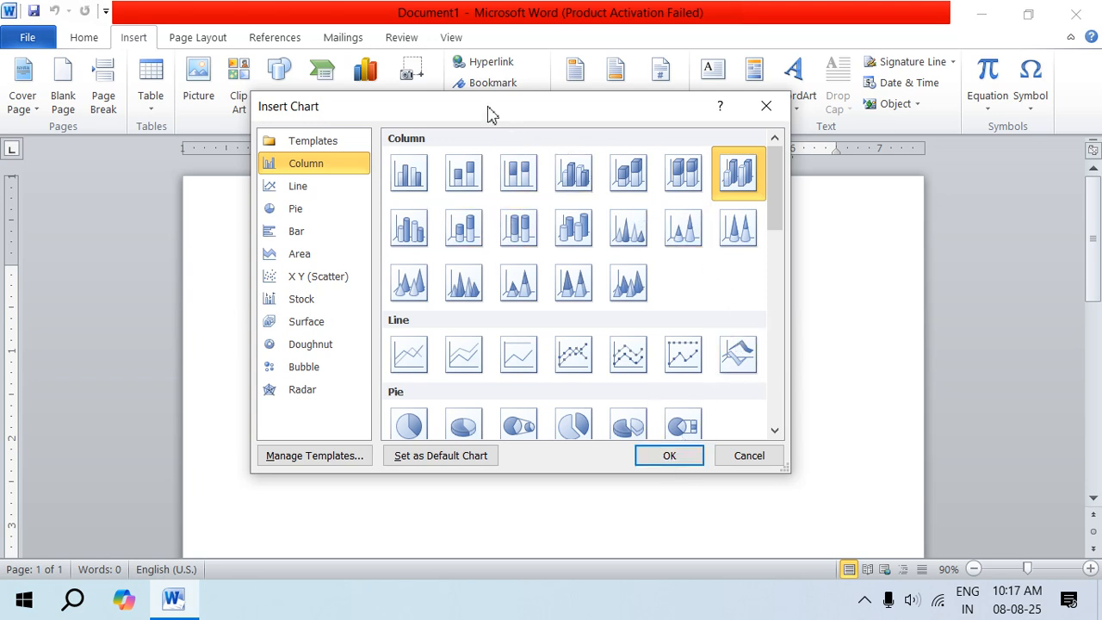
left_click_drag(487, 125, 422, 166)
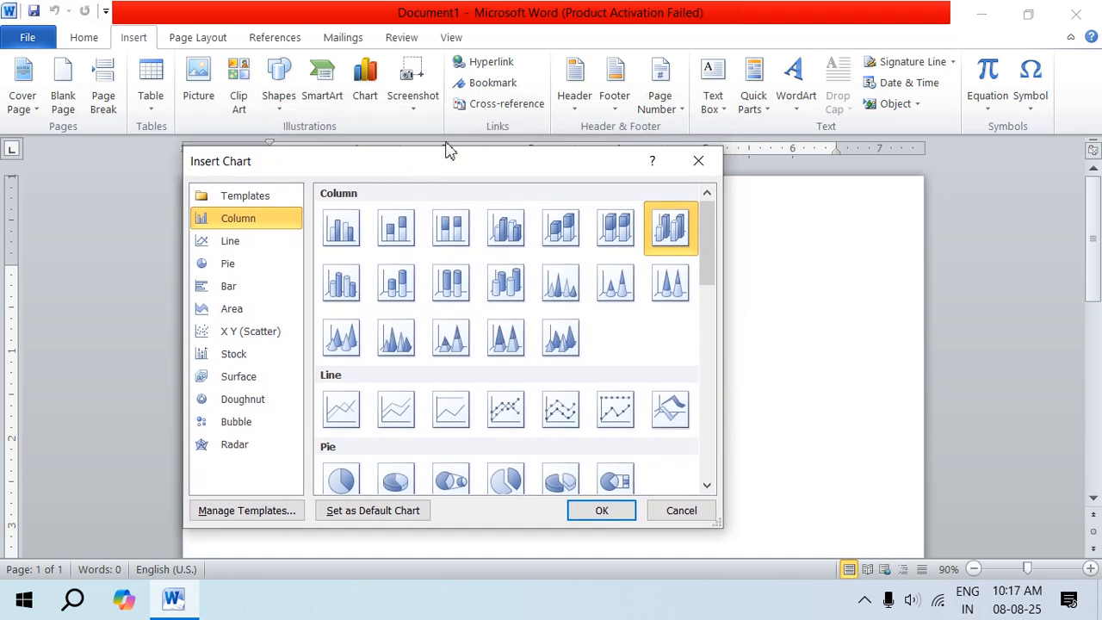
left_click(603, 510)
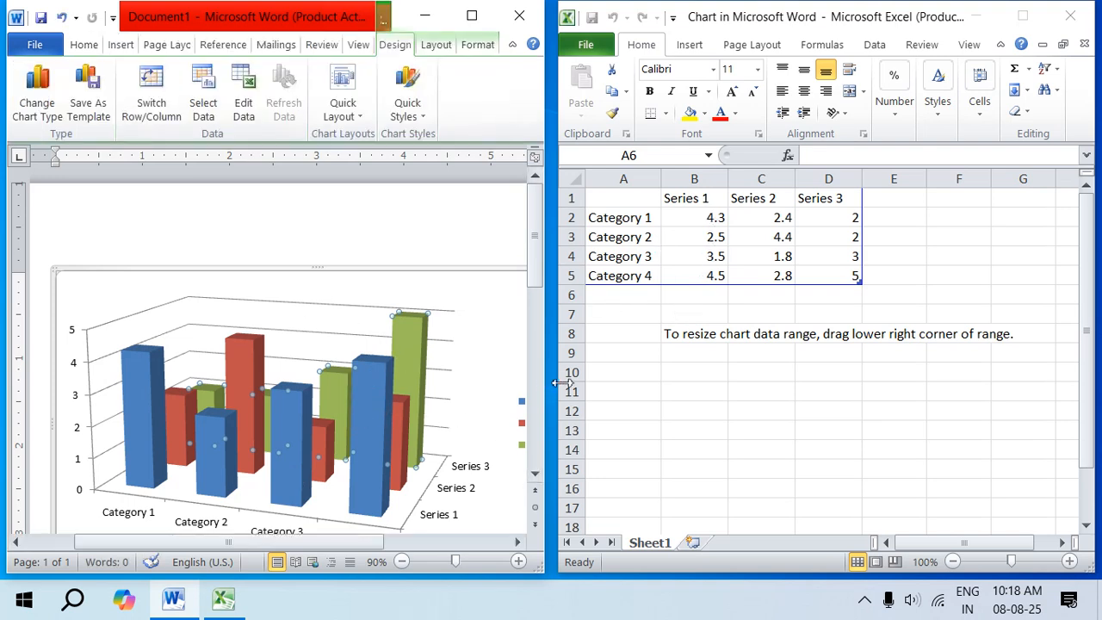
Rename the three series headers in B1:D1 of the chart data sheet as math, PHY and CHE
left_click_drag(558, 383, 572, 382)
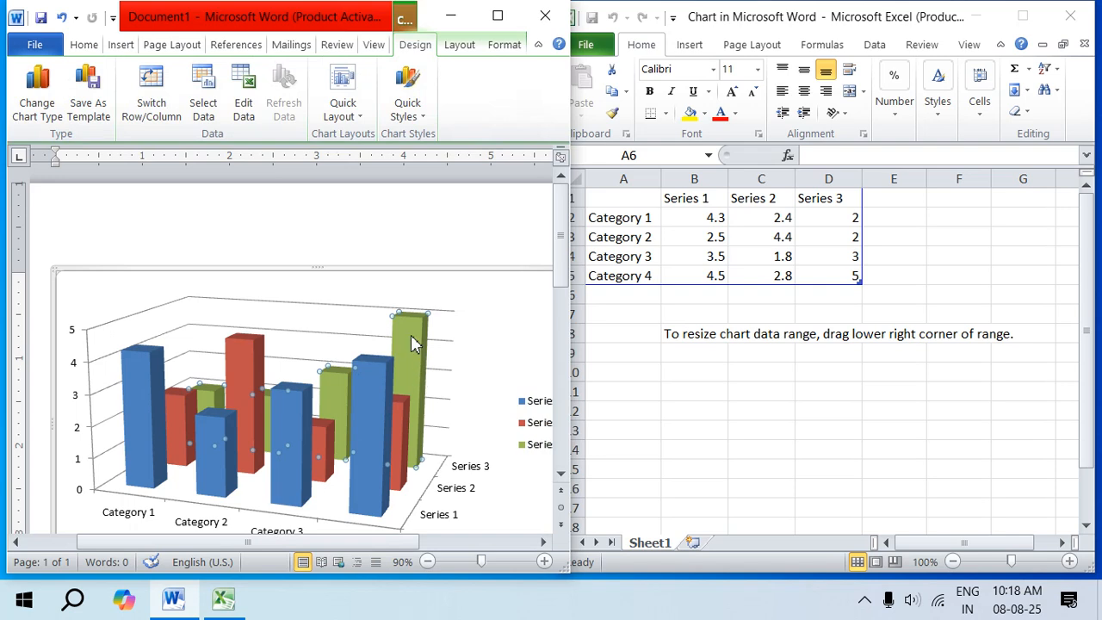
scroll(385, 435, "down", 1)
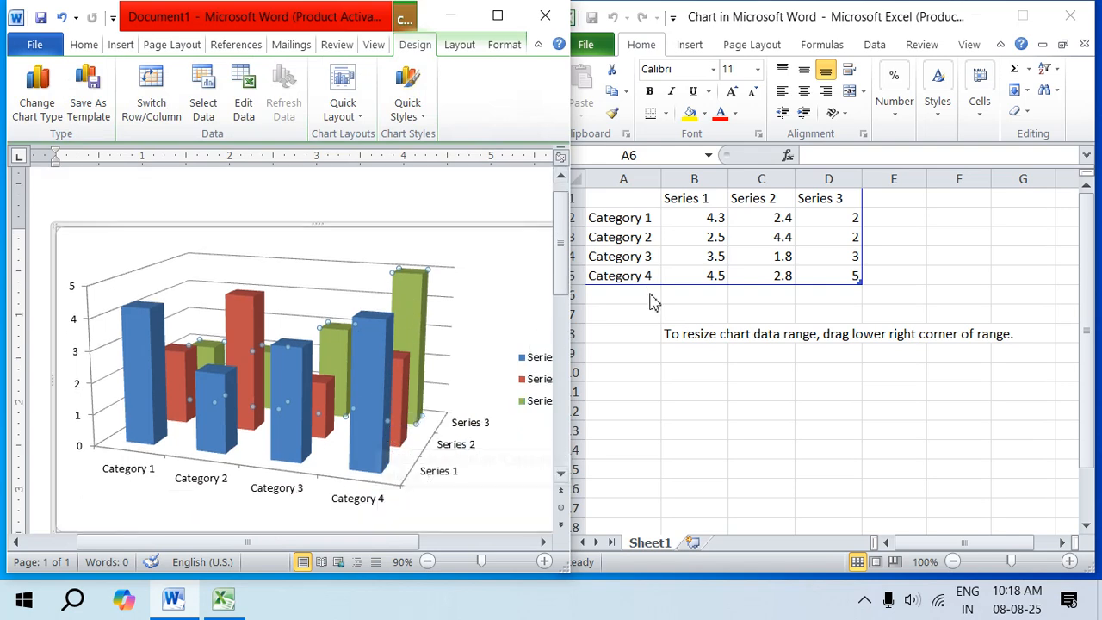
left_click(689, 202)
left_click(758, 199)
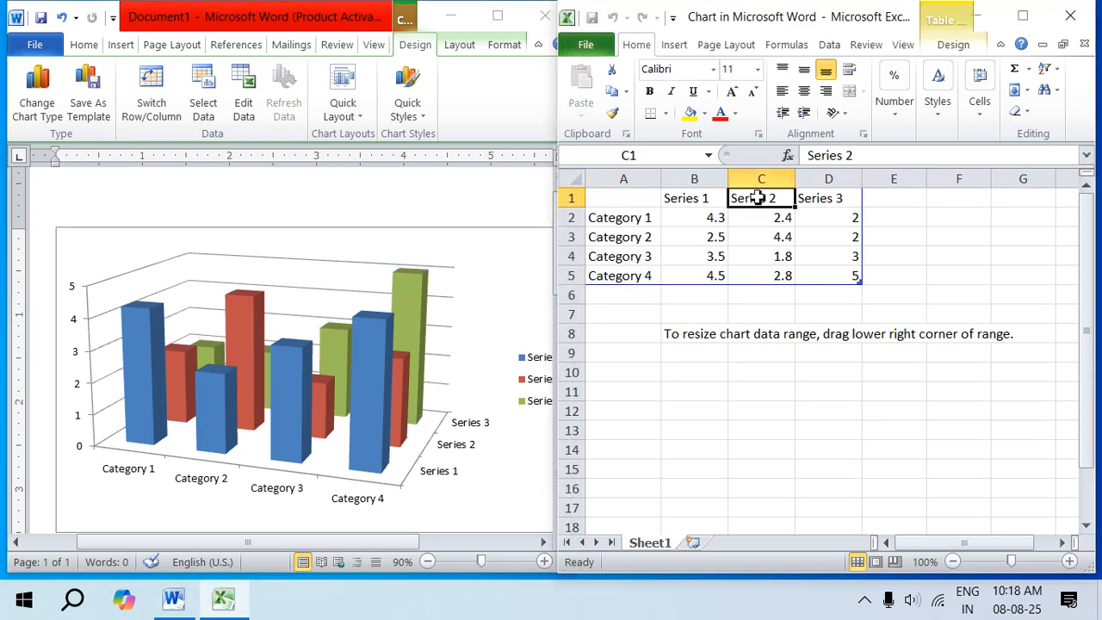
left_click(694, 203)
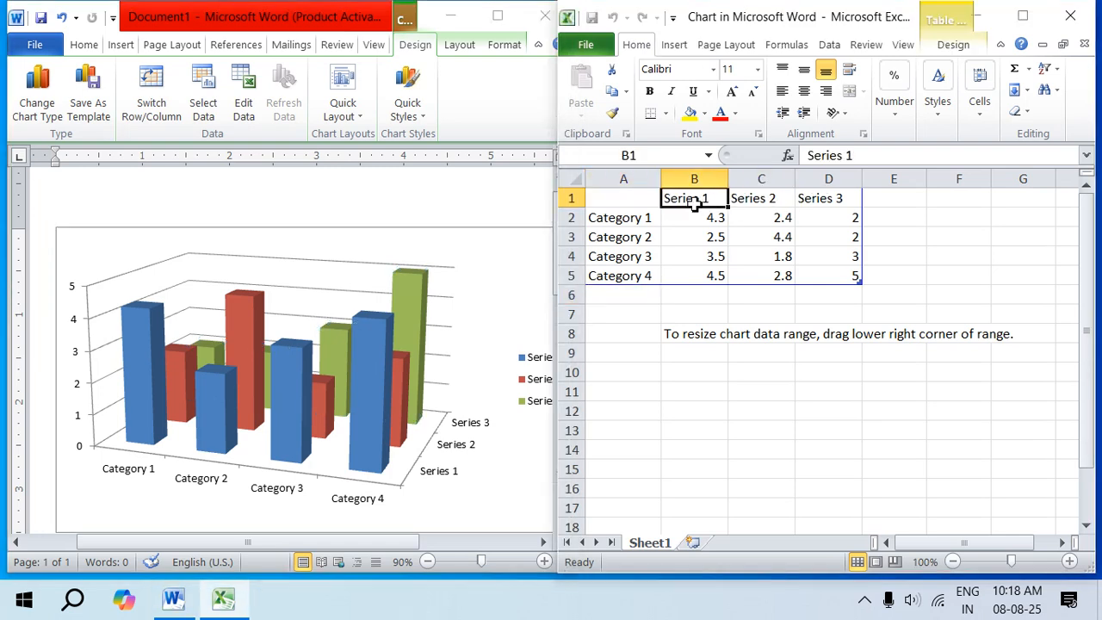
type("math")
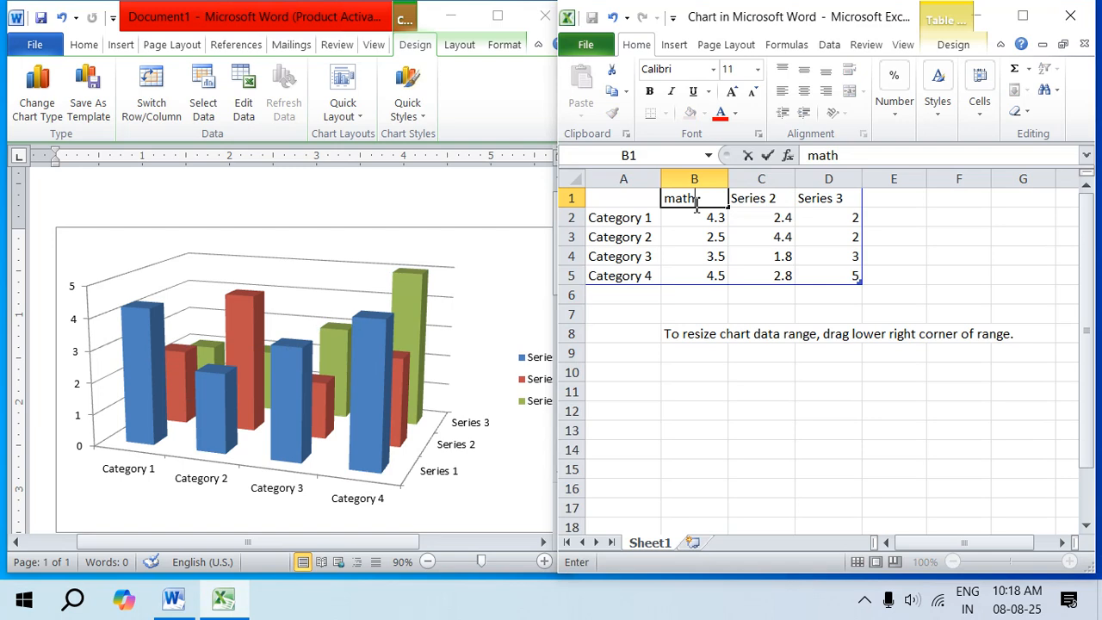
left_click(783, 198)
type("P")
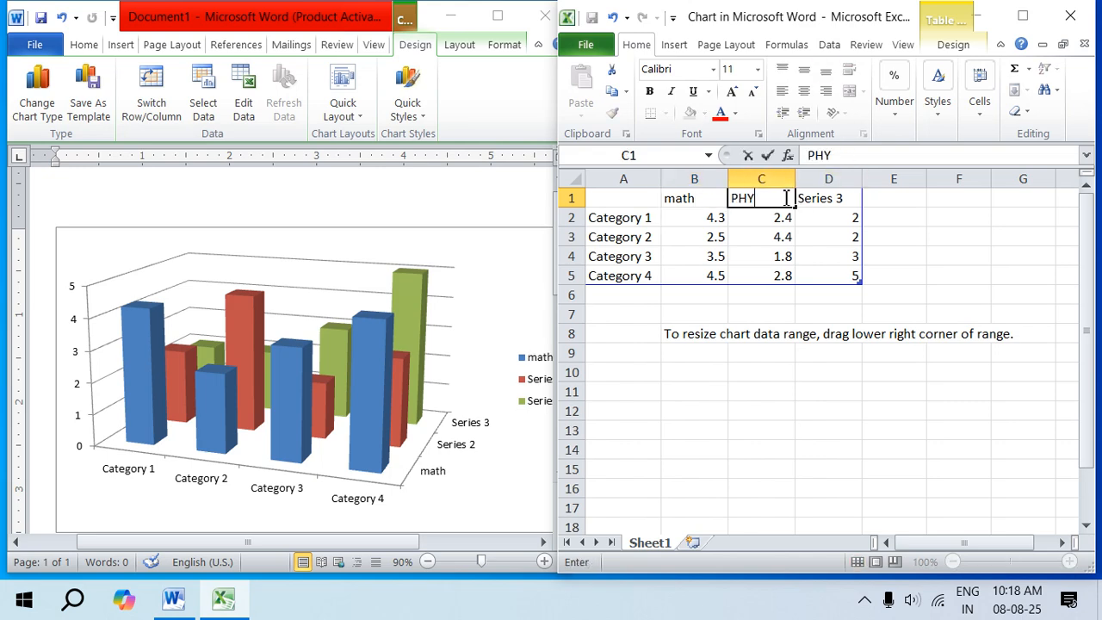
type("HY")
left_click(828, 217)
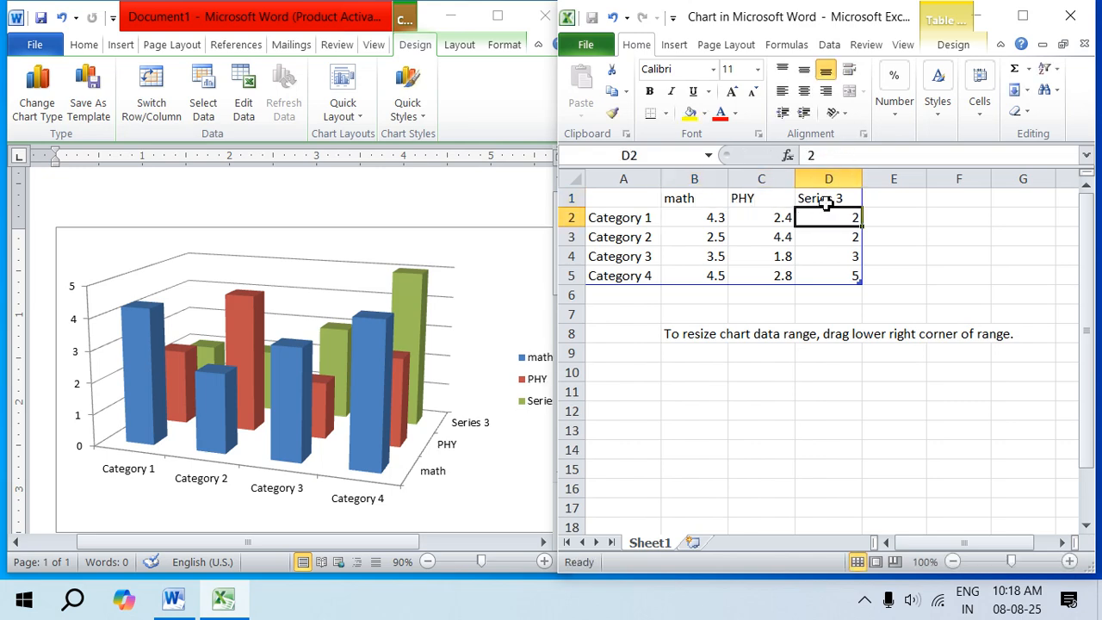
left_click(825, 205)
type("CHE")
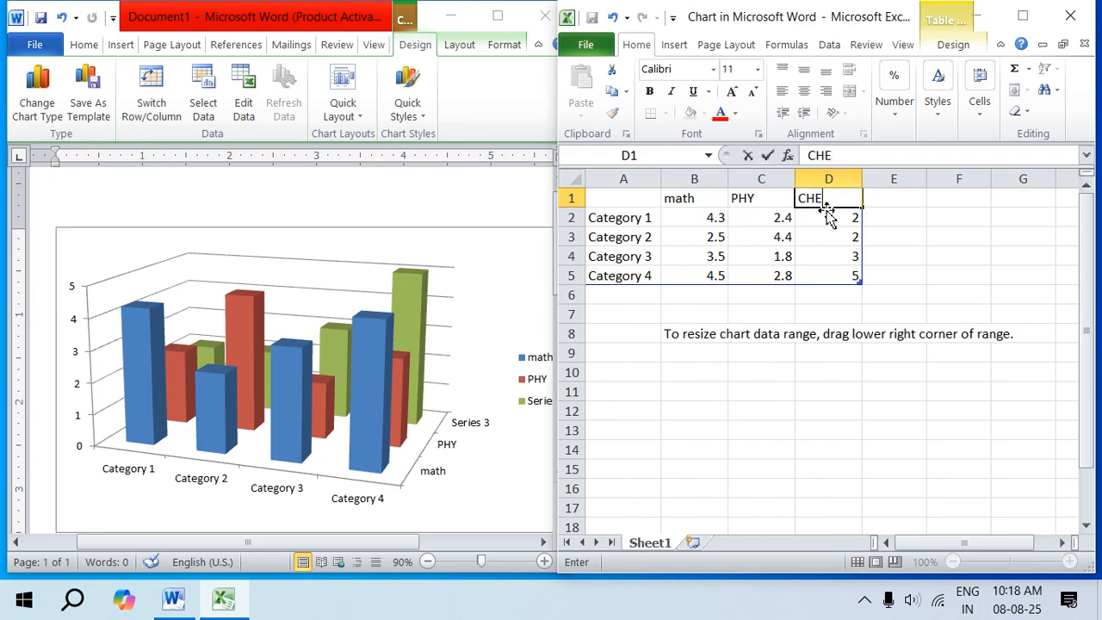
left_click(857, 336)
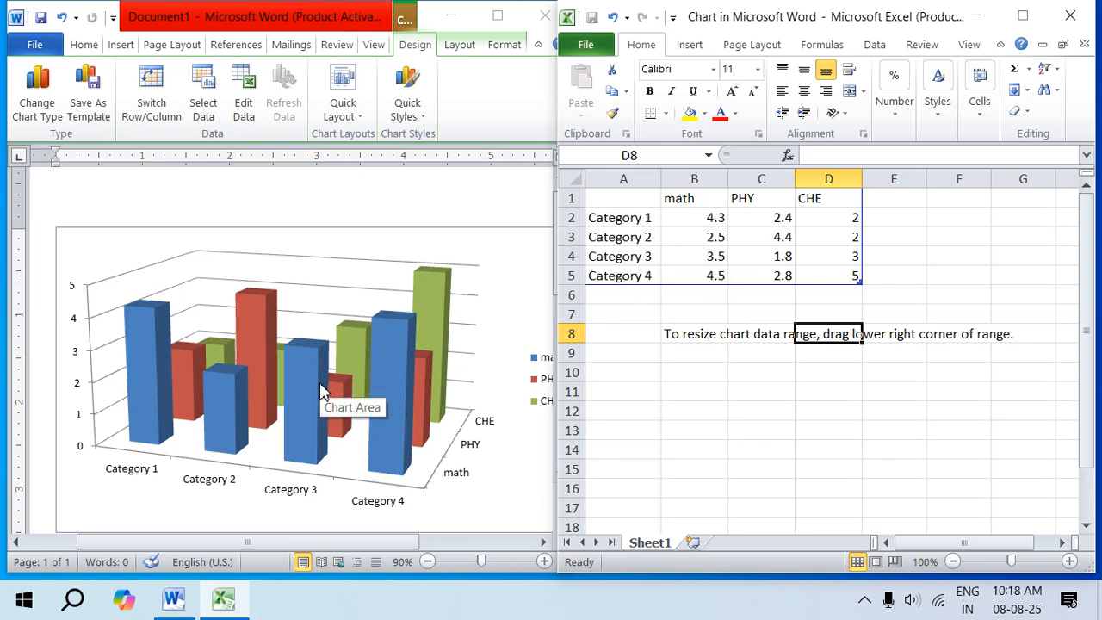
Replace the four category labels in A2:A5 of the chart data sheet with the students' first names
left_click(620, 218)
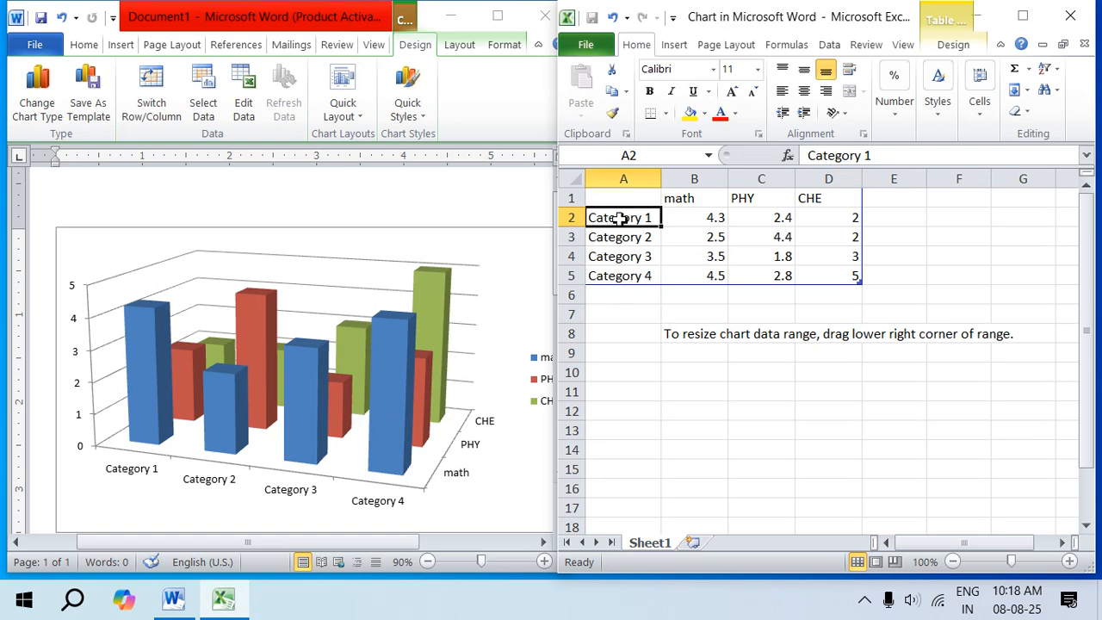
type("SONU")
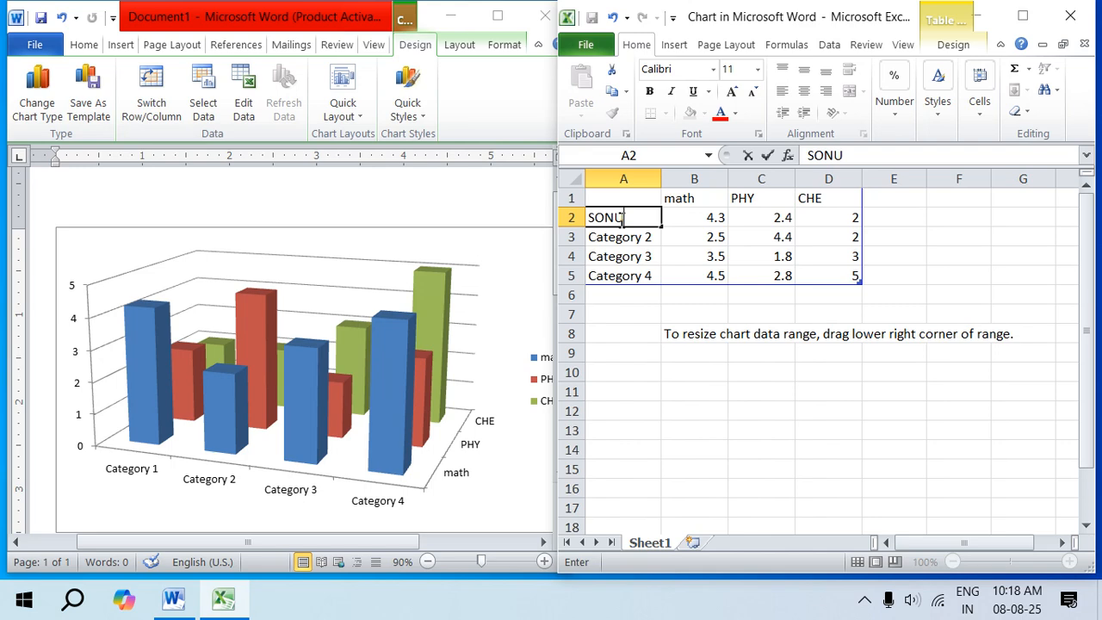
key("Return")
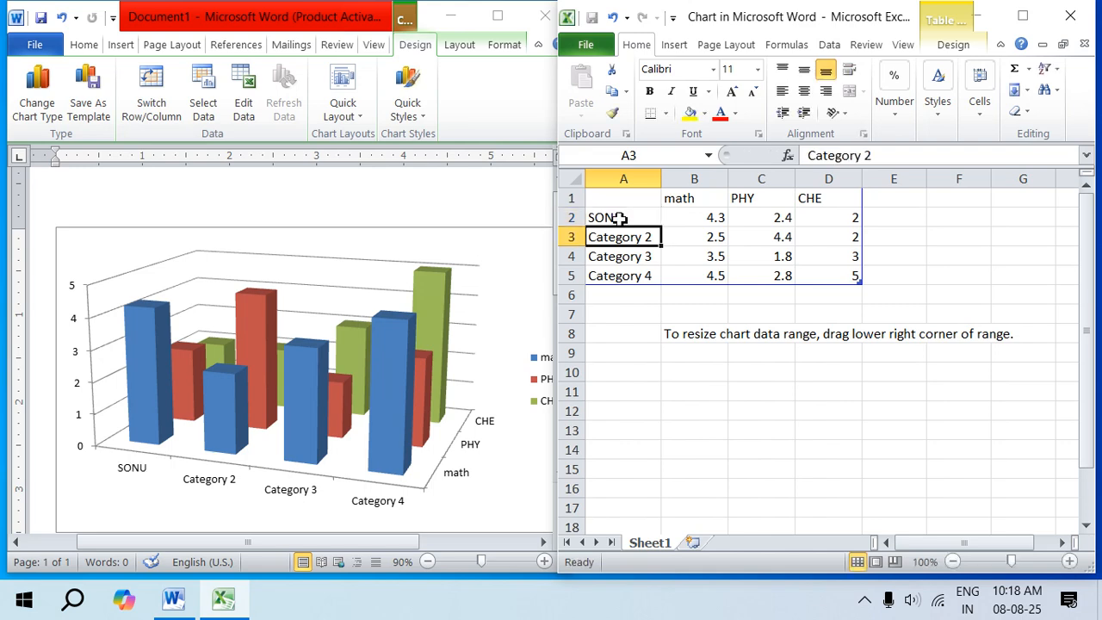
type("RAHUL")
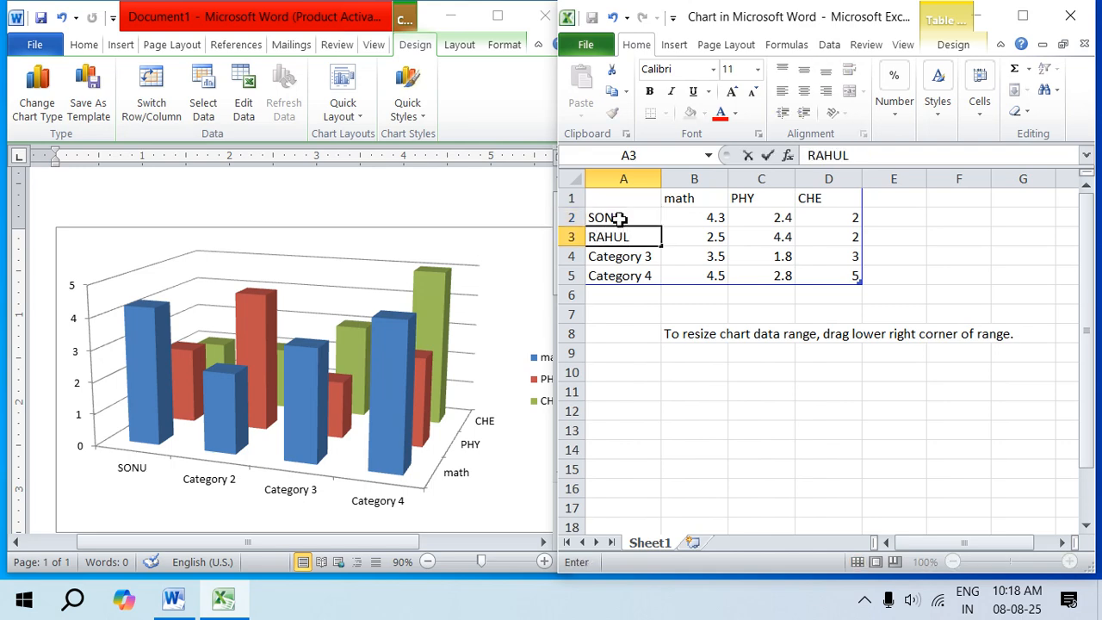
key("Return")
type("A")
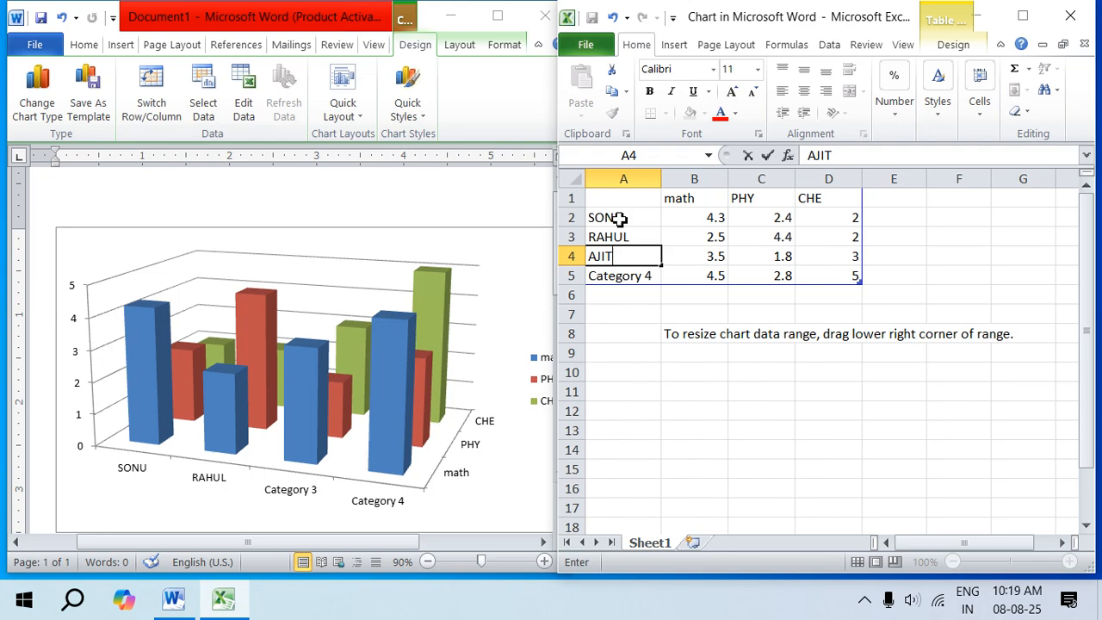
type("JIT")
key("Return")
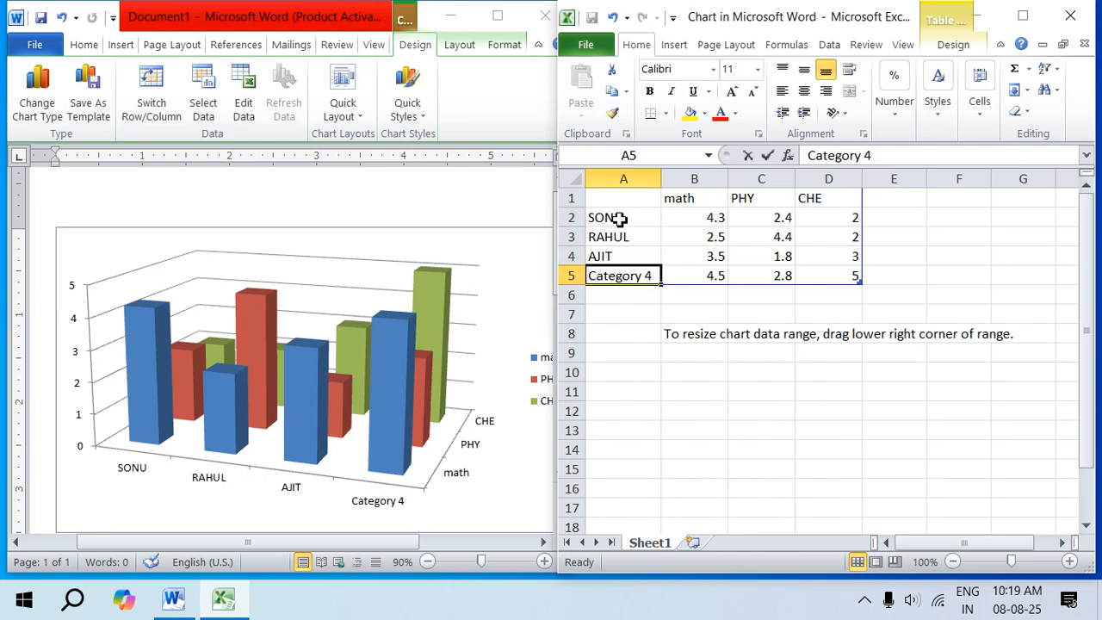
type("soni")
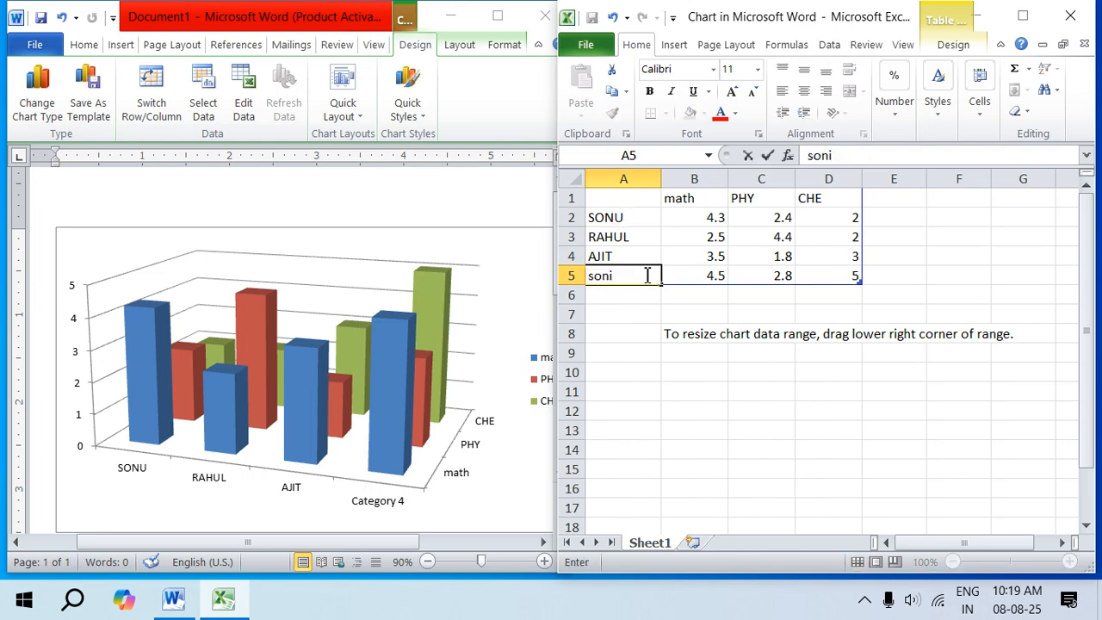
left_click(694, 352)
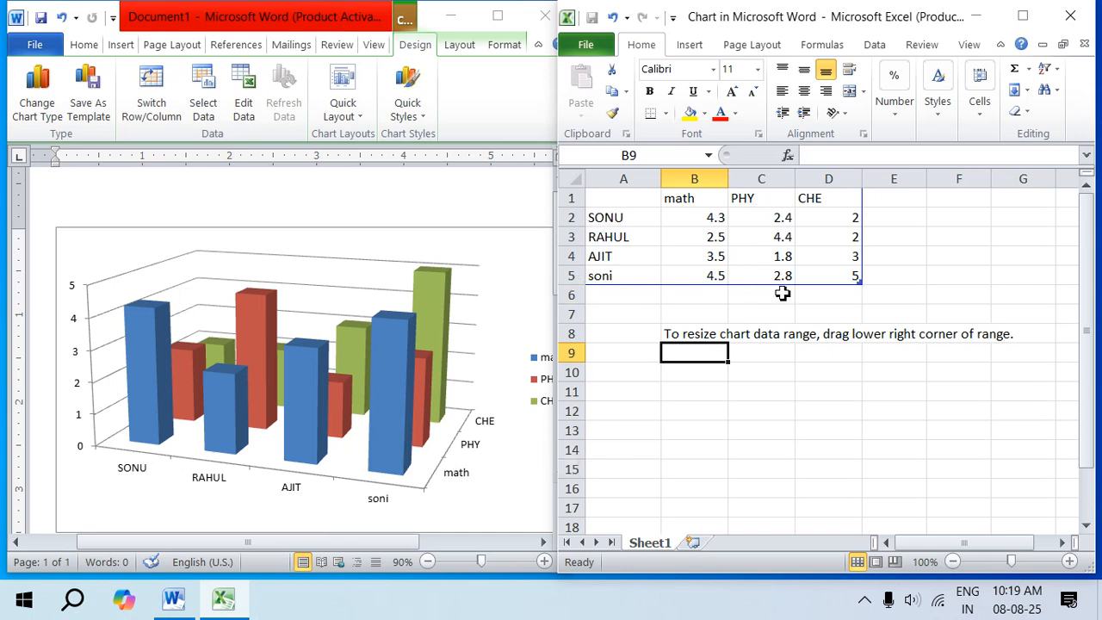
Set the first student's math value in B2 to 20 and widen the document window to fit the whole chart
left_click(697, 217)
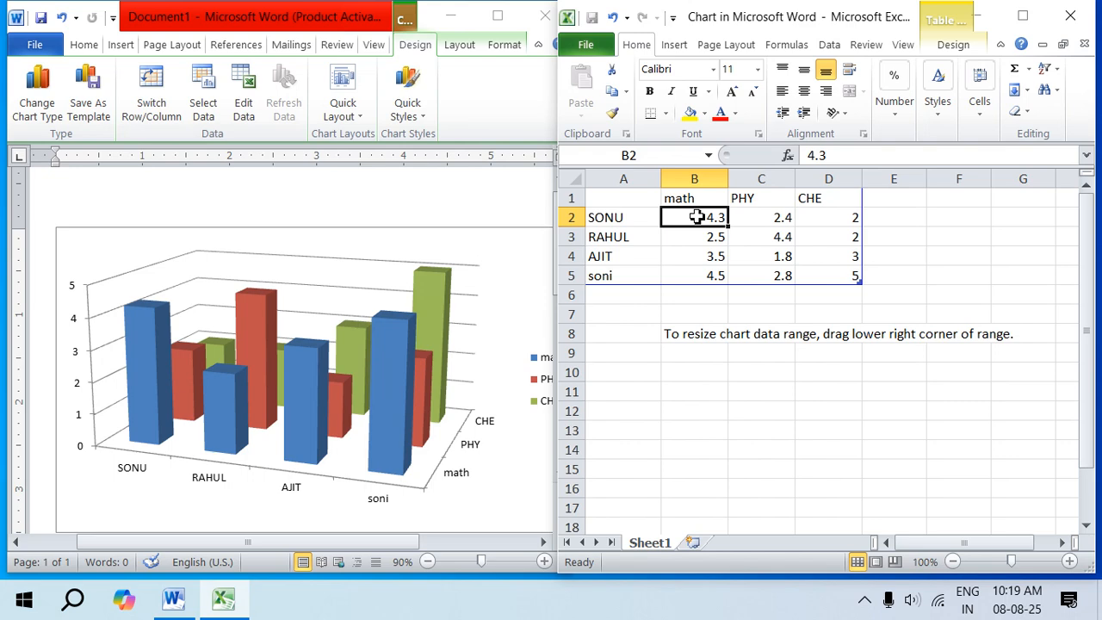
type("20")
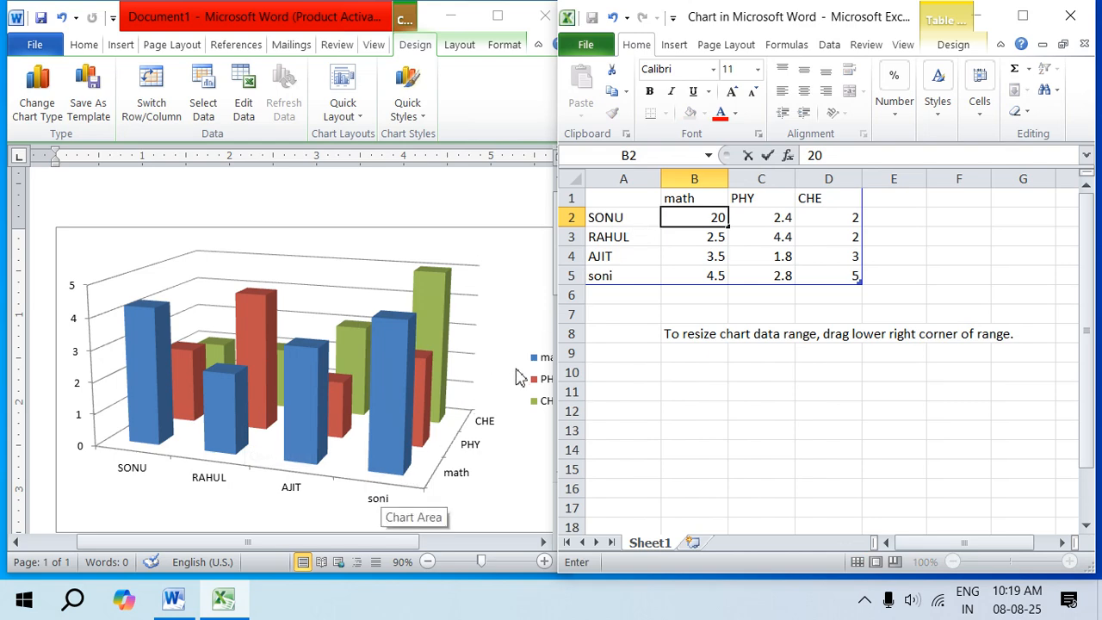
left_click_drag(556, 369, 598, 379)
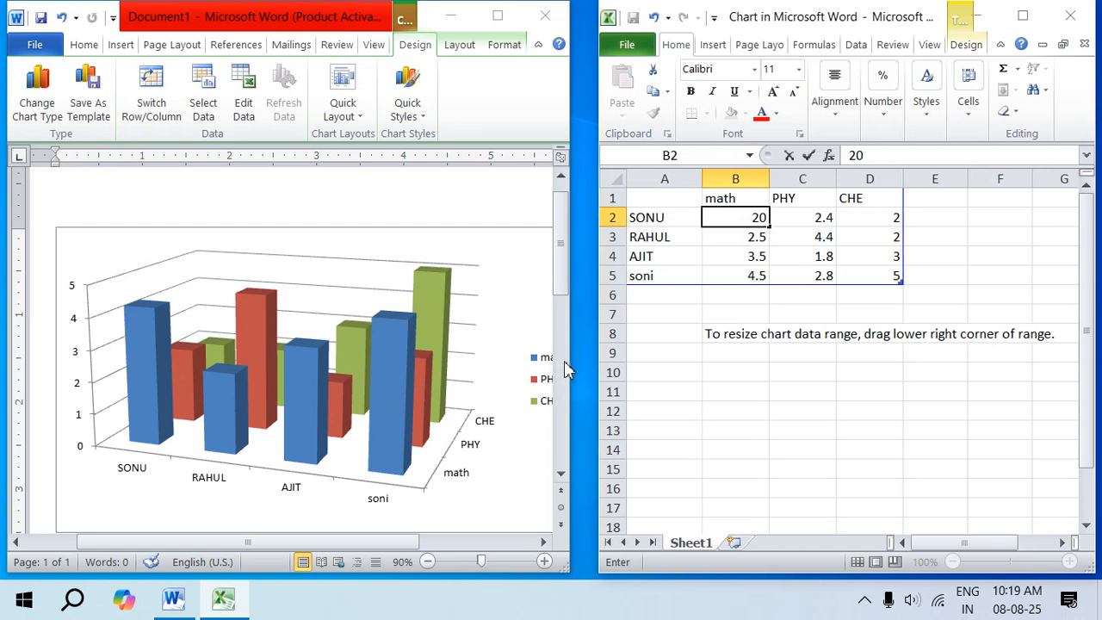
left_click_drag(574, 325, 611, 330)
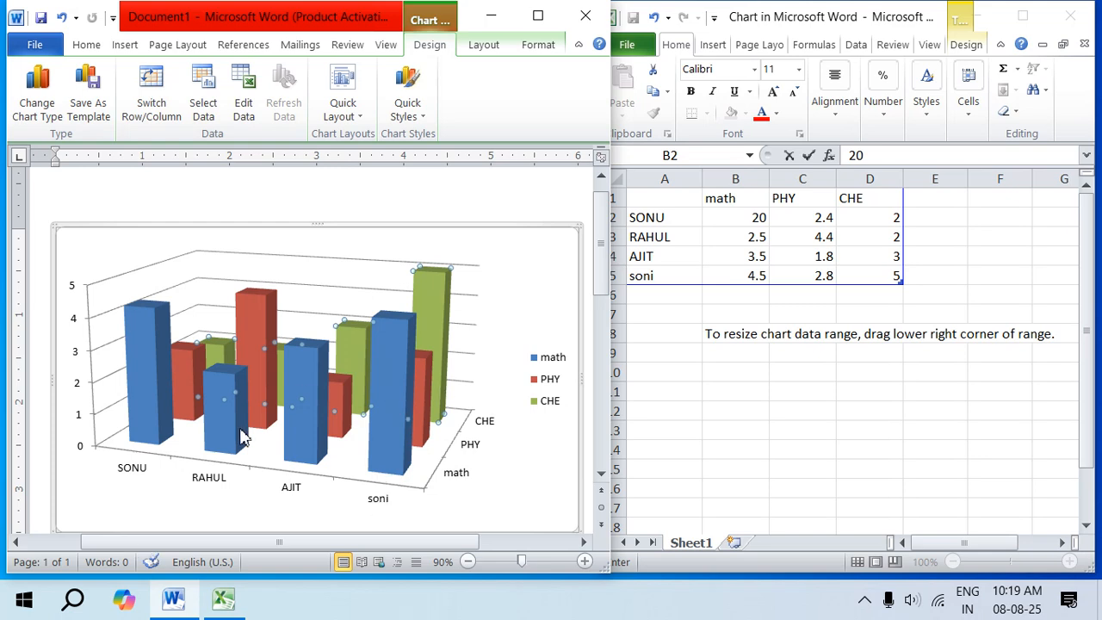
left_click(767, 219)
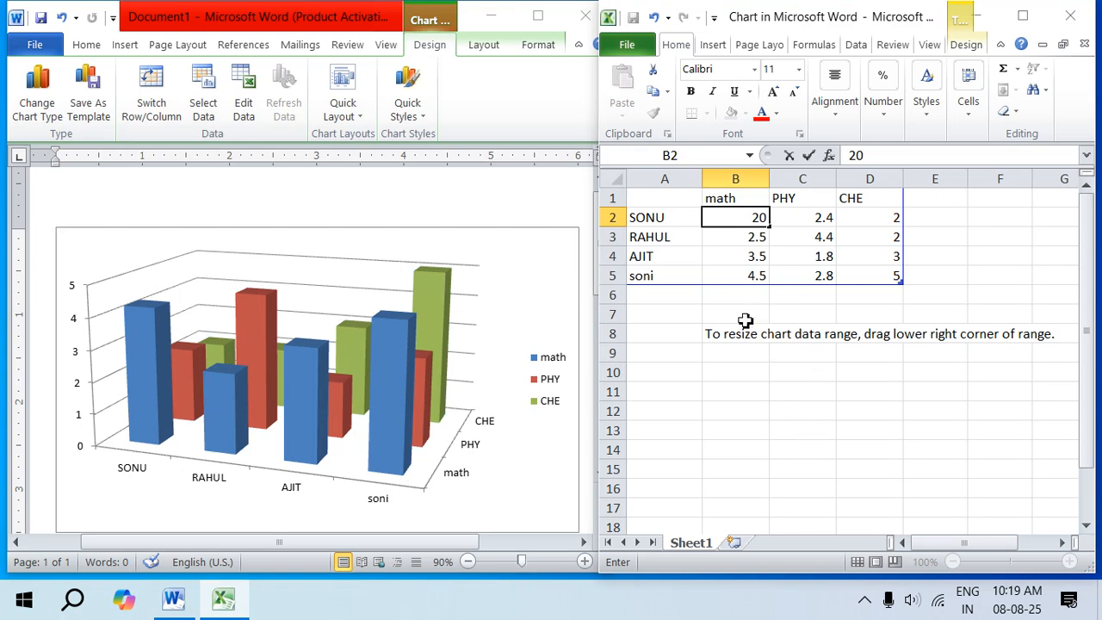
left_click(778, 411)
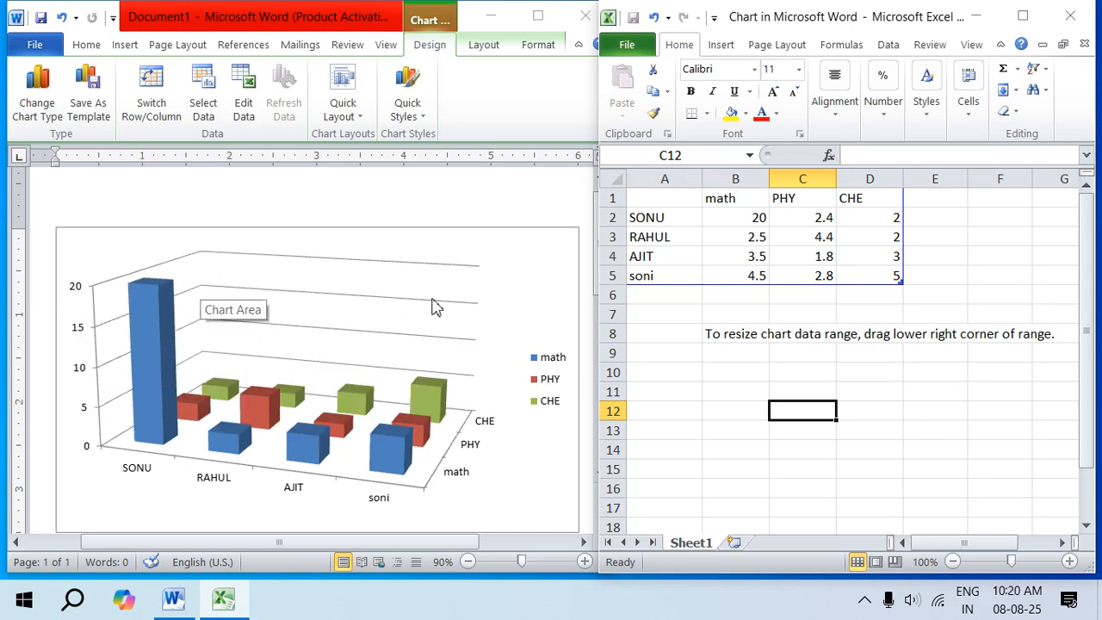
Set the third student's CHE value in D4 to 15
left_click(861, 253)
key("BackSpace")
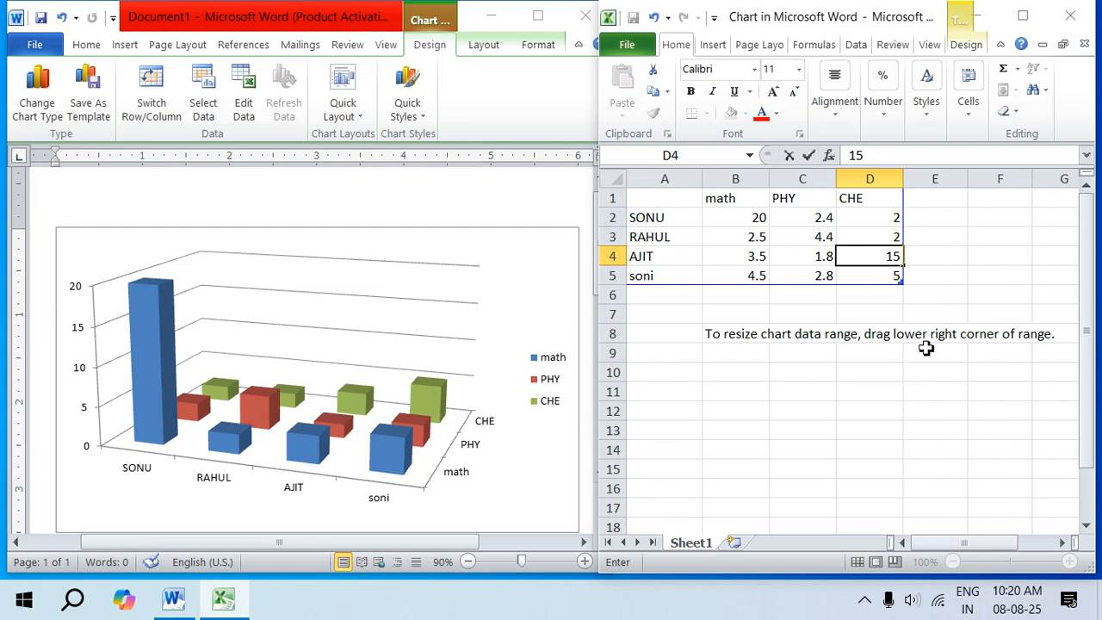
left_click(805, 409)
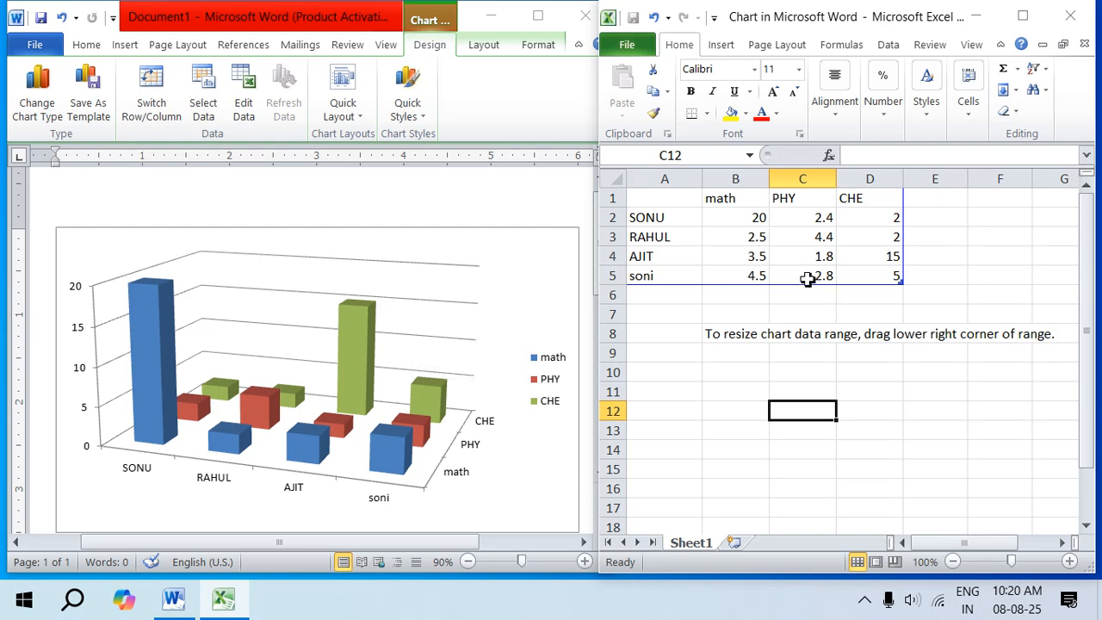
Close the chart data sheet and maximize the document window
left_click(1070, 15)
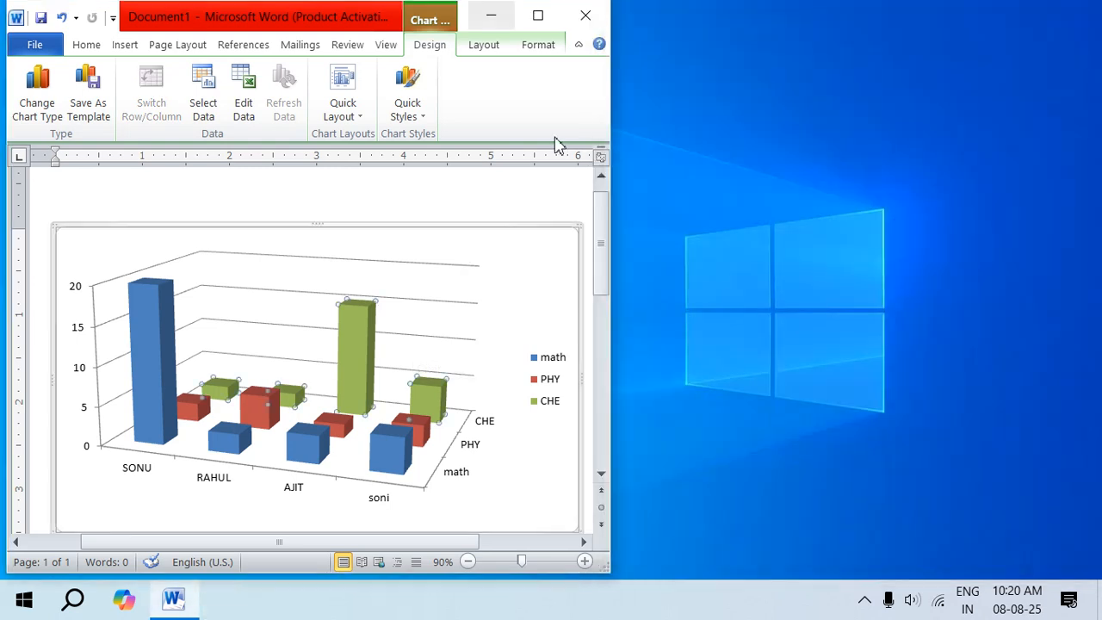
left_click(542, 18)
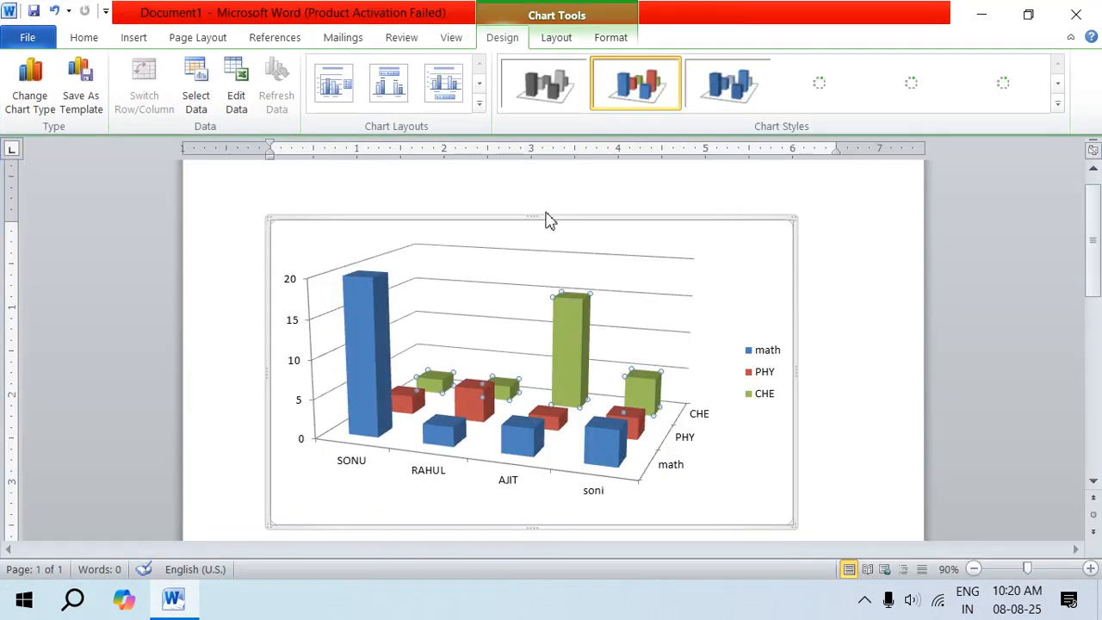
Try different colour styles on the 3-D column chart and apply the red style from the third row of the style gallery
left_click(532, 238)
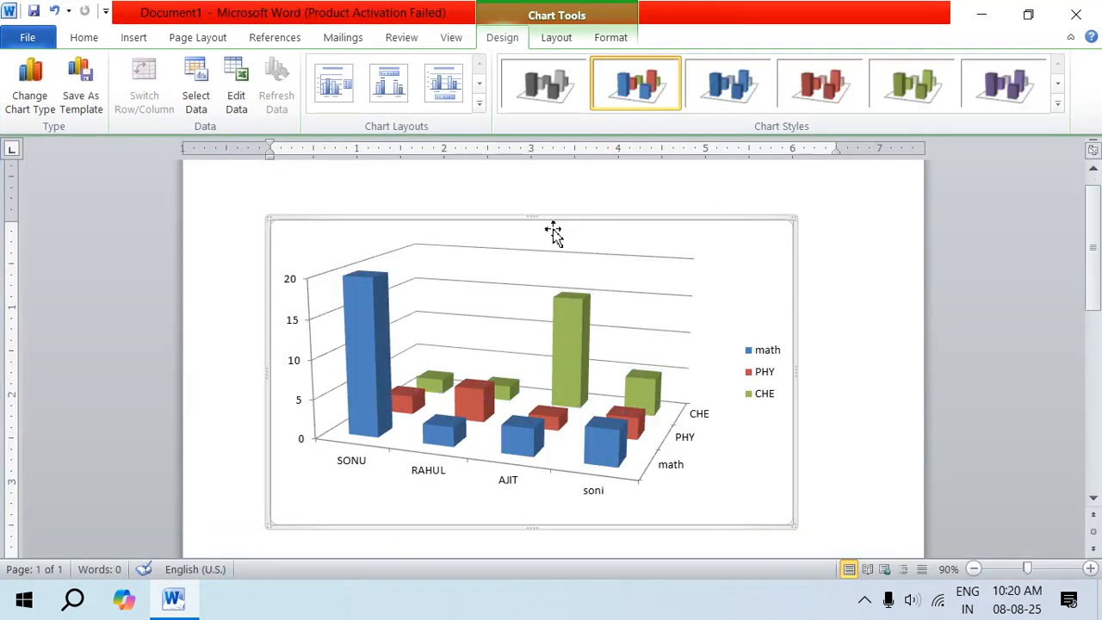
left_click(545, 91)
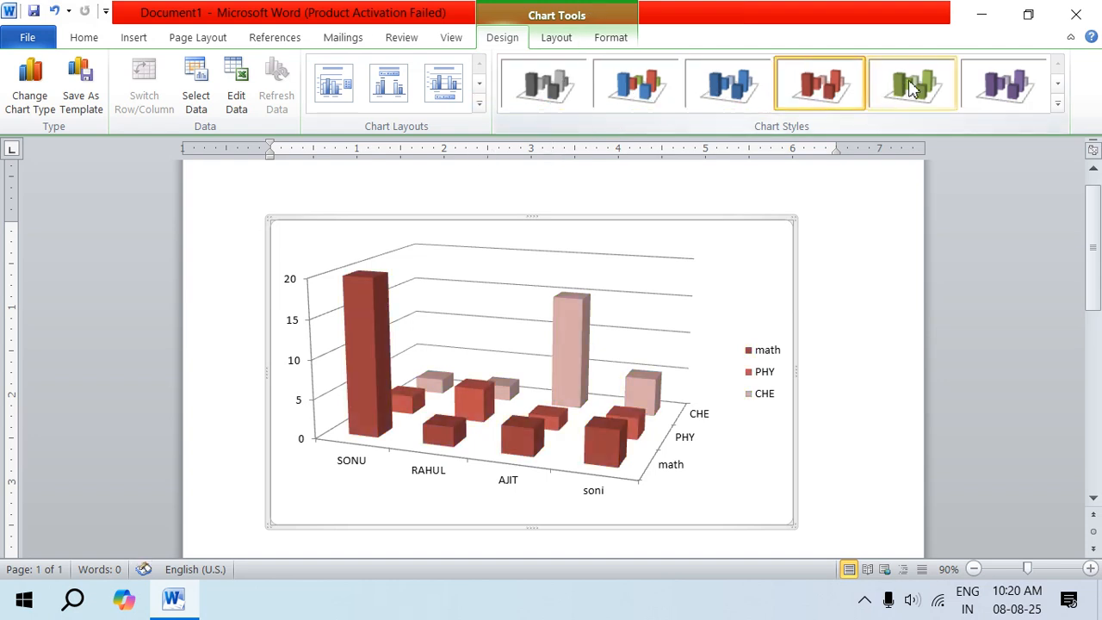
left_click(1057, 103)
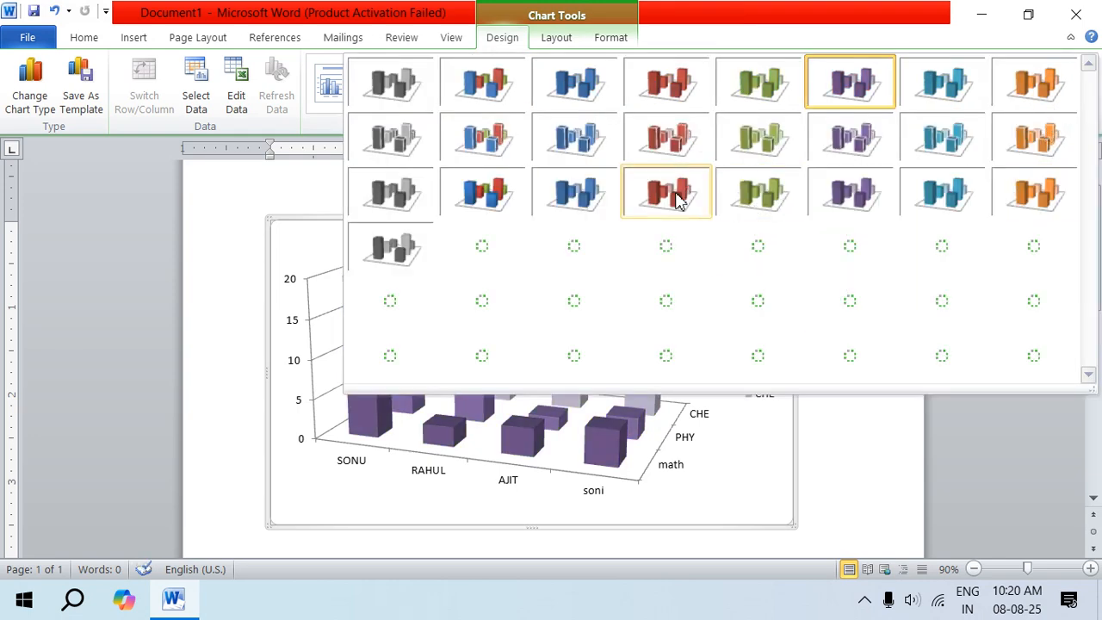
left_click(676, 197)
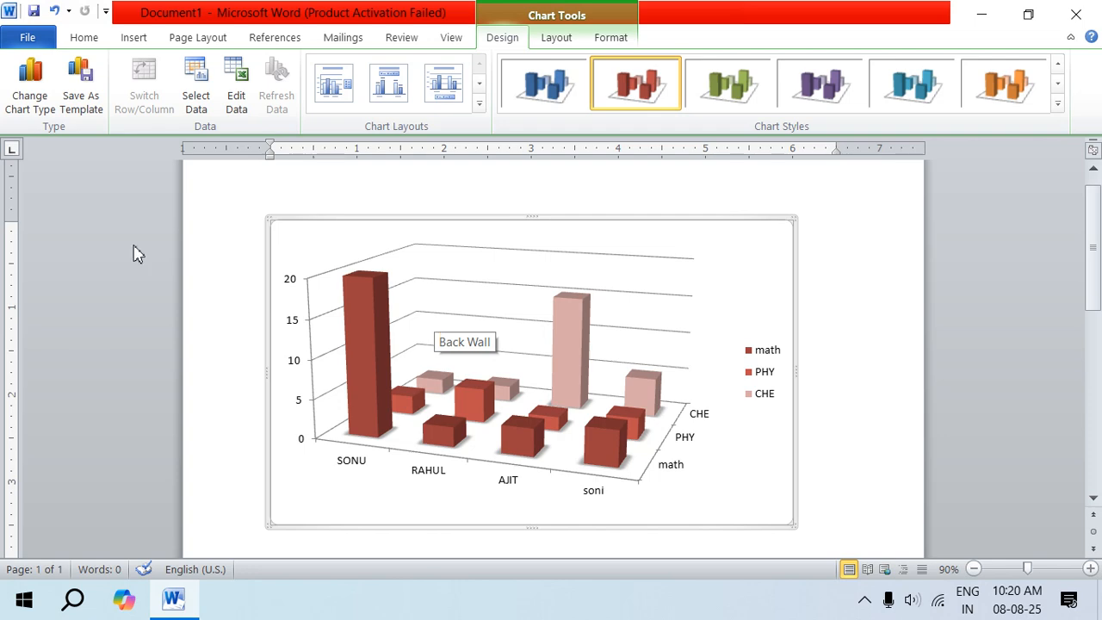
Change the chart type from 3-D column to a stacked line chart with markers
left_click(29, 86)
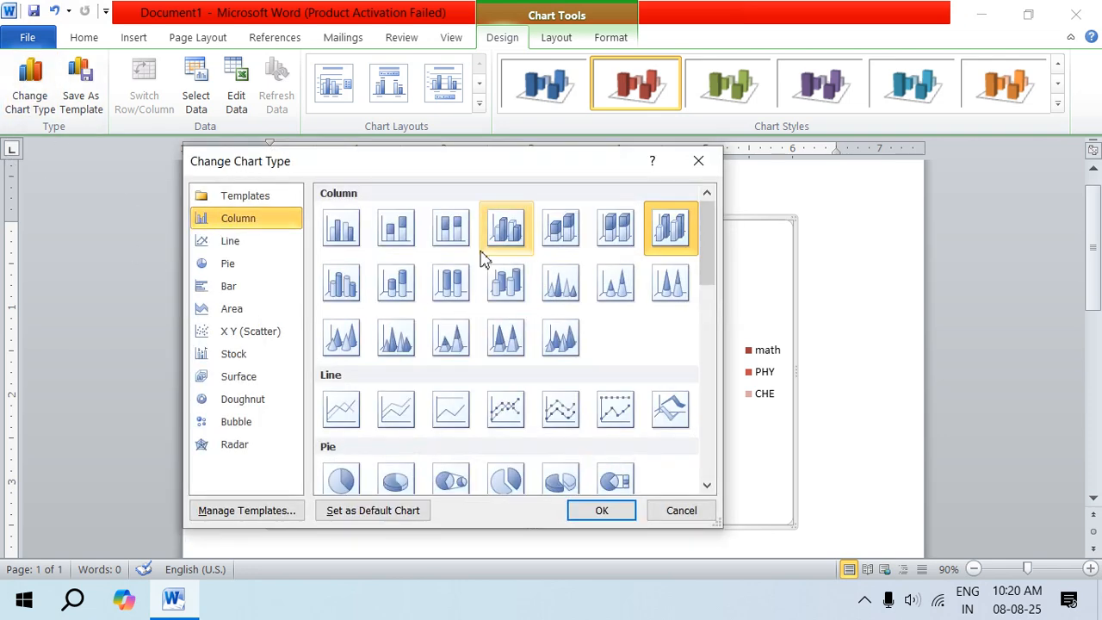
left_click(555, 417)
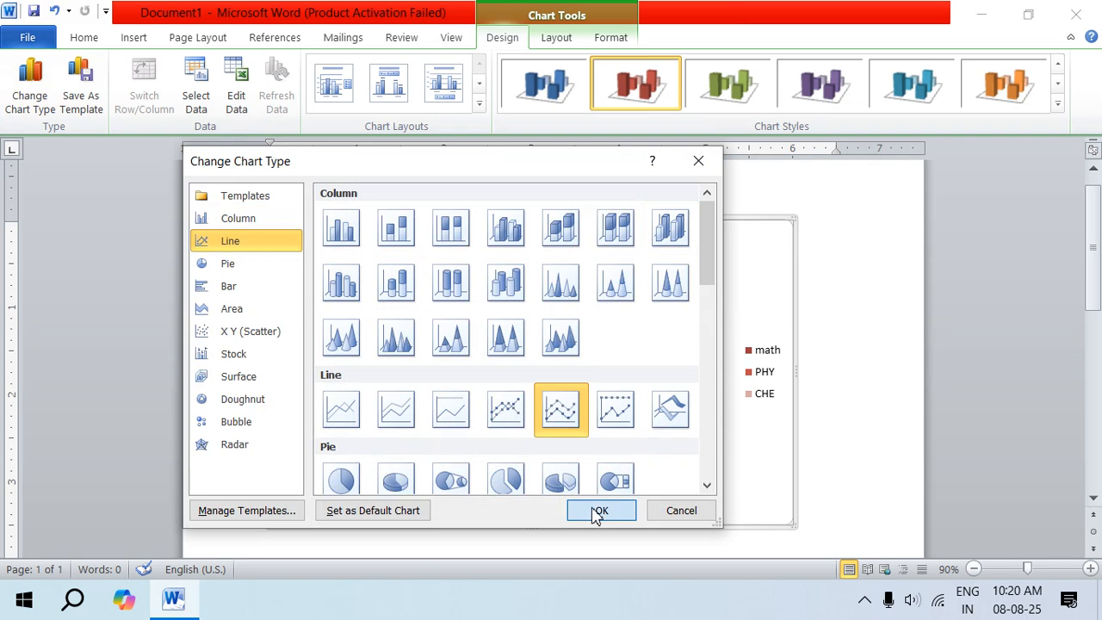
left_click(600, 510)
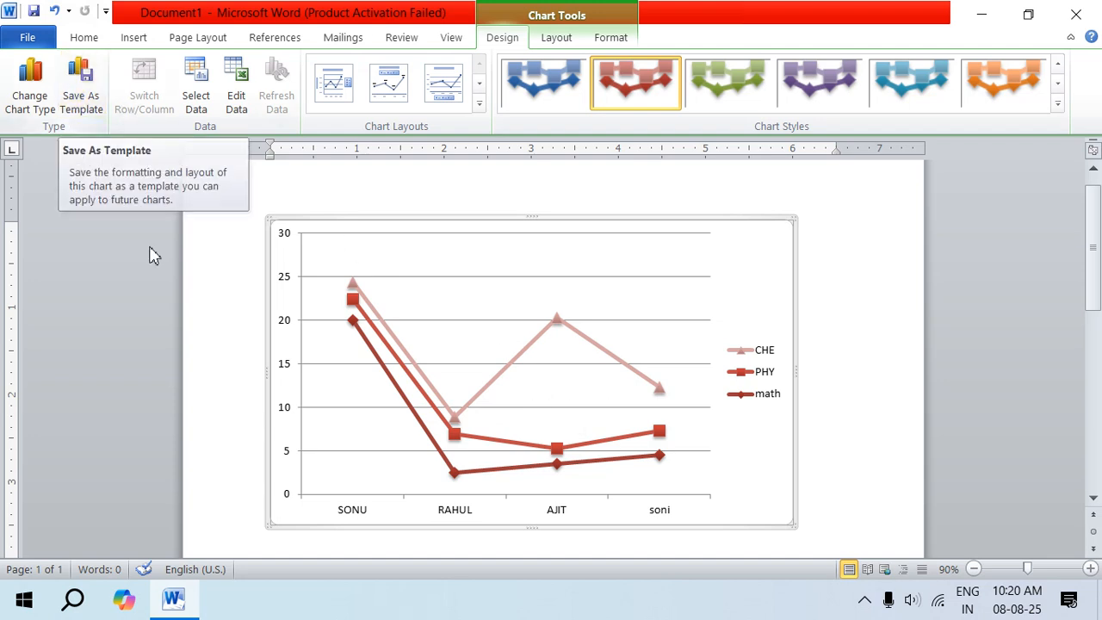
Examine the options for saving the chart as a template and its data source settings, changing nothing, and close the data sheet
left_click(92, 105)
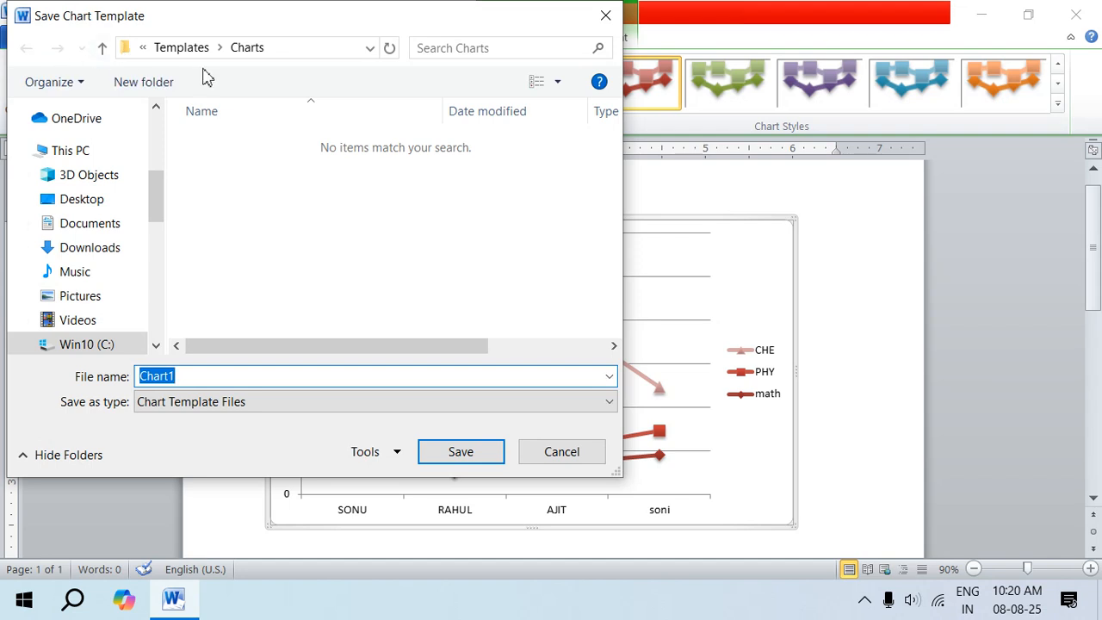
left_click(607, 12)
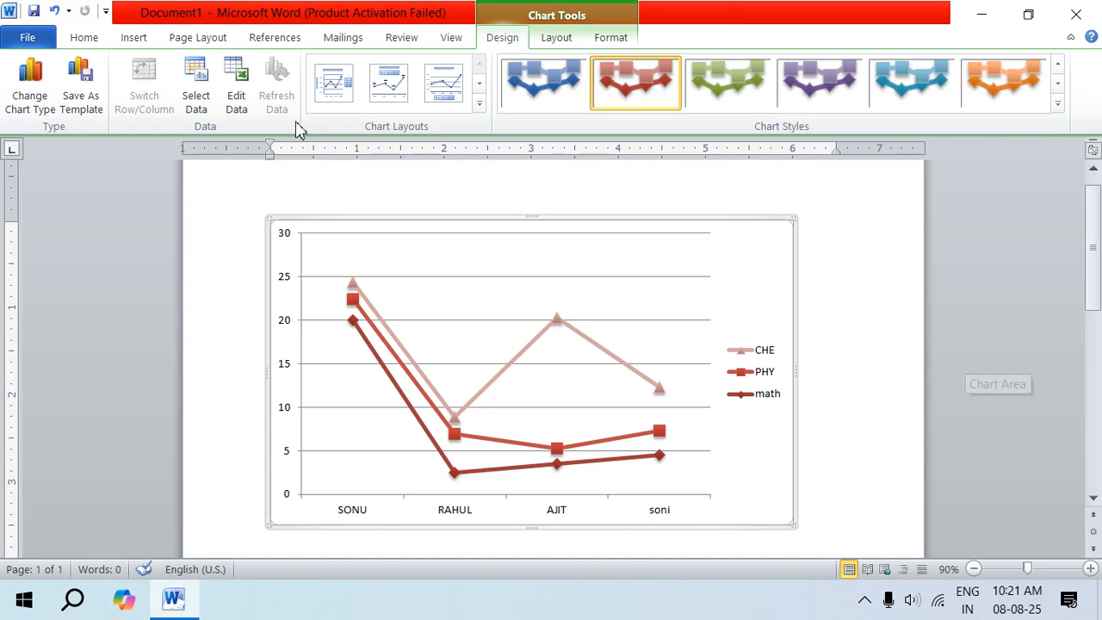
left_click(197, 101)
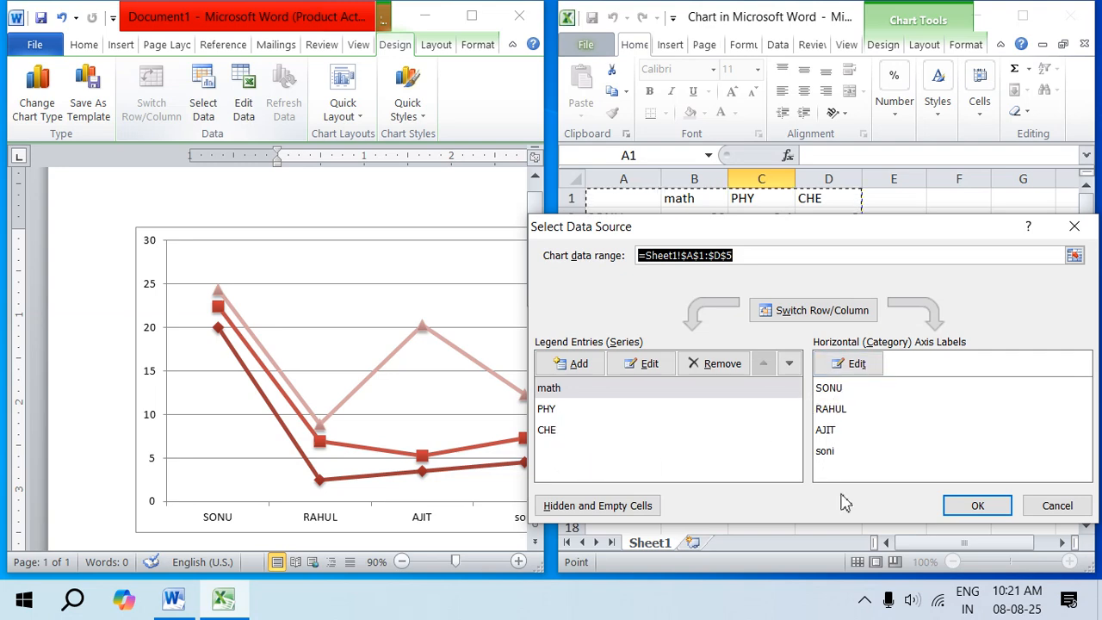
left_click(1059, 505)
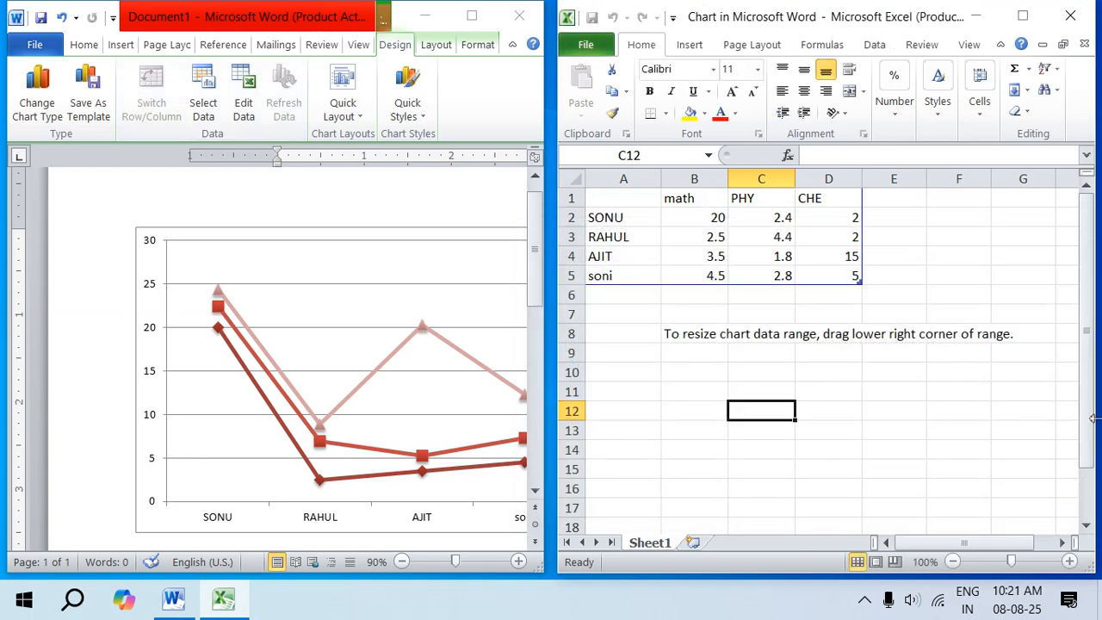
left_click(1070, 15)
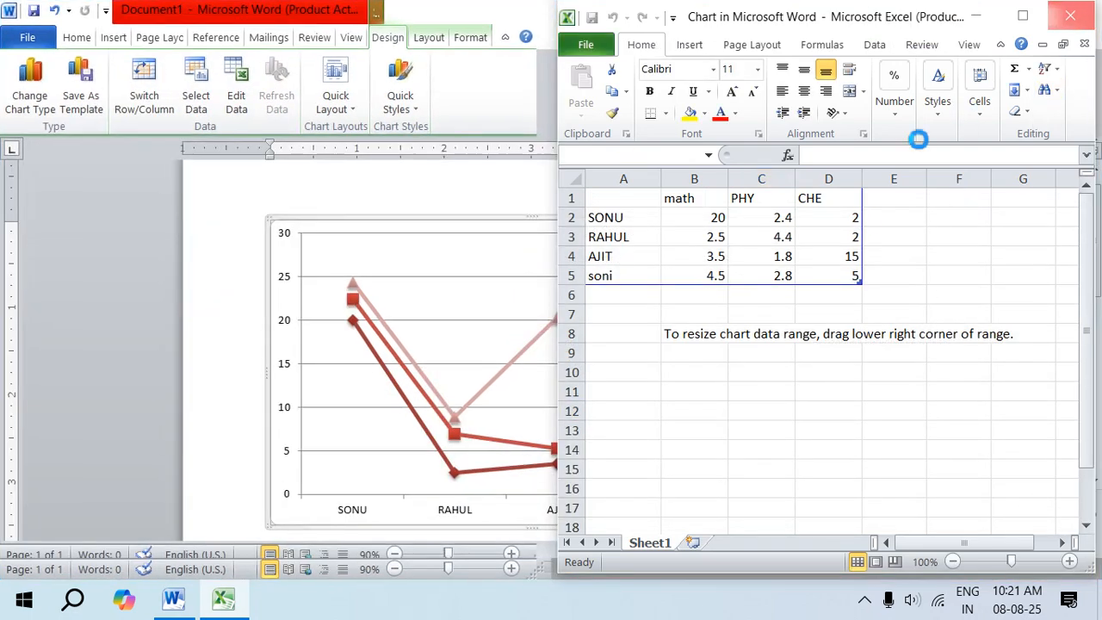
Open the chart data for editing, look at the second student's math value in B3, and close the sheet
left_click(236, 103)
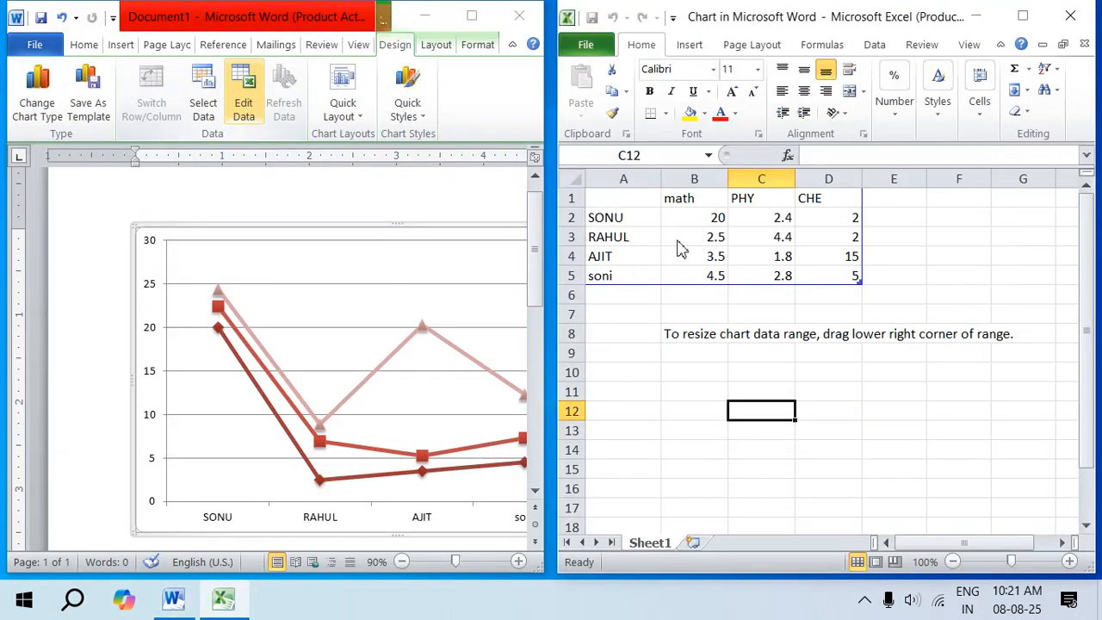
left_click(714, 237)
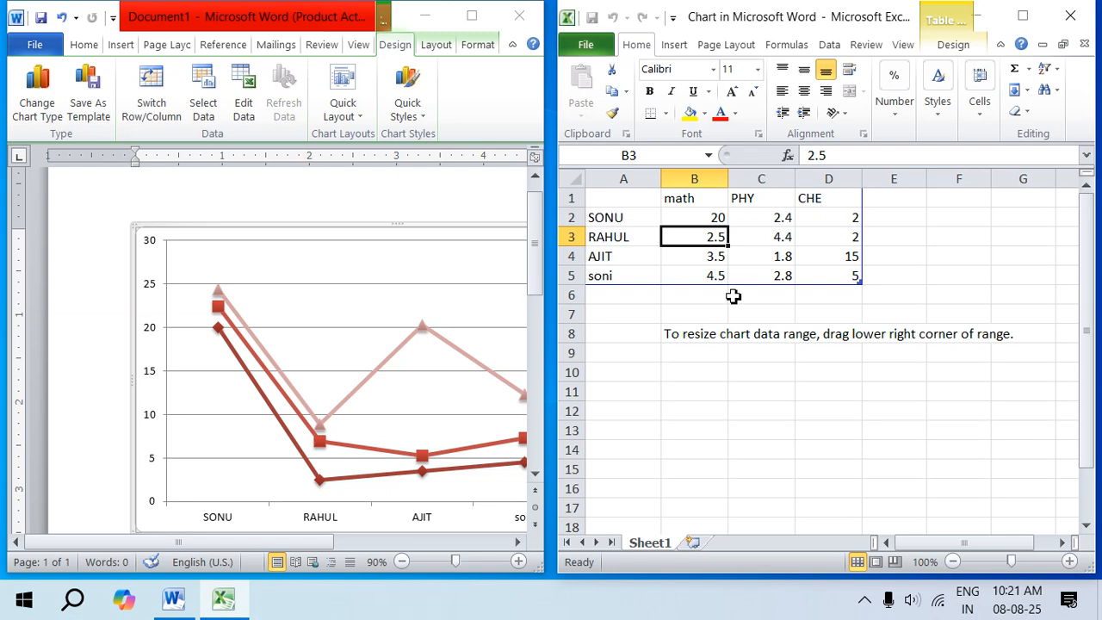
left_click(1071, 16)
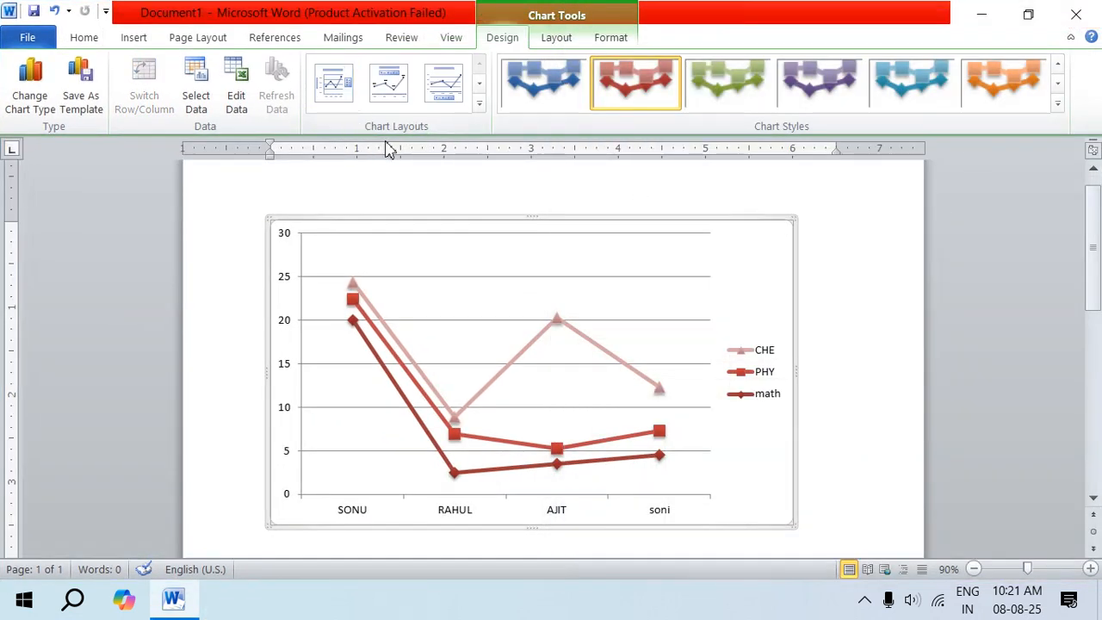
Try the chart layouts with a data table and with data labels, and apply the one with two axis titles and high-low lines
left_click(479, 103)
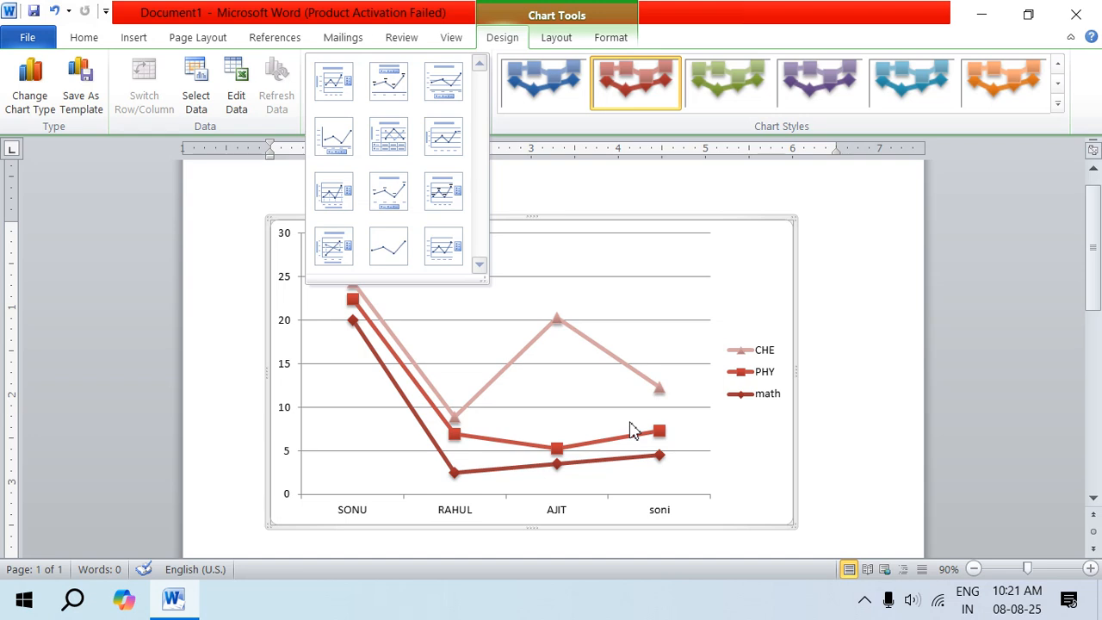
left_click(387, 129)
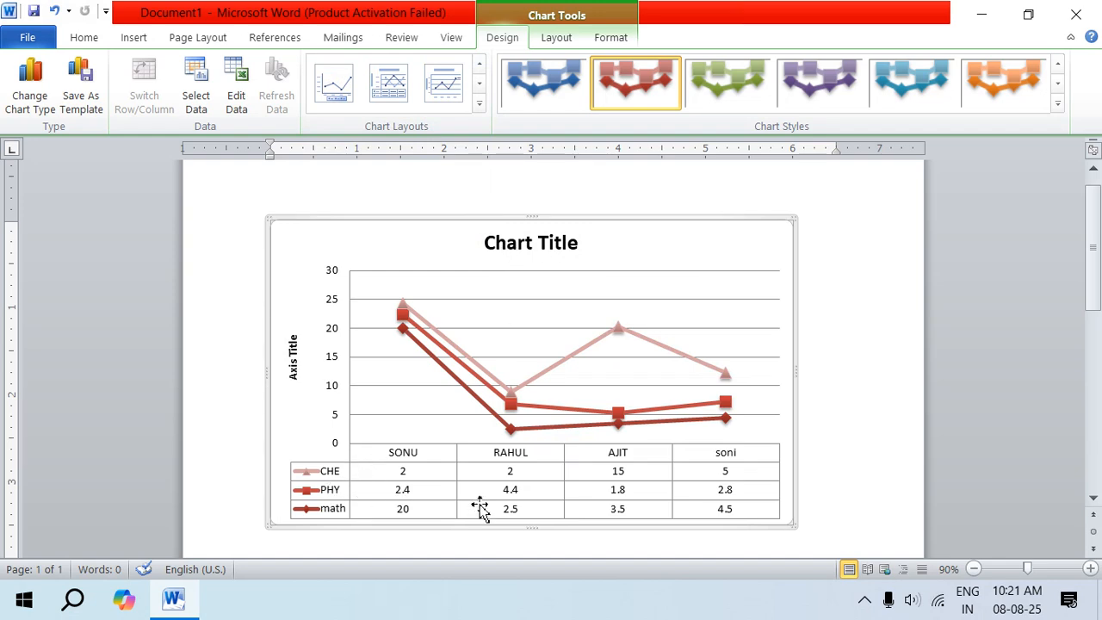
left_click(480, 104)
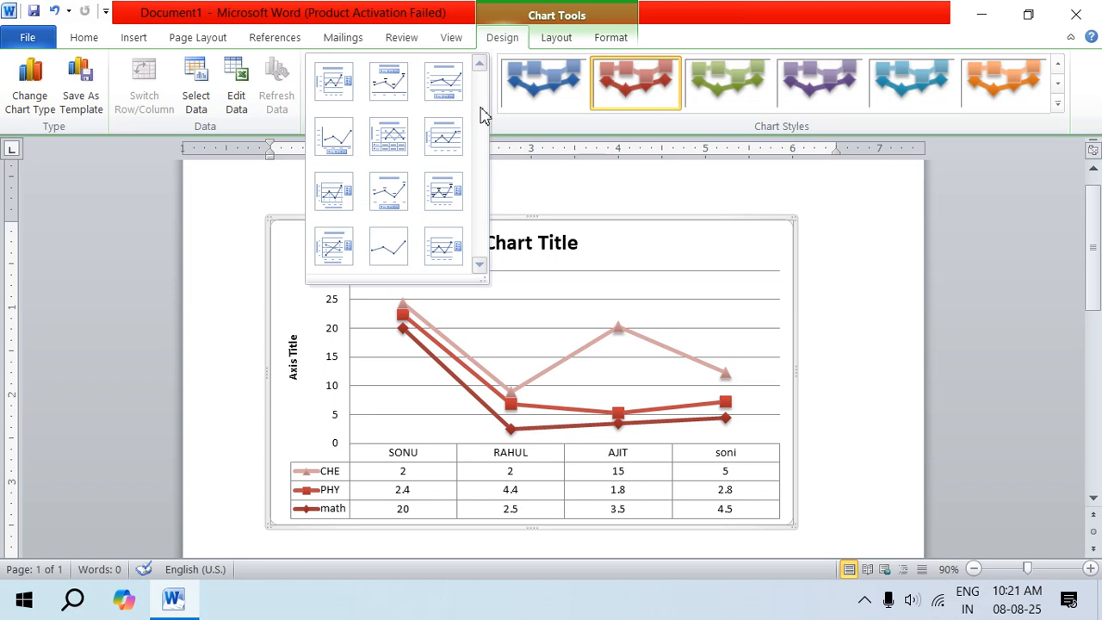
left_click(446, 212)
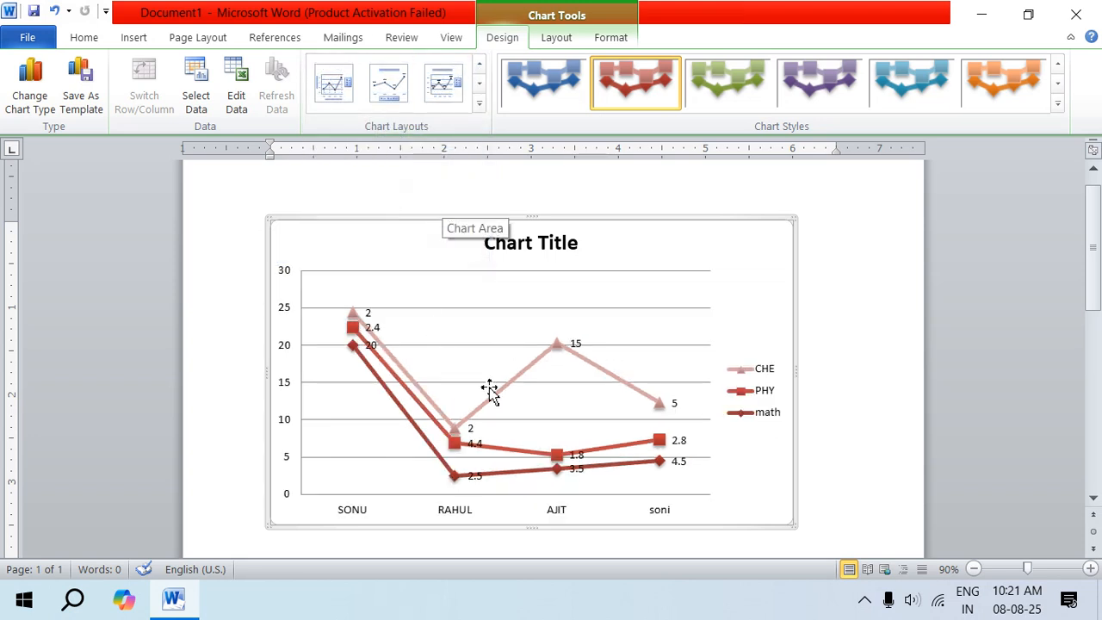
left_click(479, 103)
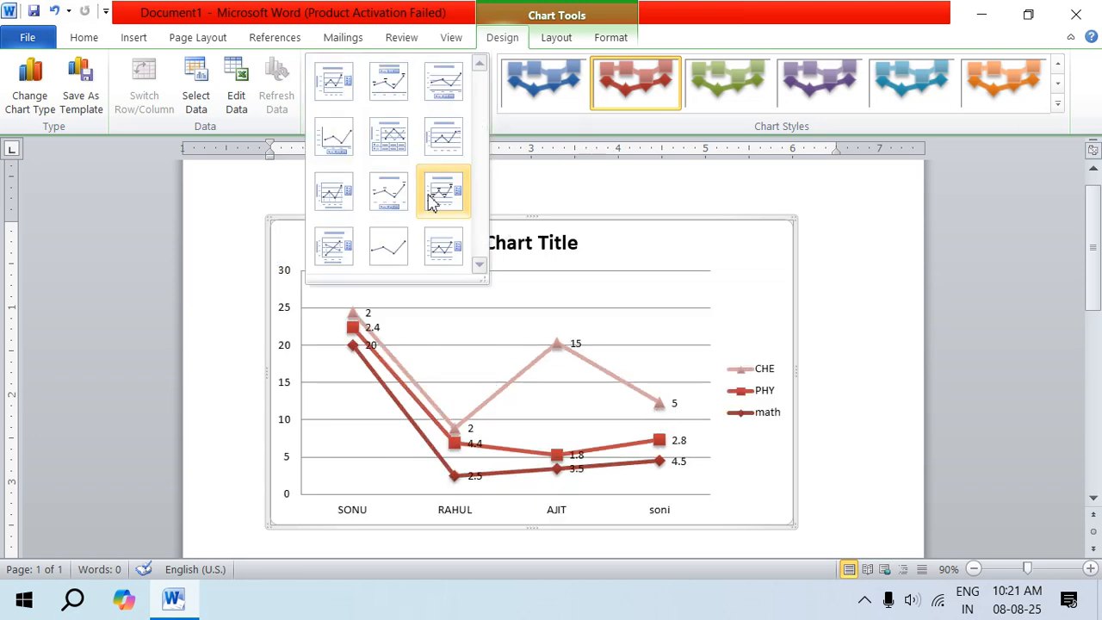
left_click(329, 252)
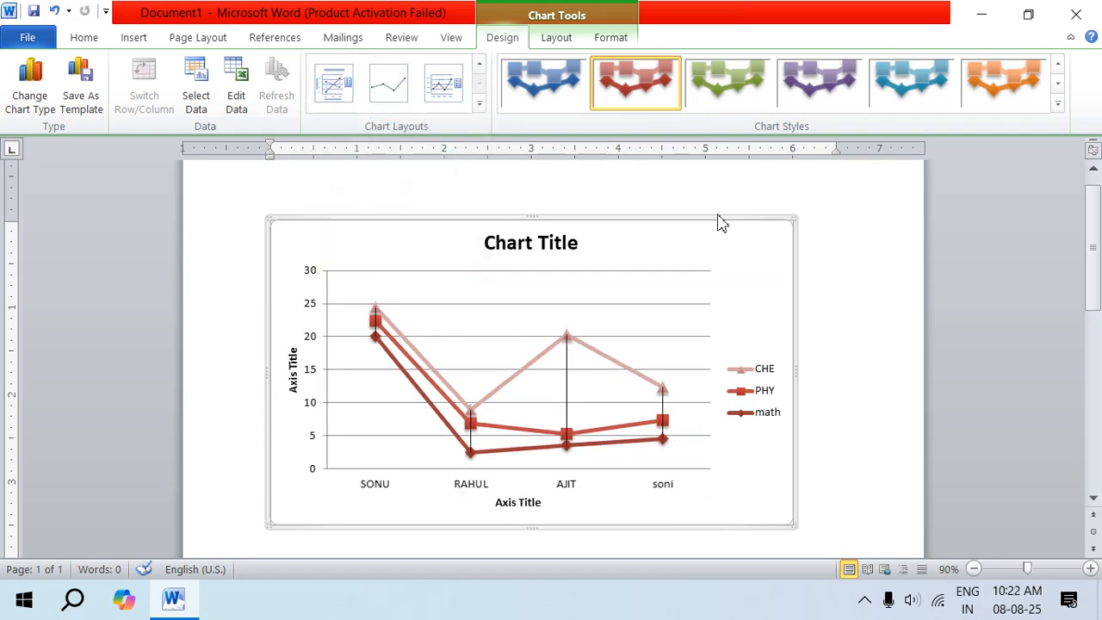
Delete the line chart from the document and review the chart types available for a new chart without inserting one
key("Delete")
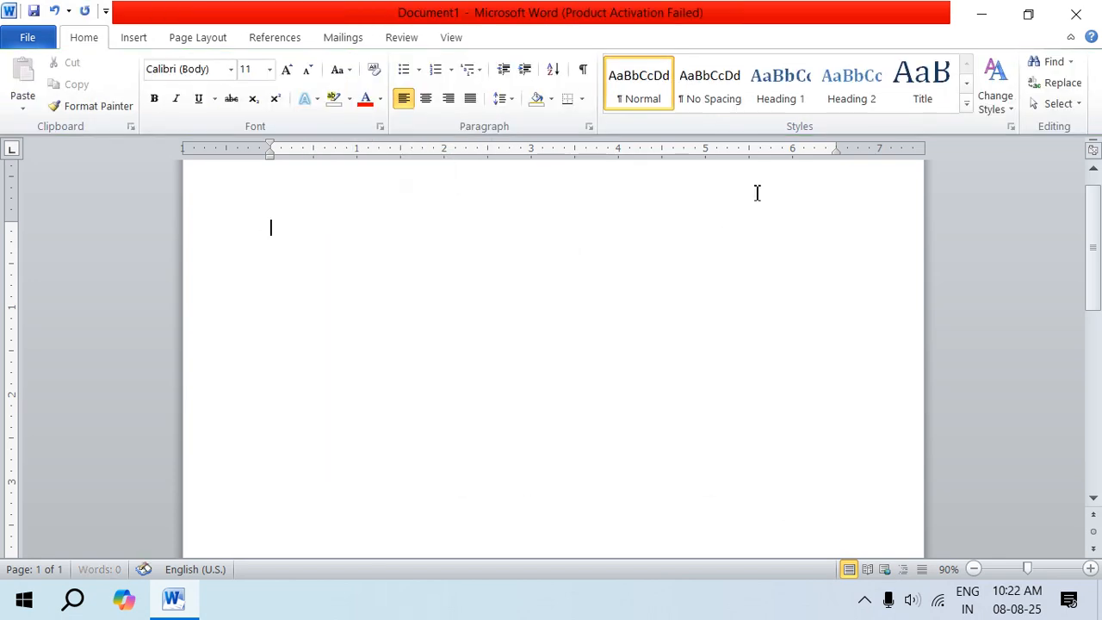
left_click(142, 39)
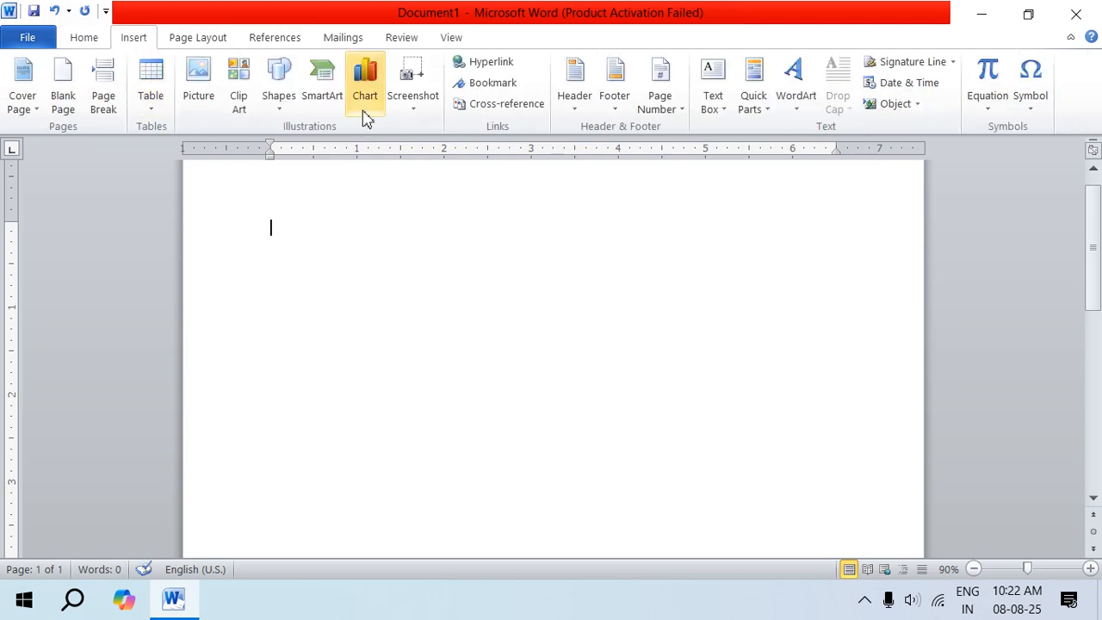
left_click(365, 86)
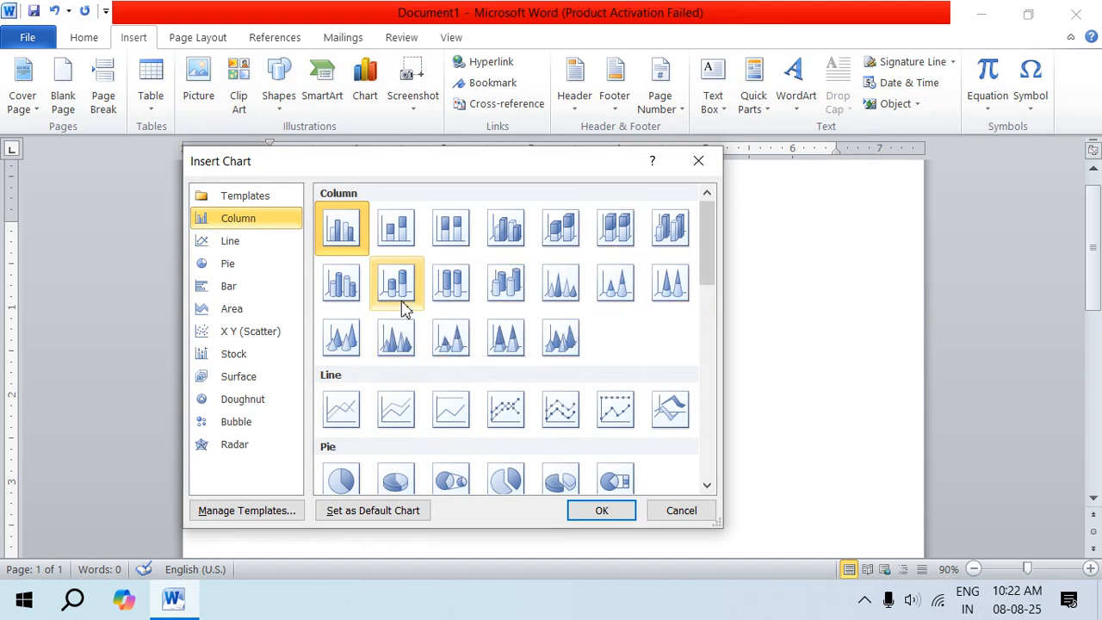
left_click(698, 161)
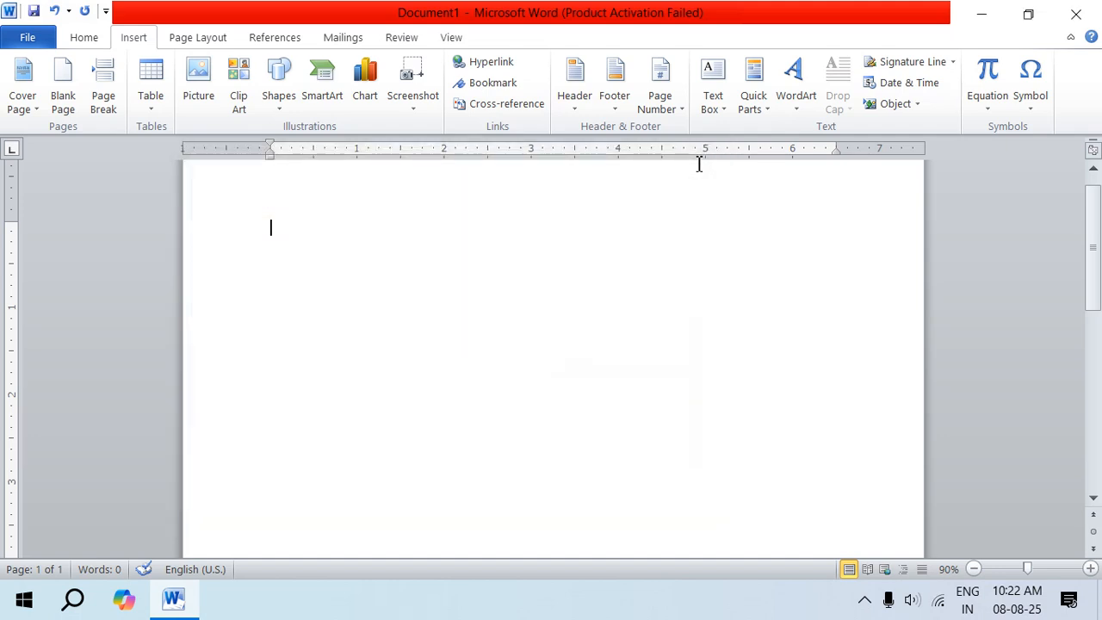
Insert a screen clipping of the desktop icons, about 3.46" high and 2.88" wide, into the document
left_click(416, 108)
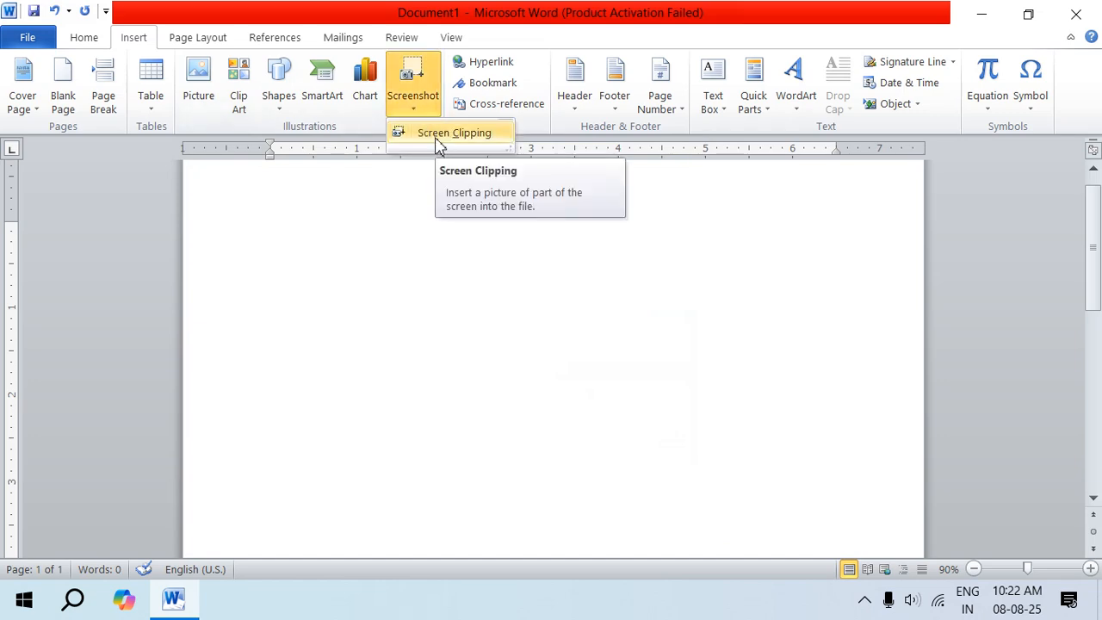
left_click(436, 143)
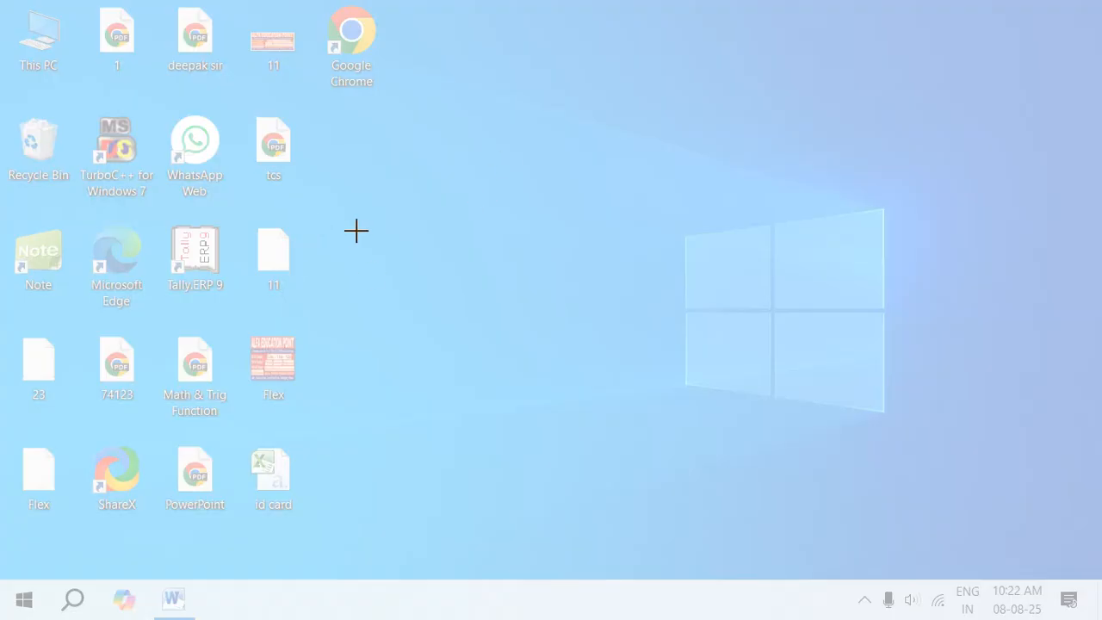
left_click_drag(24, 80, 299, 415)
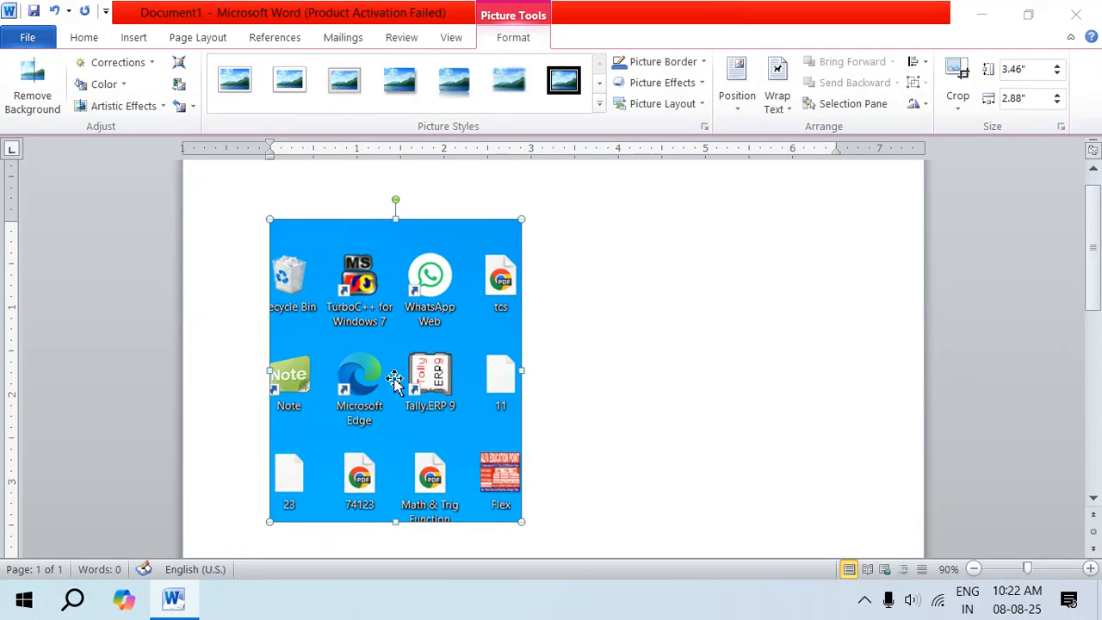
Delete the desktop clipping and paste a full-screen capture of the blank document in its place
left_click_drag(393, 380, 452, 381)
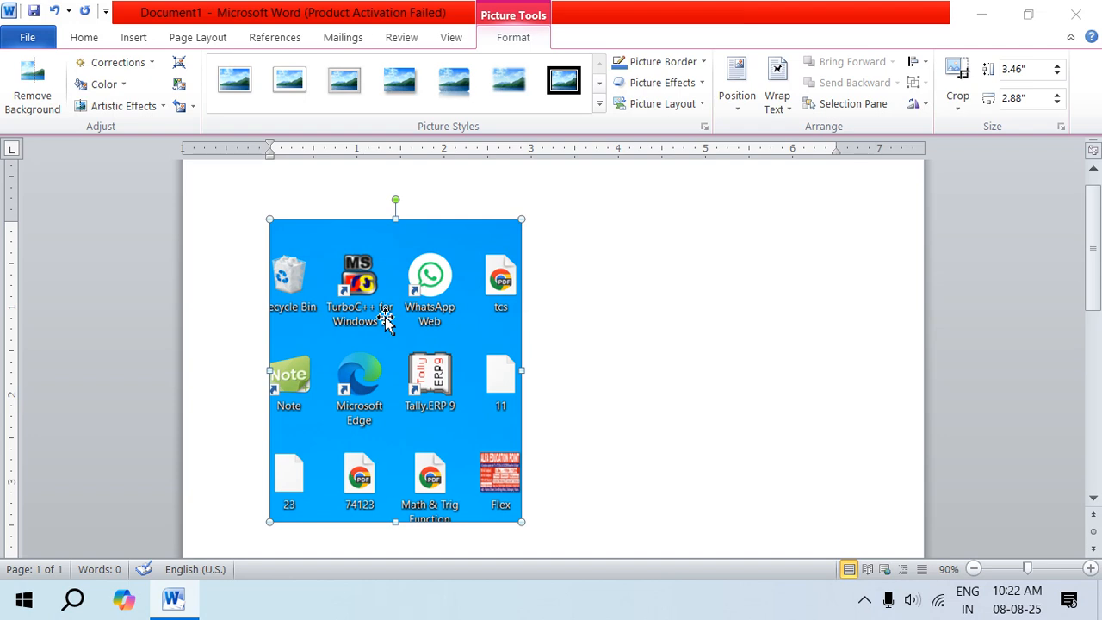
key("Delete")
left_click(145, 41)
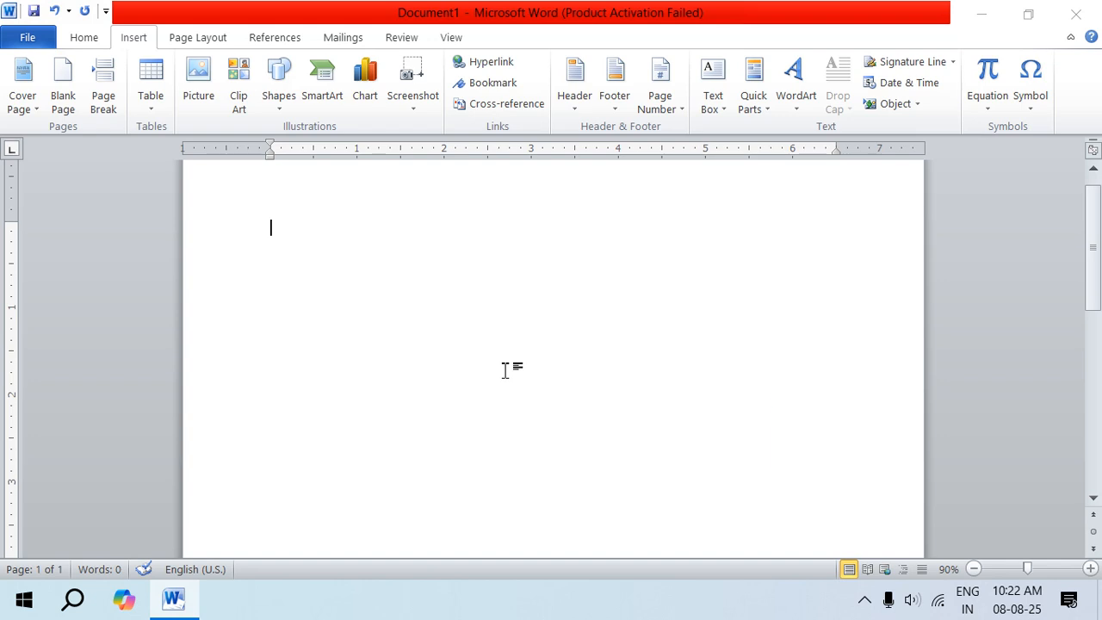
key("Print")
key("ctrl+v")
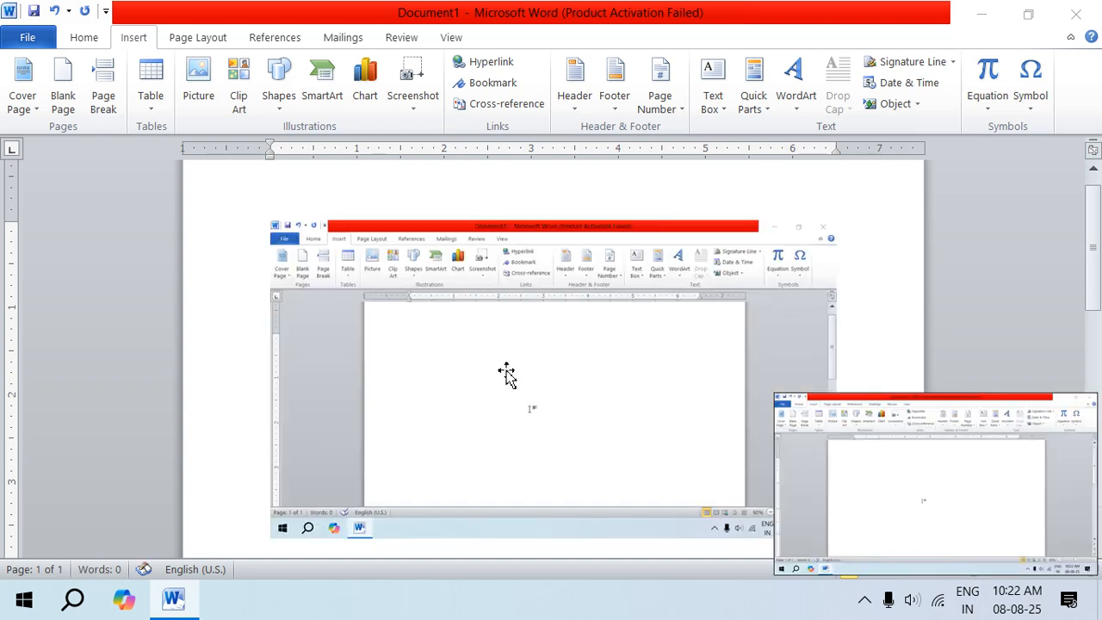
Delete the pasted screenshot, capture the whole screen again and paste the new capture into the document
left_click_drag(585, 374, 527, 312)
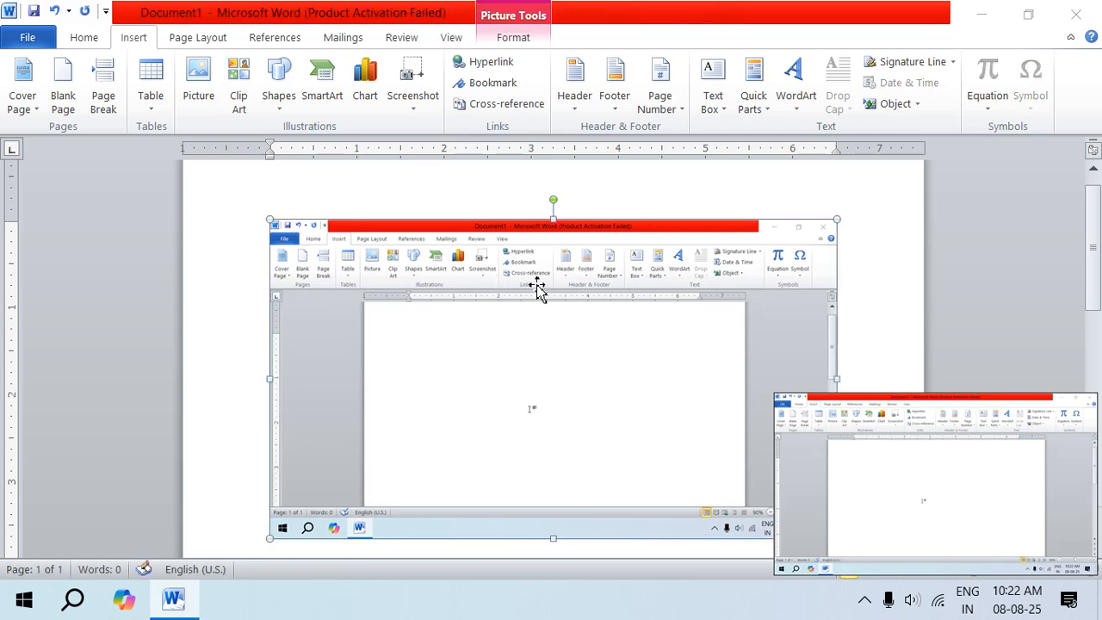
key("Delete")
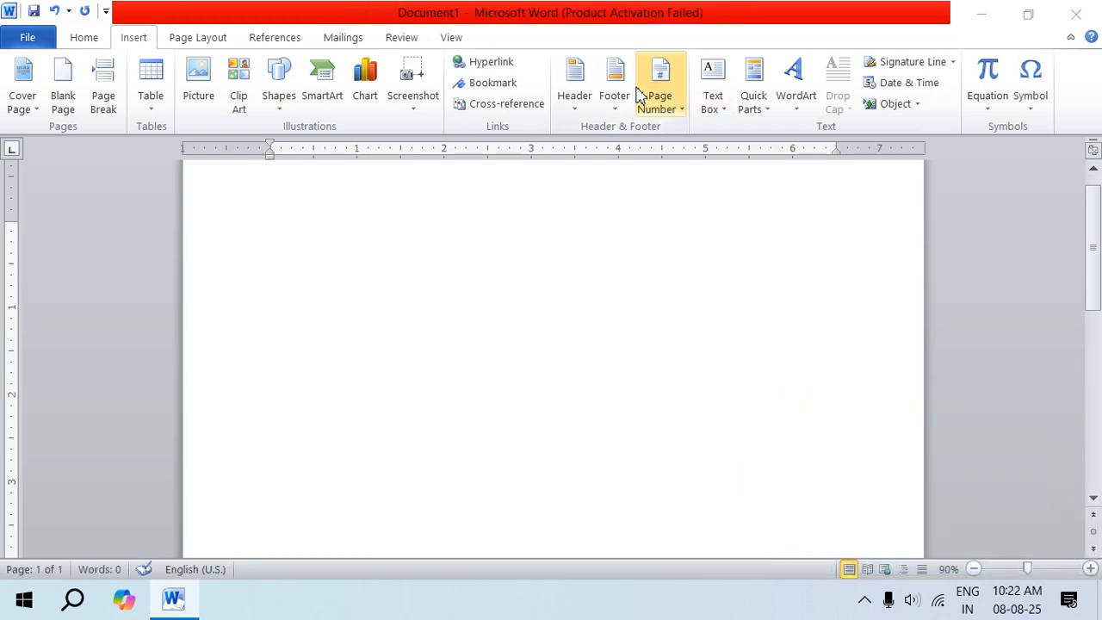
key("Print")
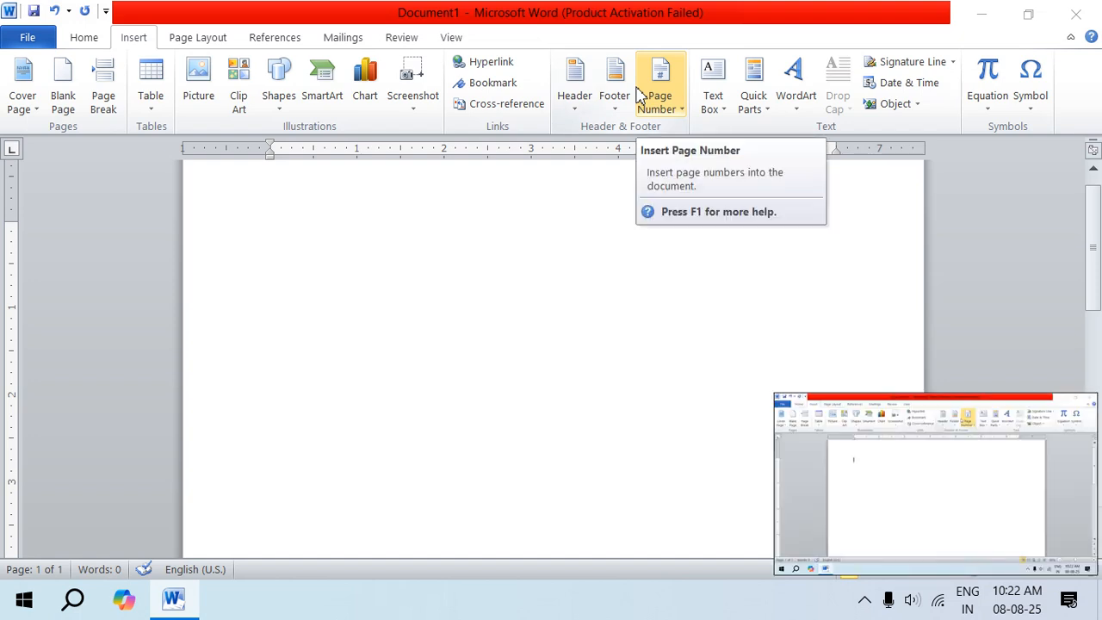
key("ctrl+v")
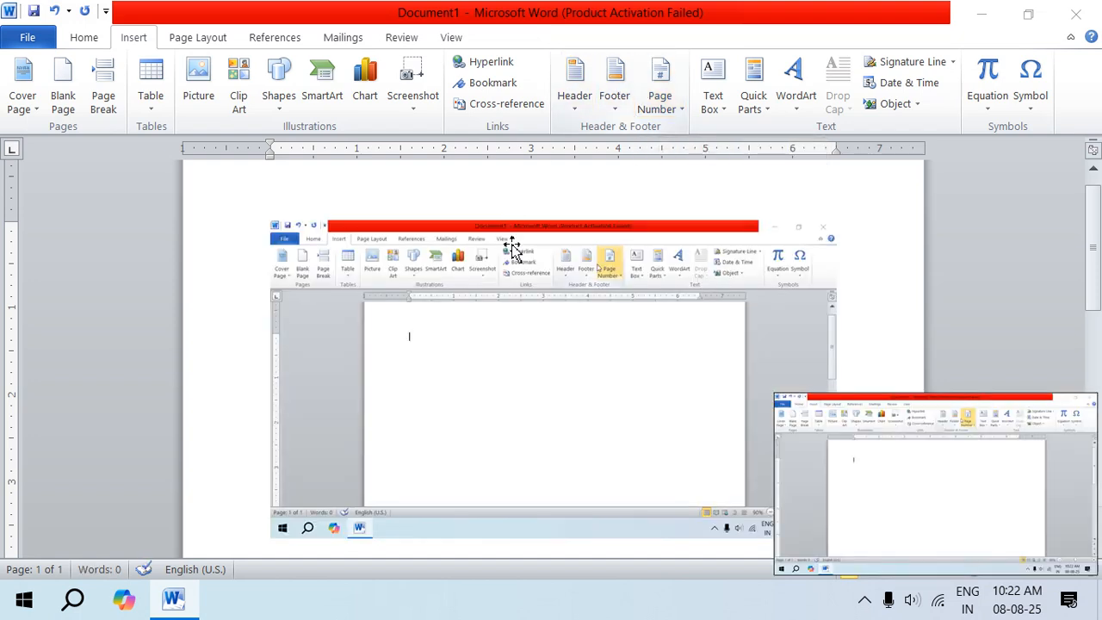
Delete the pasted screenshot and generate sample paragraphs in the document with =rand()
left_click(402, 356)
left_click_drag(401, 357, 379, 289)
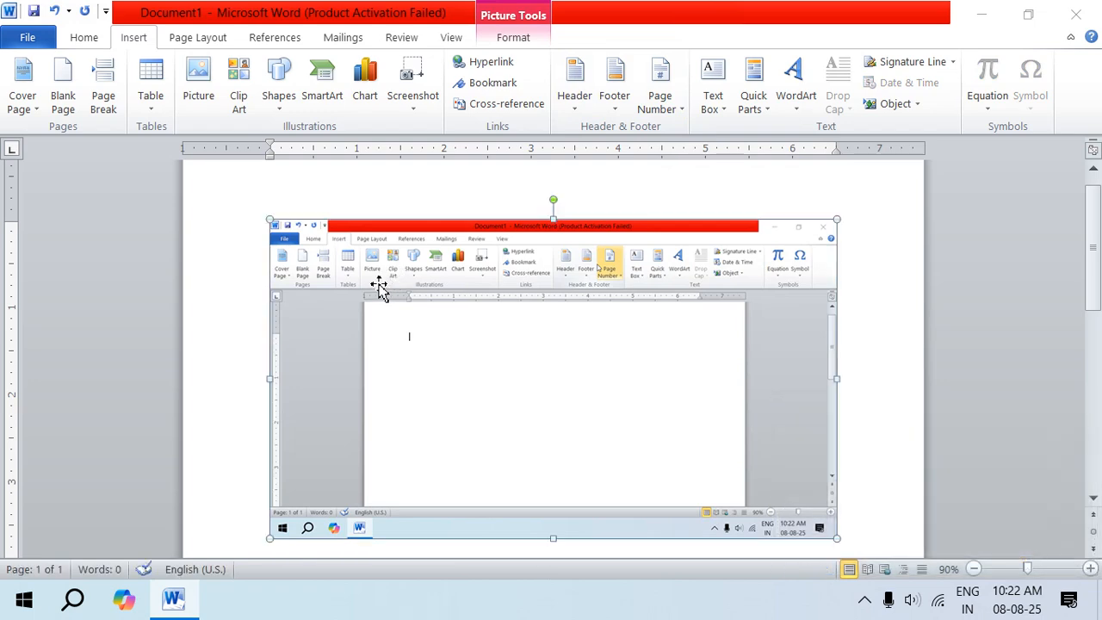
key("Delete")
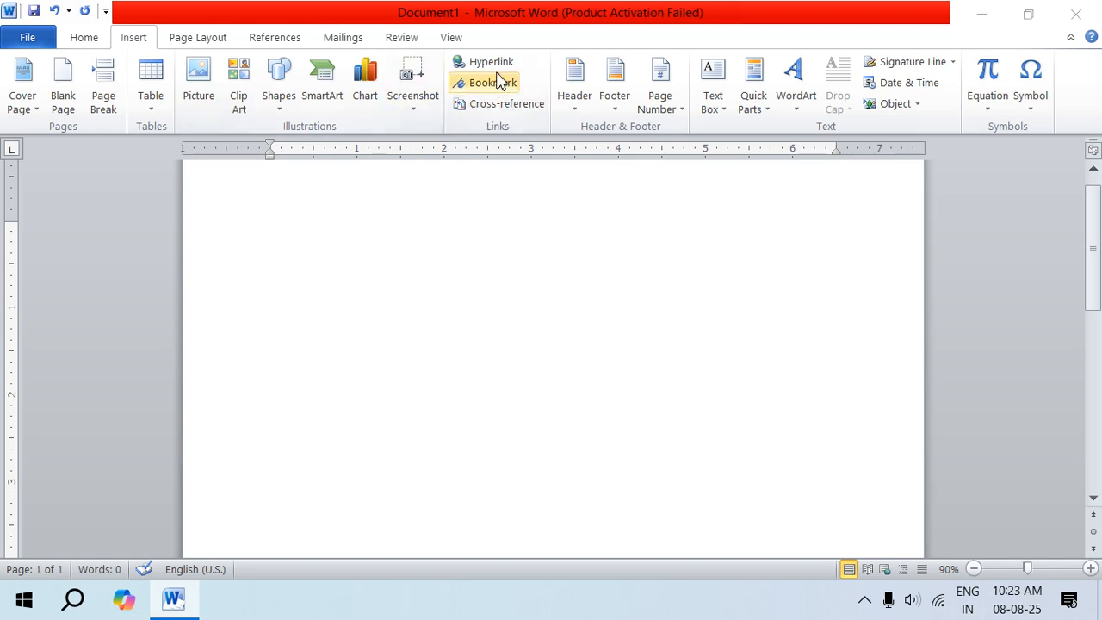
type("=")
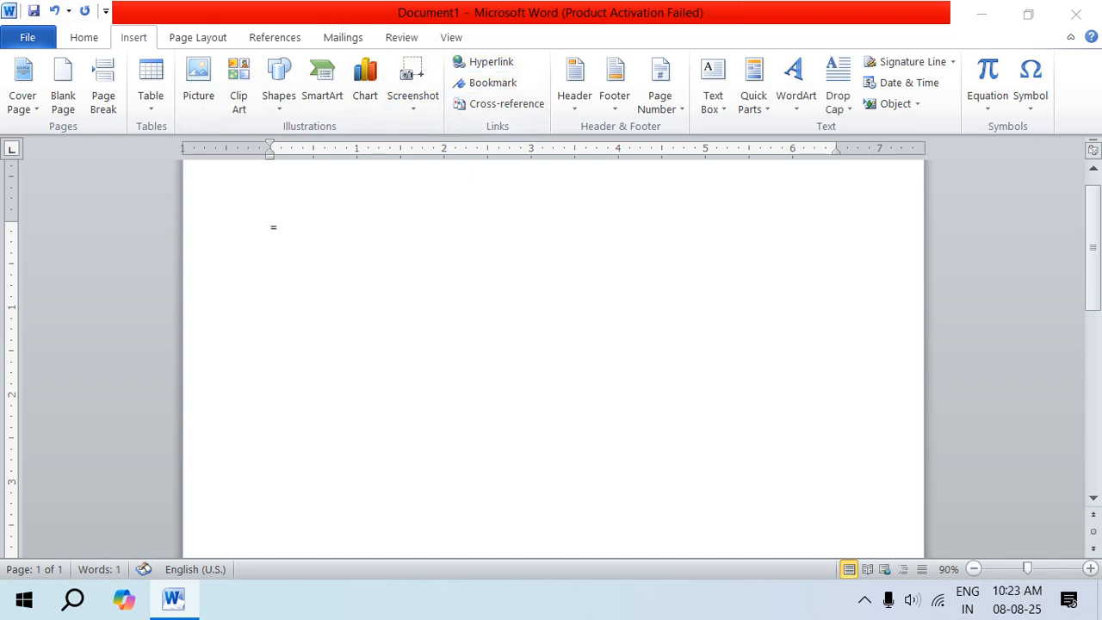
type("rand()")
key("Return")
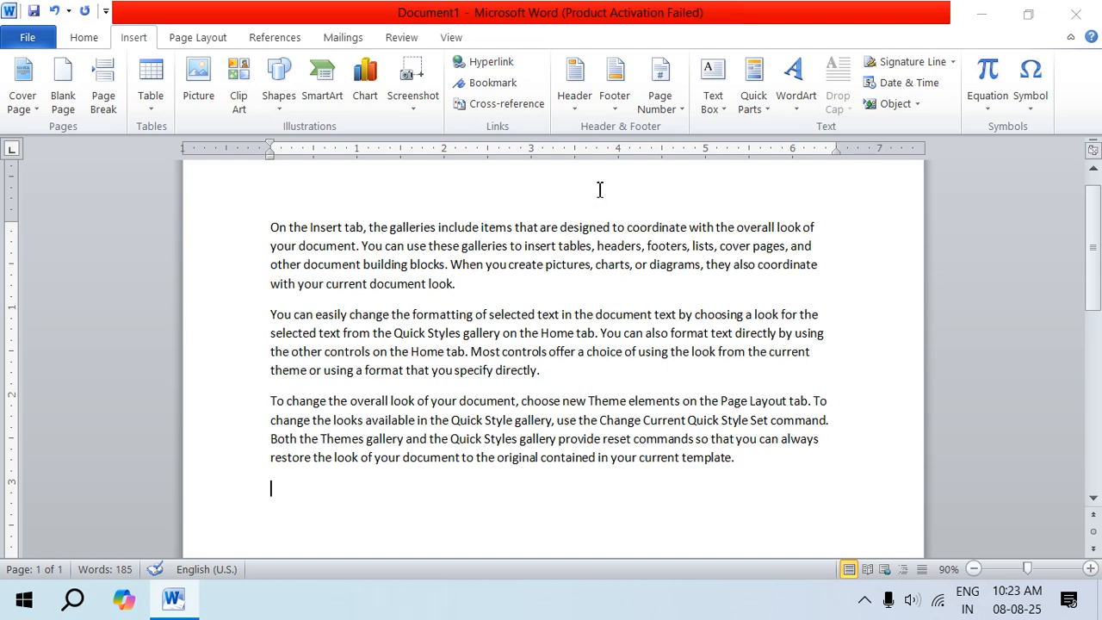
Insert a hyperlink to the Admit Card workbook from the Documents folder below the last paragraph
left_click(510, 62)
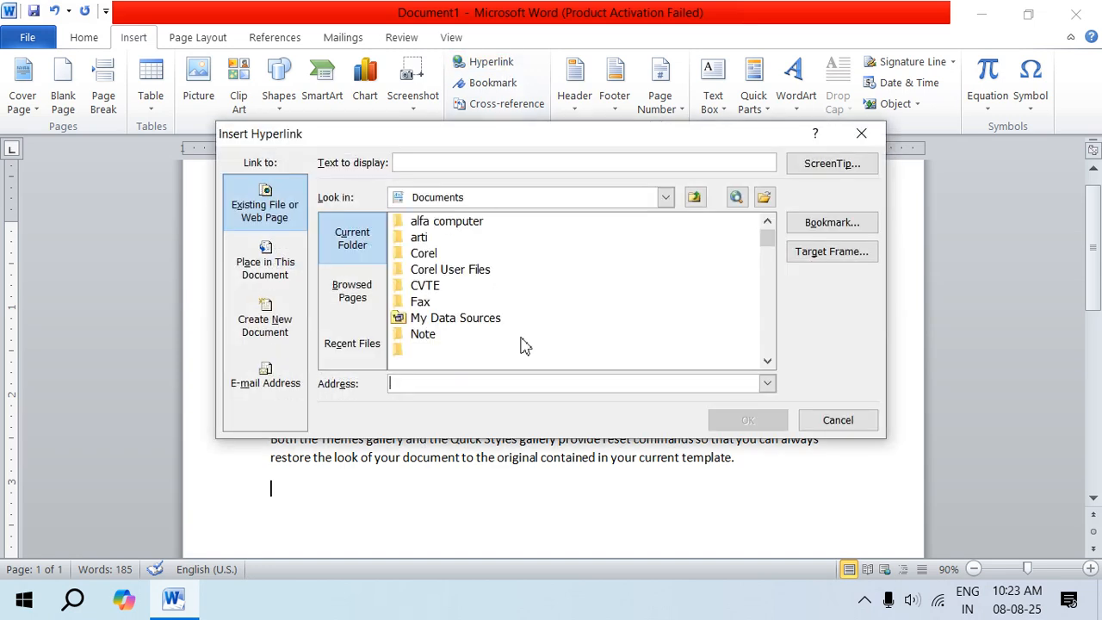
left_click(767, 362)
left_click(767, 361)
left_click(767, 361)
left_click(767, 361)
left_click(767, 362)
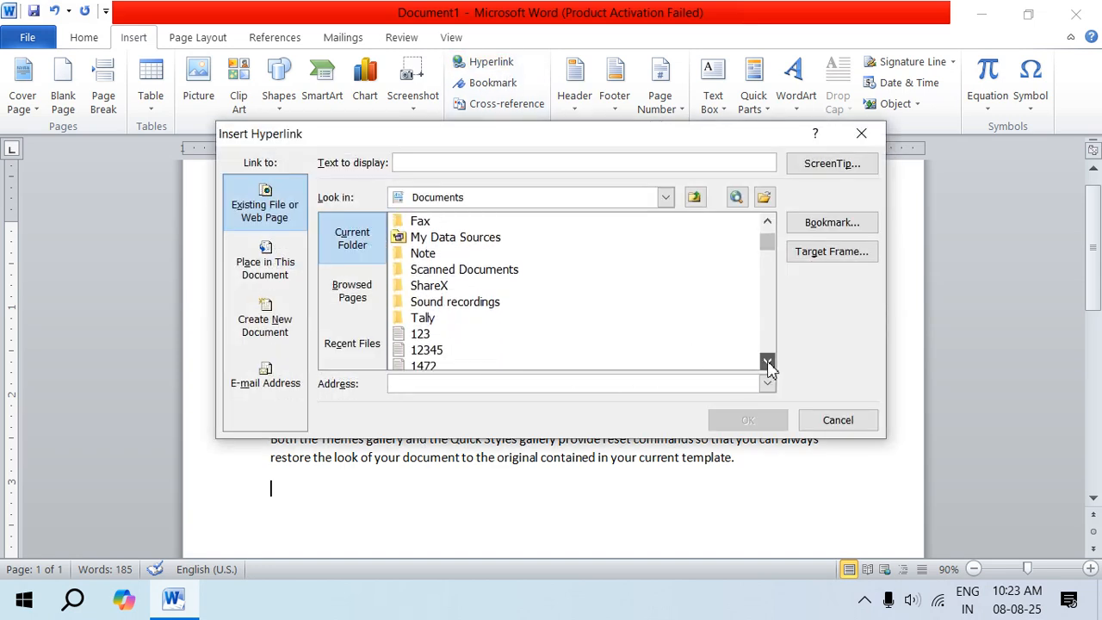
left_click(768, 363)
left_click(768, 362)
left_click(768, 363)
left_click(768, 363)
left_click(768, 362)
left_click(768, 362)
left_click(767, 363)
left_click(767, 362)
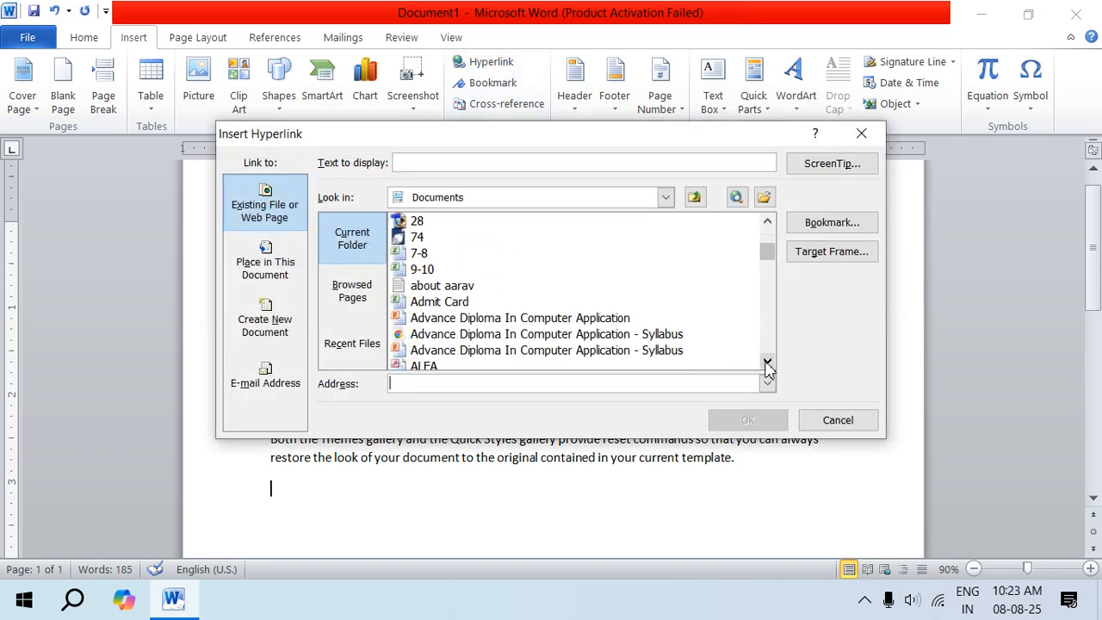
left_click(465, 302)
left_click(728, 421)
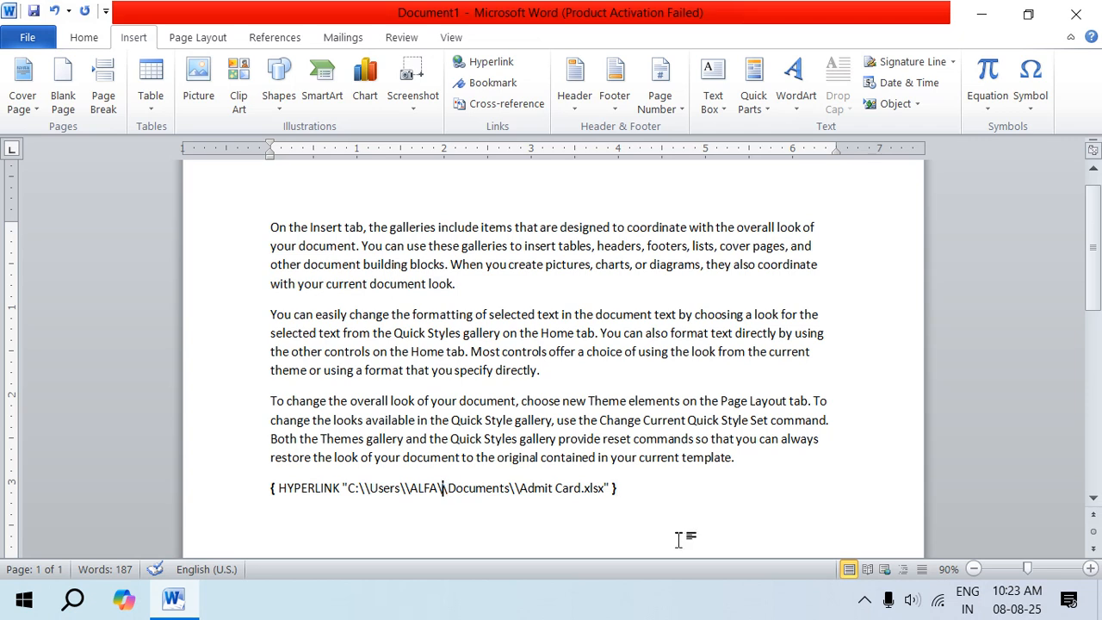
Delete the Admit Card hyperlink along with the closing characters "ent template." and start a new paragraph
key("BackSpace")
key("BackSpace")
key("BackSpace")
key("BackSpace")
key("BackSpace")
key("BackSpace")
key("BackSpace")
key("BackSpace")
key("BackSpace")
key("BackSpace")
key("BackSpace")
key("BackSpace")
key("BackSpace")
key("BackSpace")
key("BackSpace")
key("BackSpace")
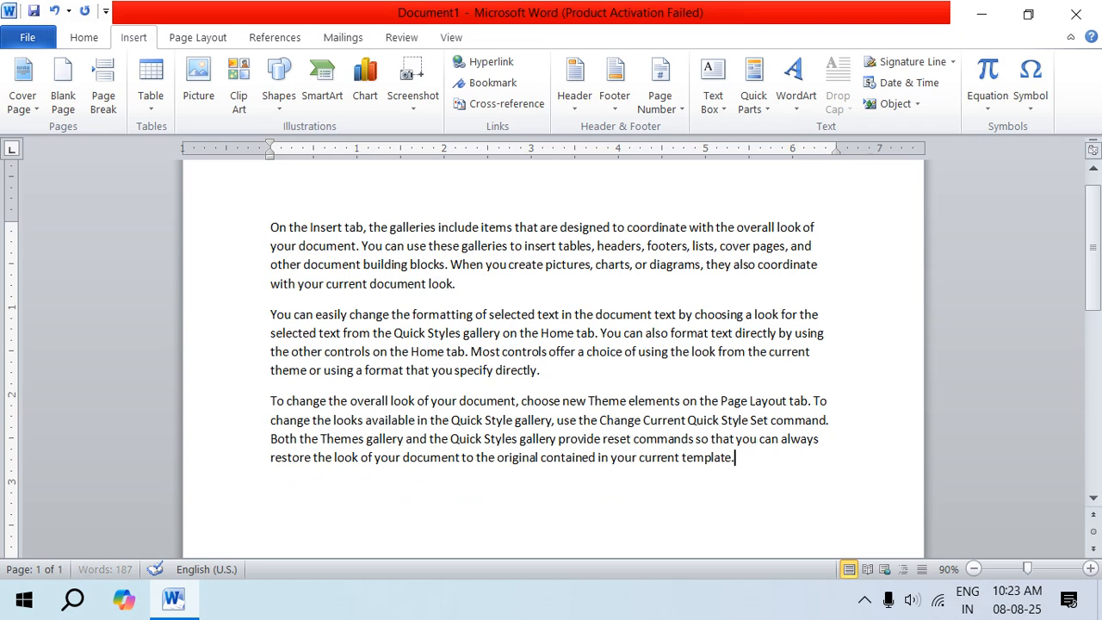
key("Return")
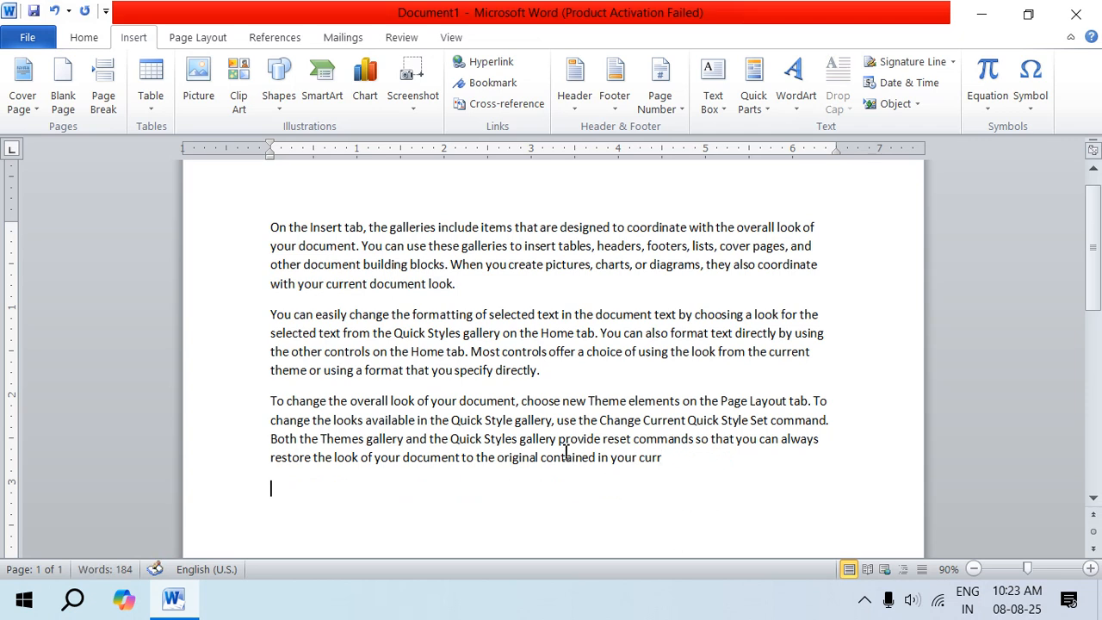
Insert a hyperlink to the FROM Word document from the Documents folder in the empty paragraph
left_click(480, 63)
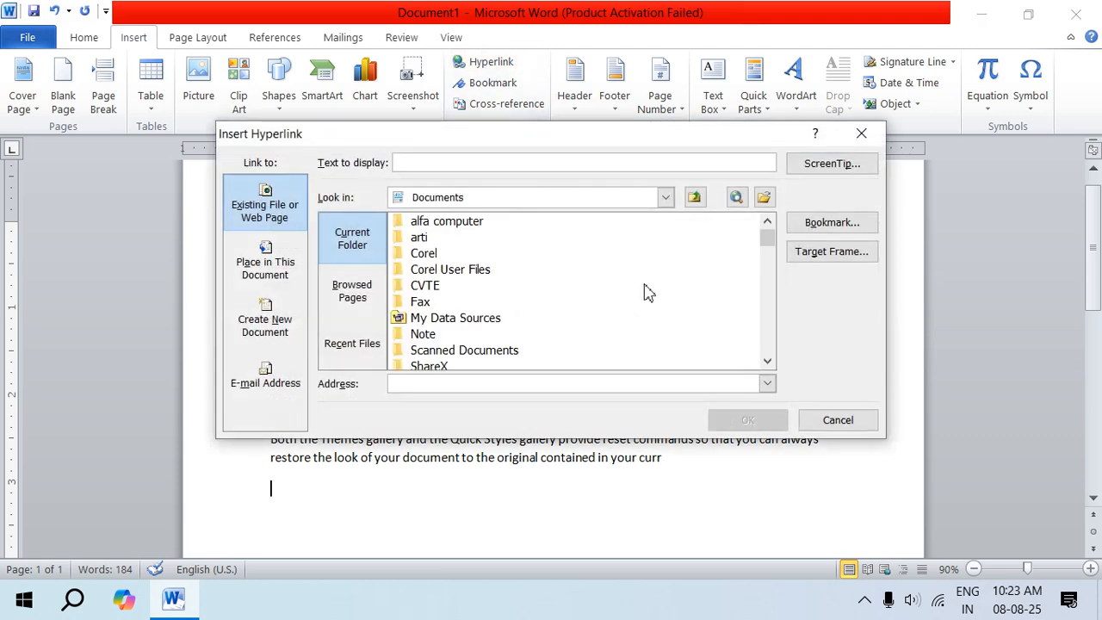
left_click_drag(767, 239, 765, 288)
left_click(435, 272)
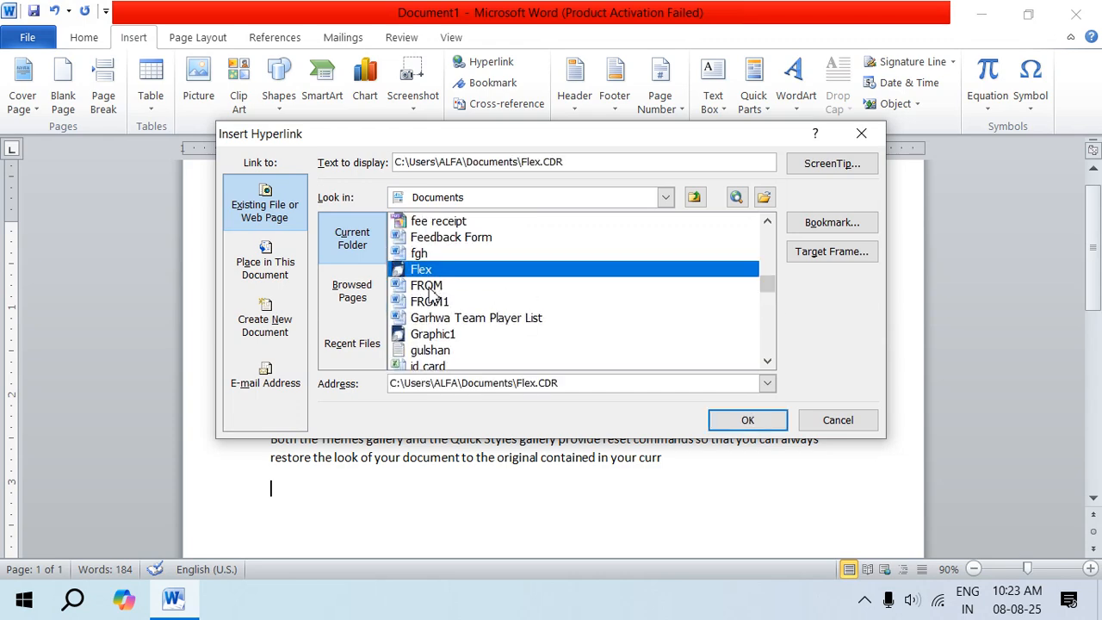
left_click(429, 287)
left_click(724, 420)
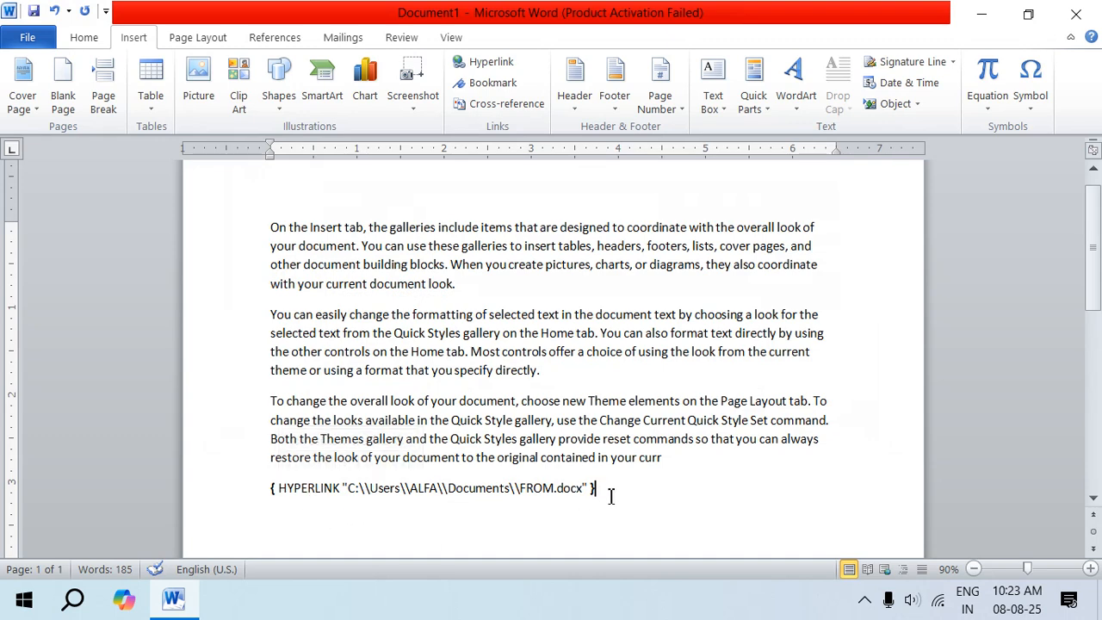
Delete the FROM.docx hyperlink and its paragraph, back to "cur" at the end of the text
left_click_drag(610, 495, 608, 523)
key("BackSpace")
key("BackSpace")
key("BackSpace")
key("BackSpace")
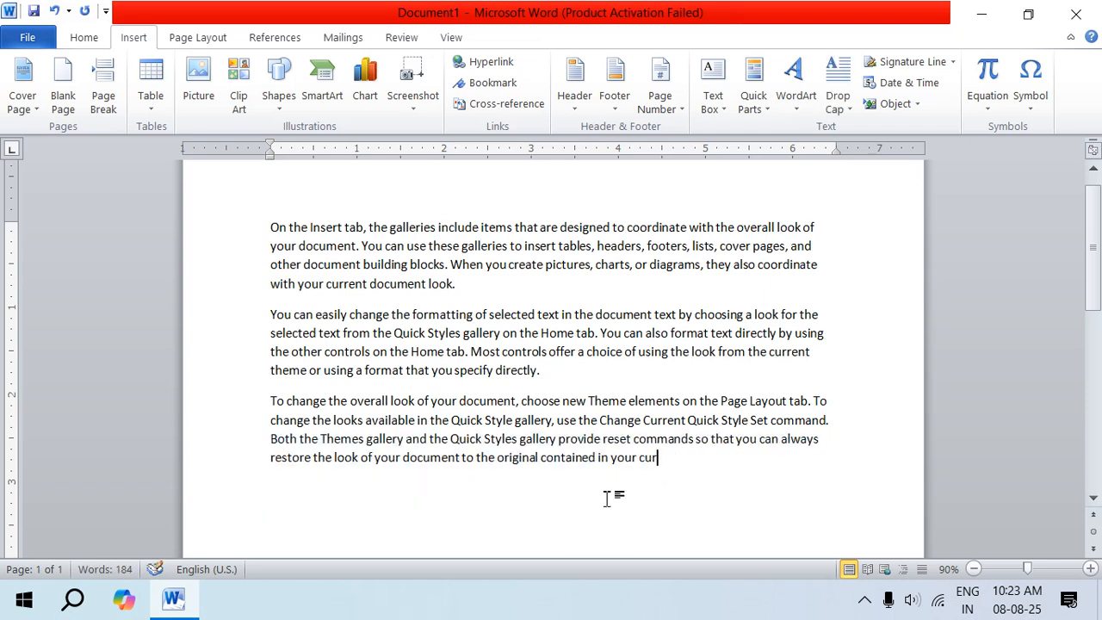
Insert a hyperlink to the Advance Diploma In Computer Application - Syllabus presentation after the text, and delete it again
left_click(489, 67)
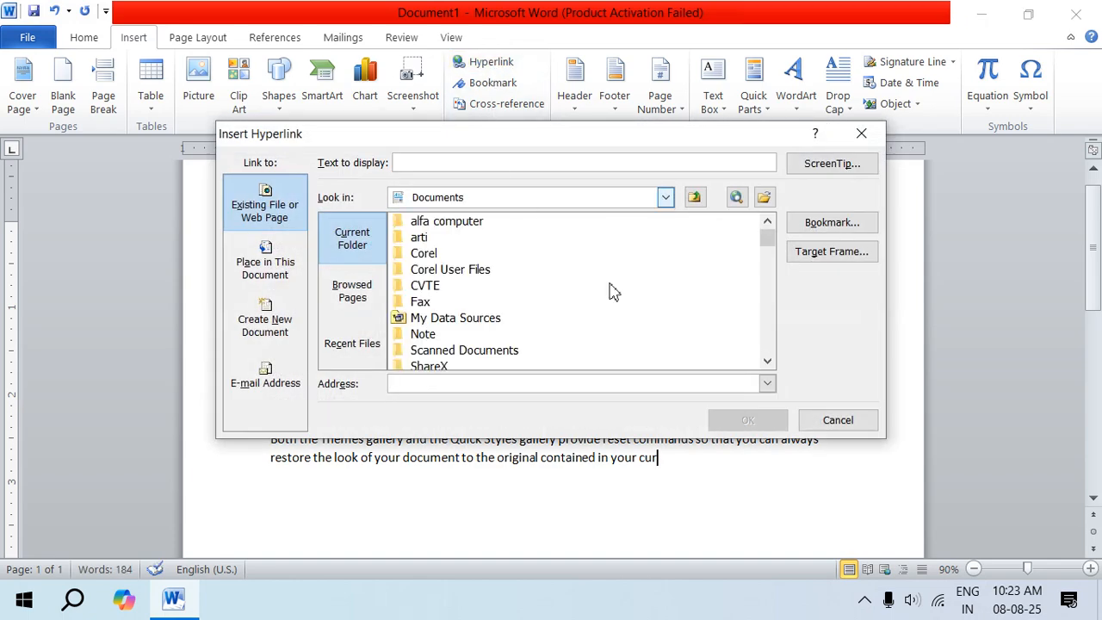
left_click_drag(767, 237, 766, 260)
left_click(457, 254)
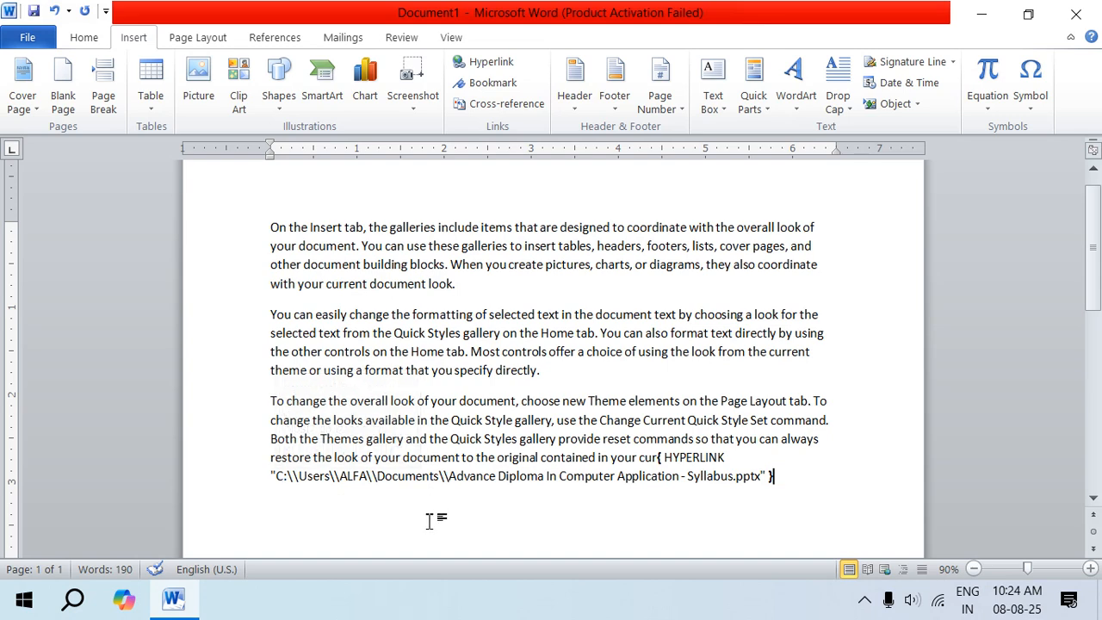
key("BackSpace")
key("BackSpace")
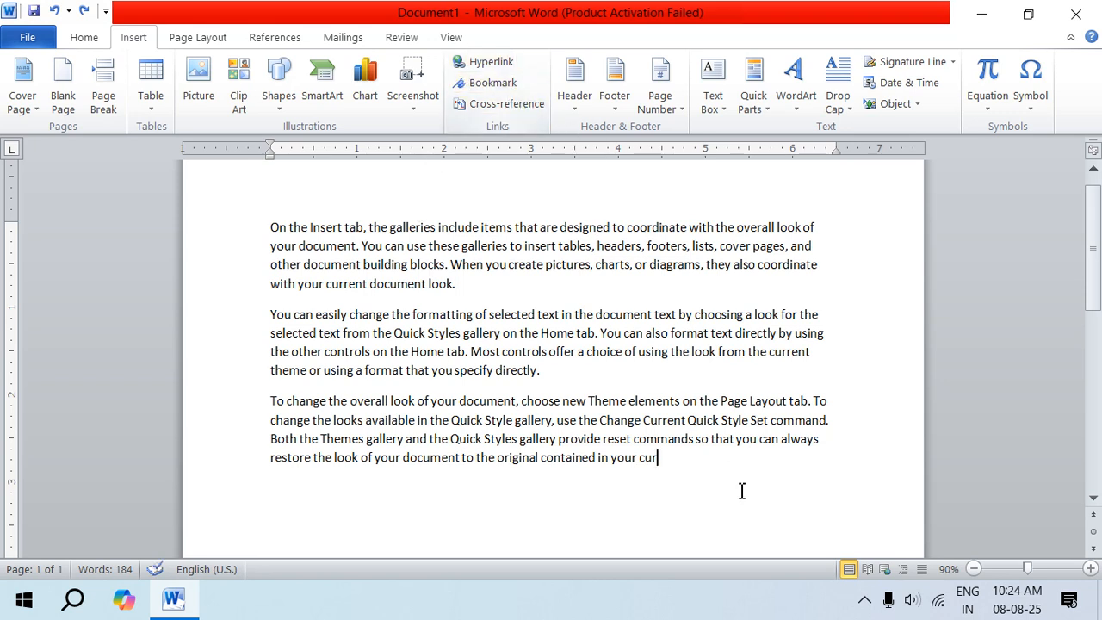
Start a new paragraph, copy the whole text and paste it repeatedly below the original until it runs onto a second page
key("Return")
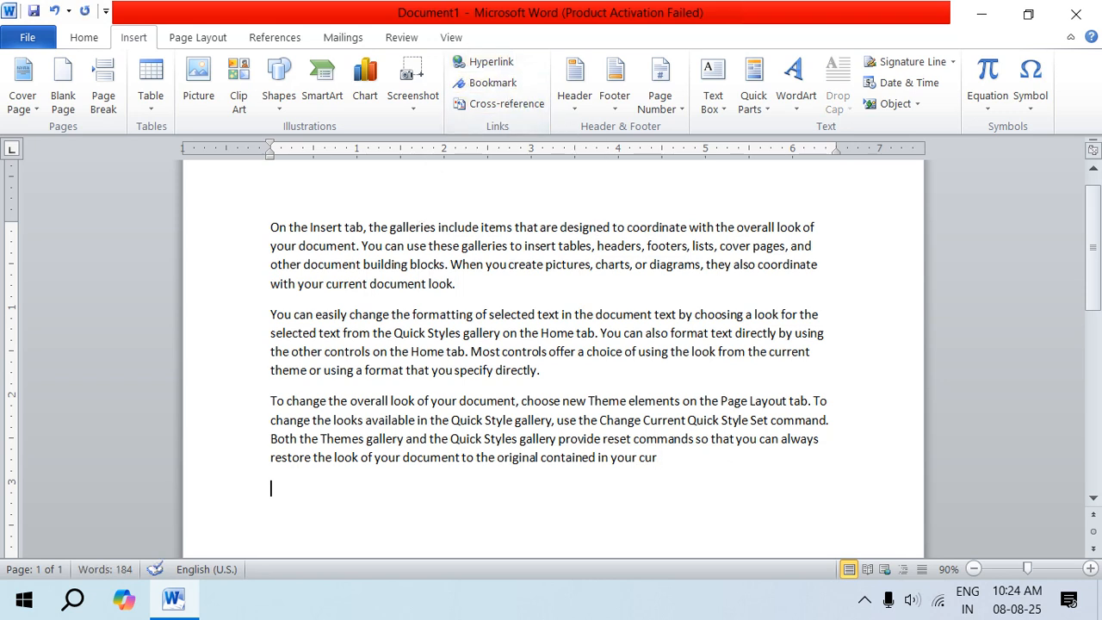
key("ctrl+a")
key("ctrl+c")
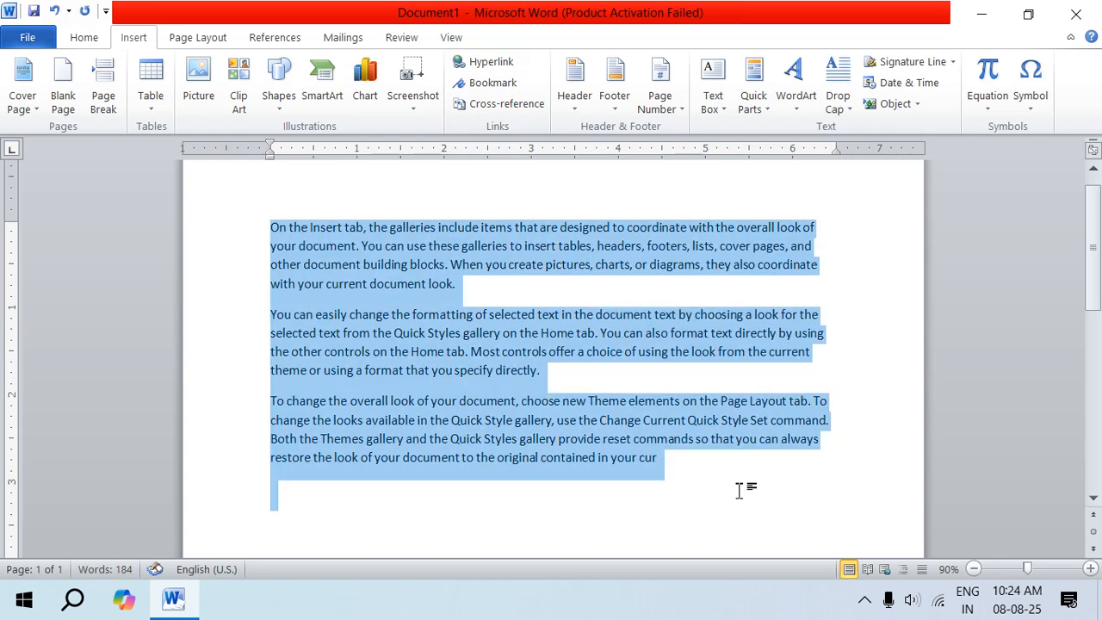
key("ctrl+Return")
key("ctrl+v")
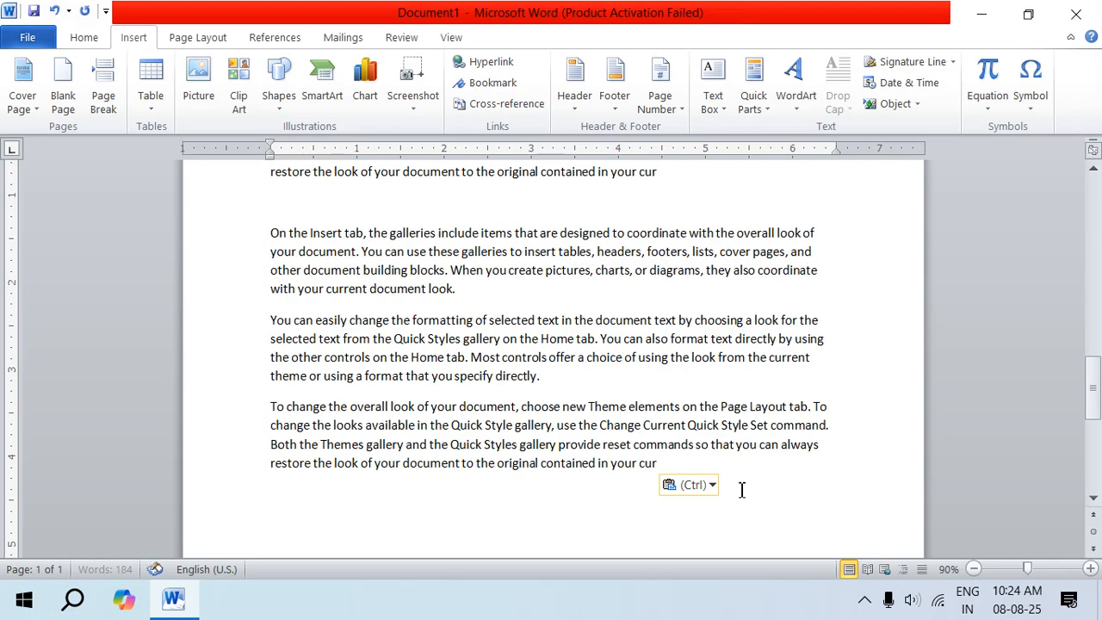
Add a bookmark named hk to the word "Layout" in the second copy of the third paragraph
scroll(740, 492, "up", 18)
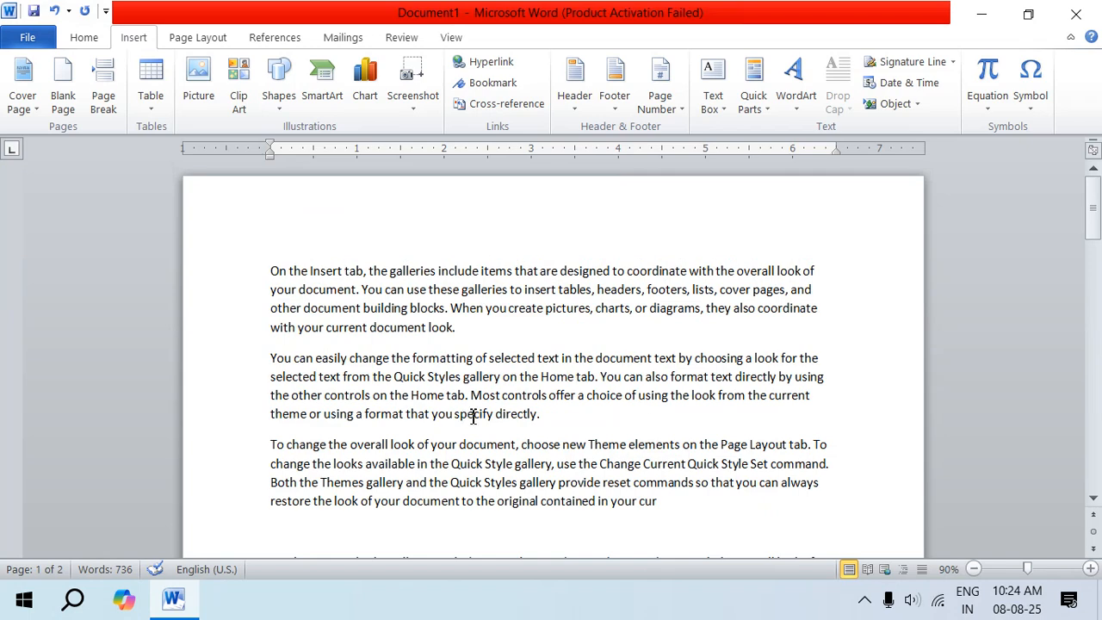
mouse_move(579, 446)
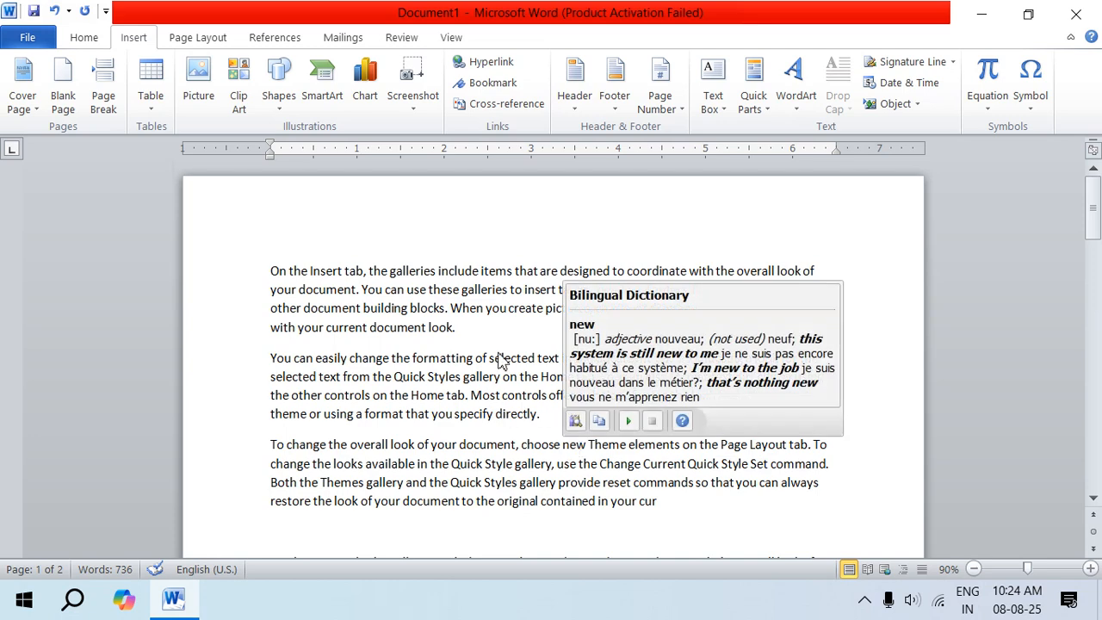
mouse_move(535, 302)
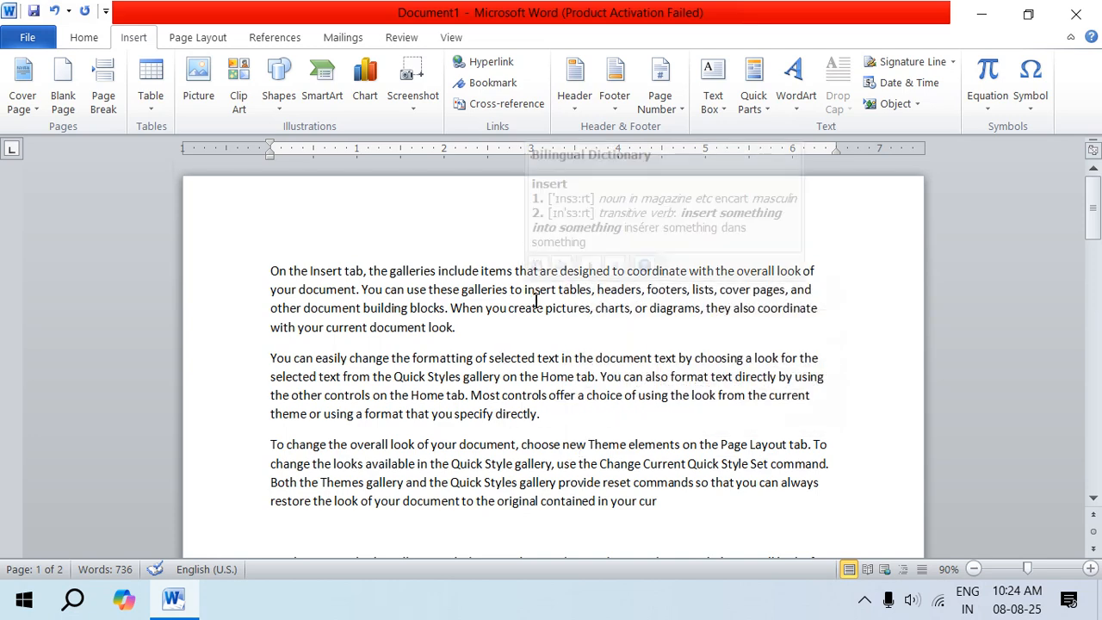
mouse_move(541, 365)
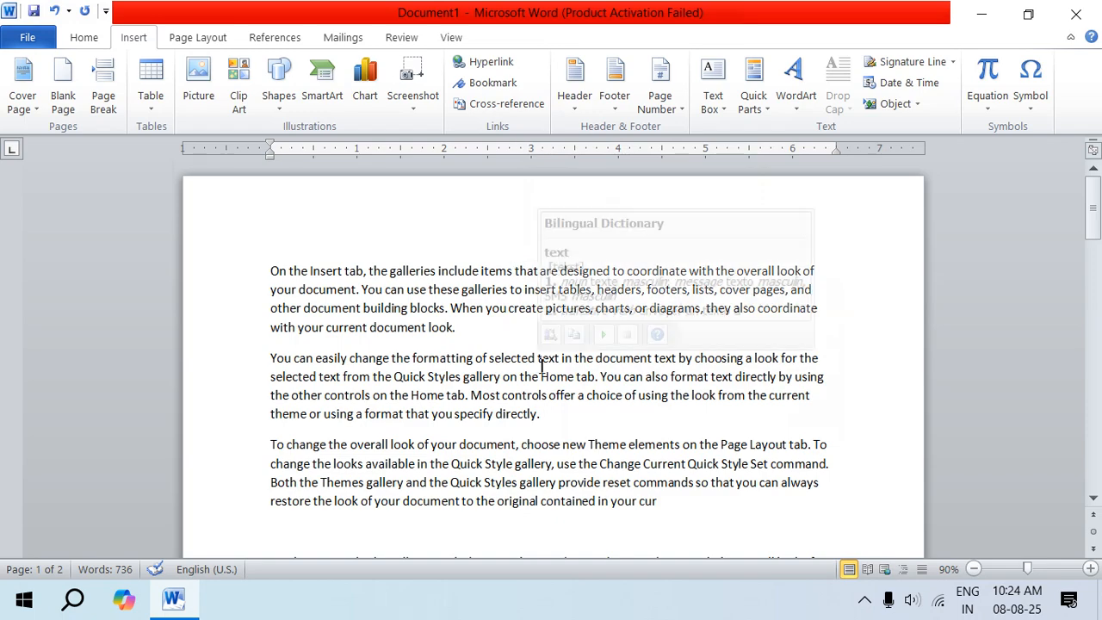
scroll(675, 528, "down", 5)
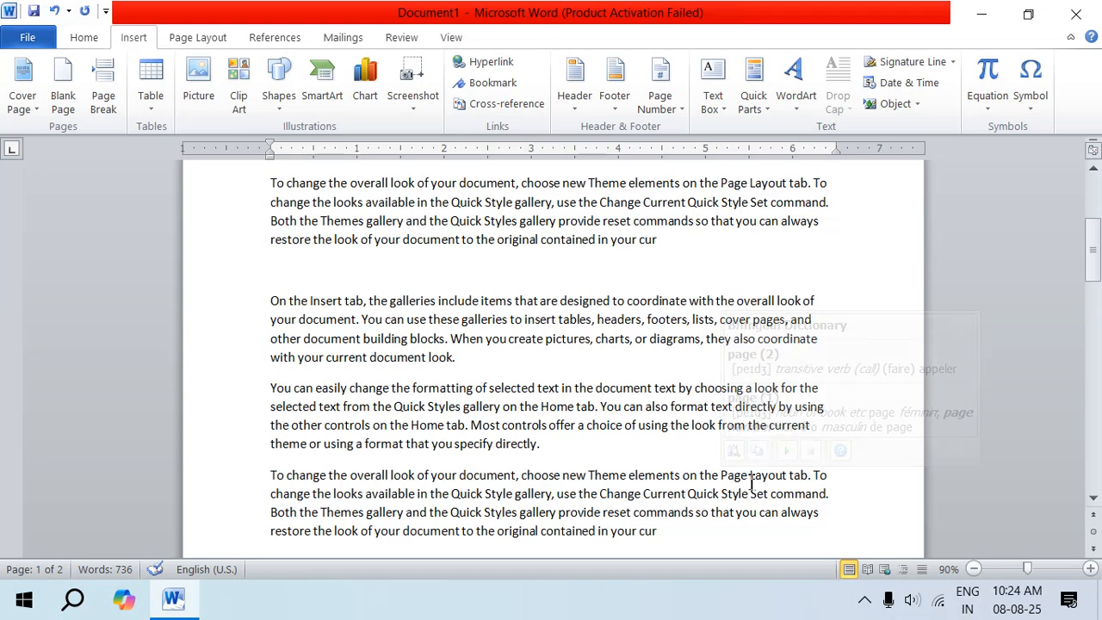
left_click_drag(750, 475, 770, 480)
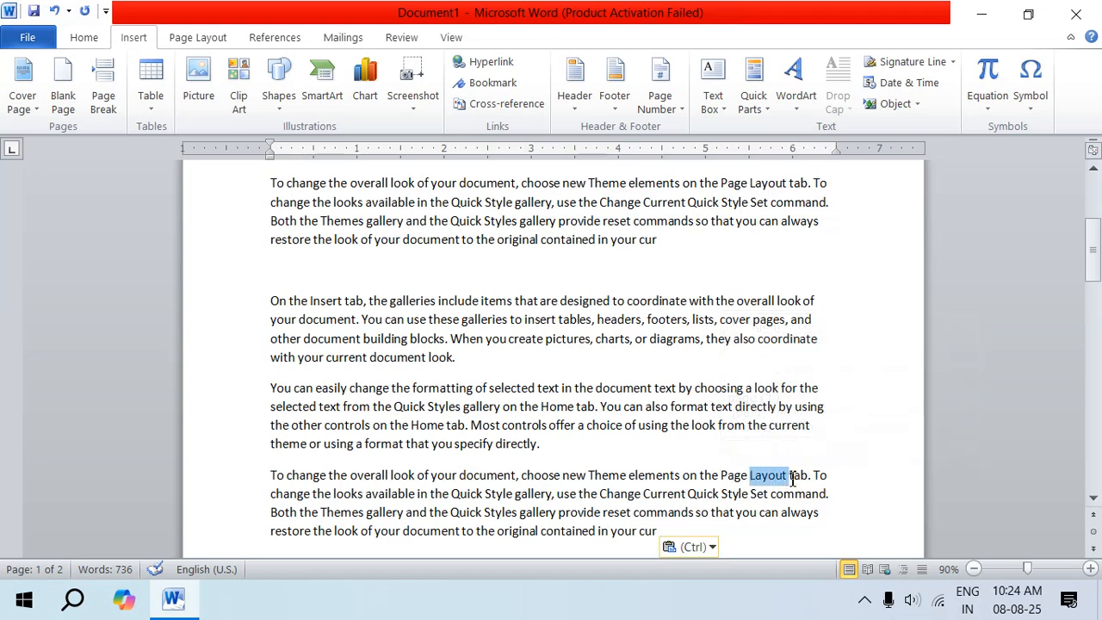
left_click(478, 83)
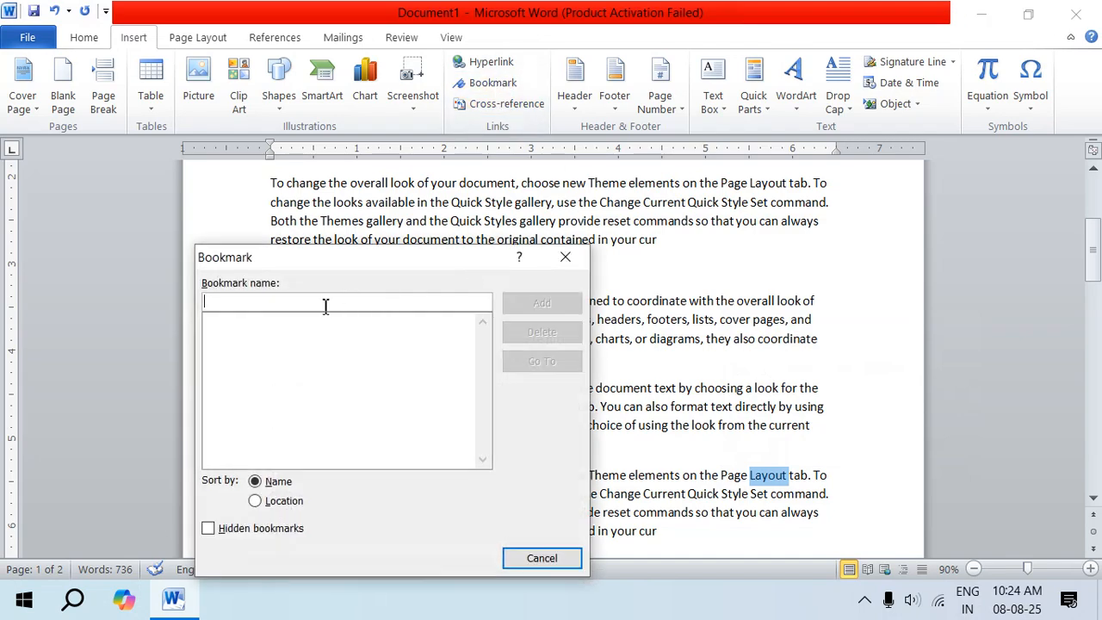
type("hk")
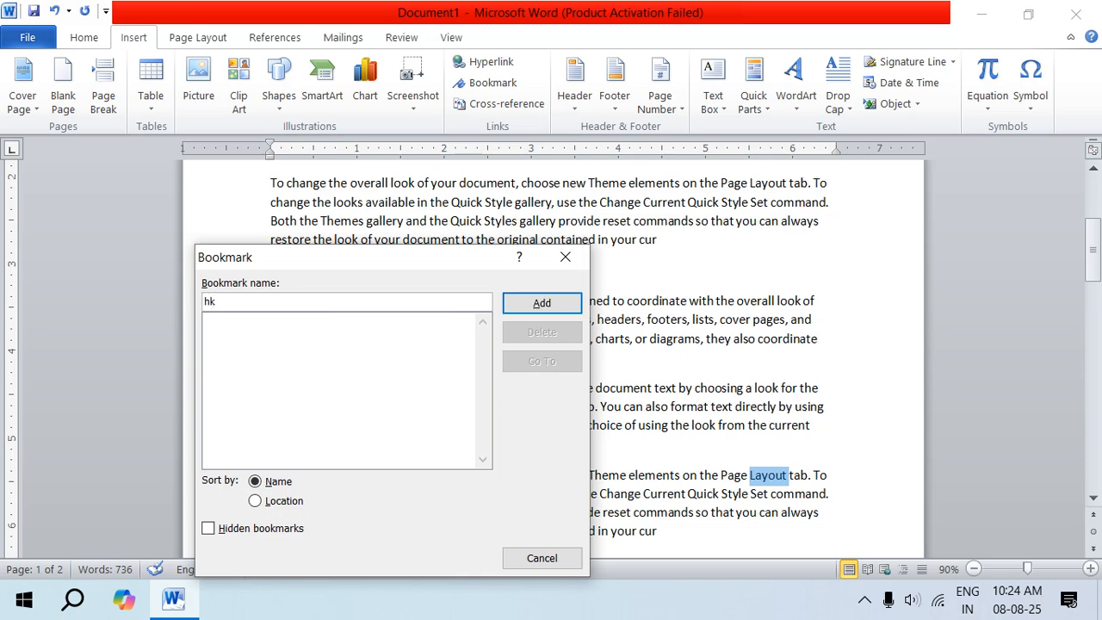
left_click(518, 305)
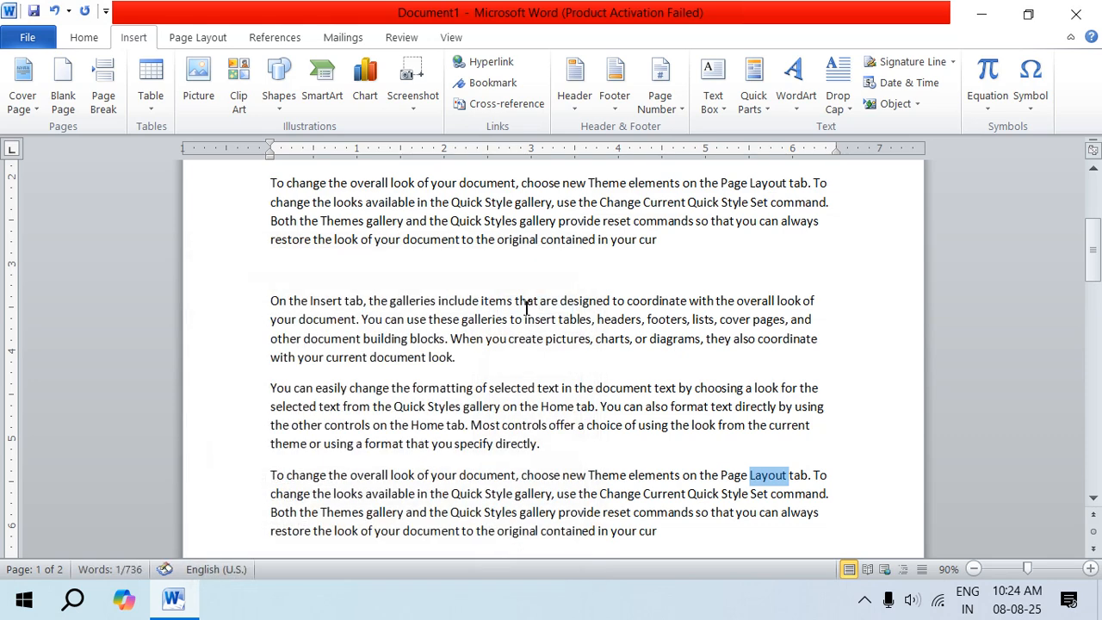
From the beginning of the document, go to the hk bookmark and close the bookmark dialog
scroll(520, 314, "down", 10)
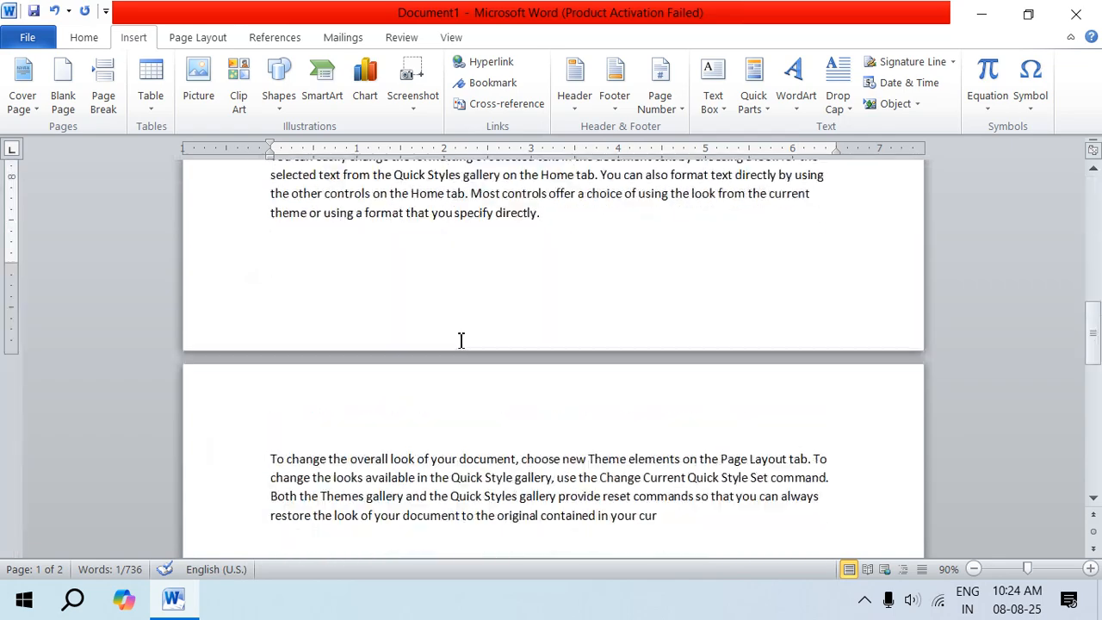
scroll(459, 357, "up", 10)
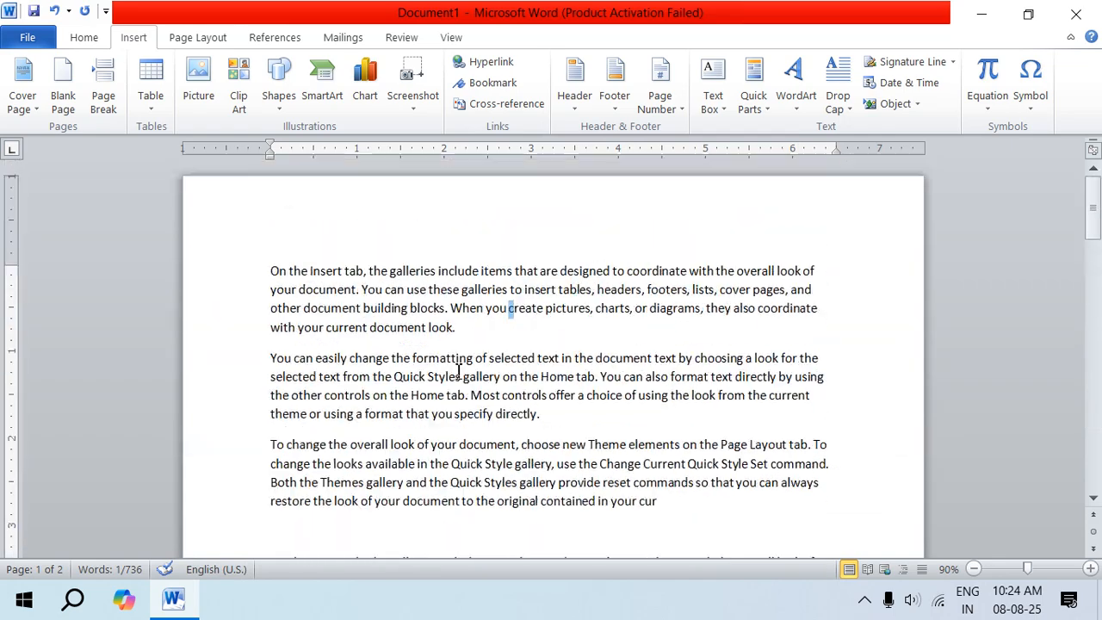
left_click(272, 266)
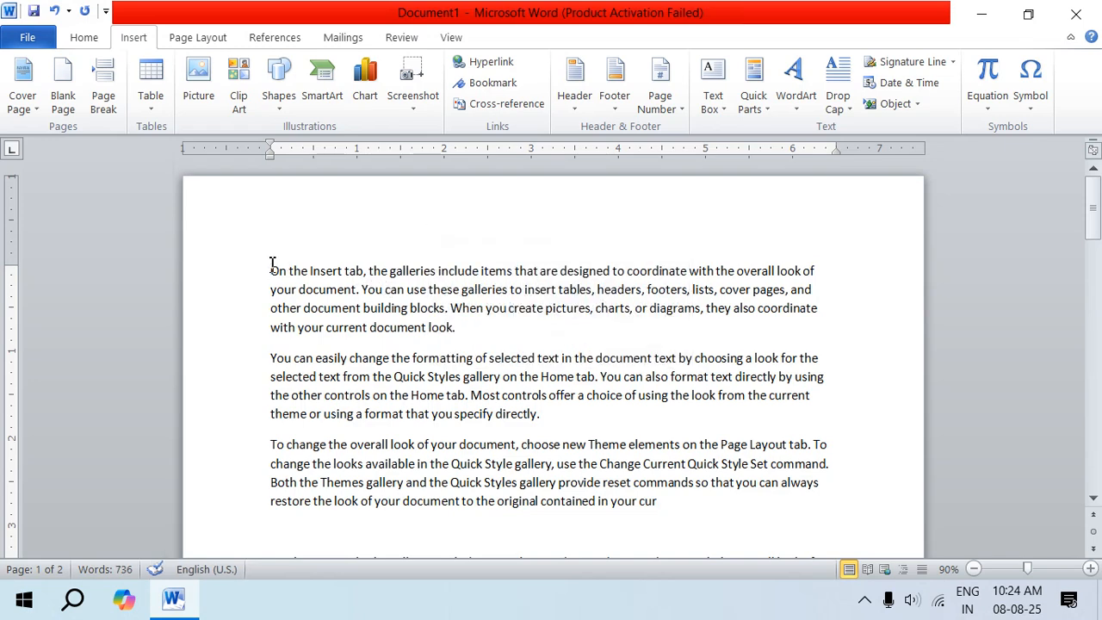
left_click(499, 84)
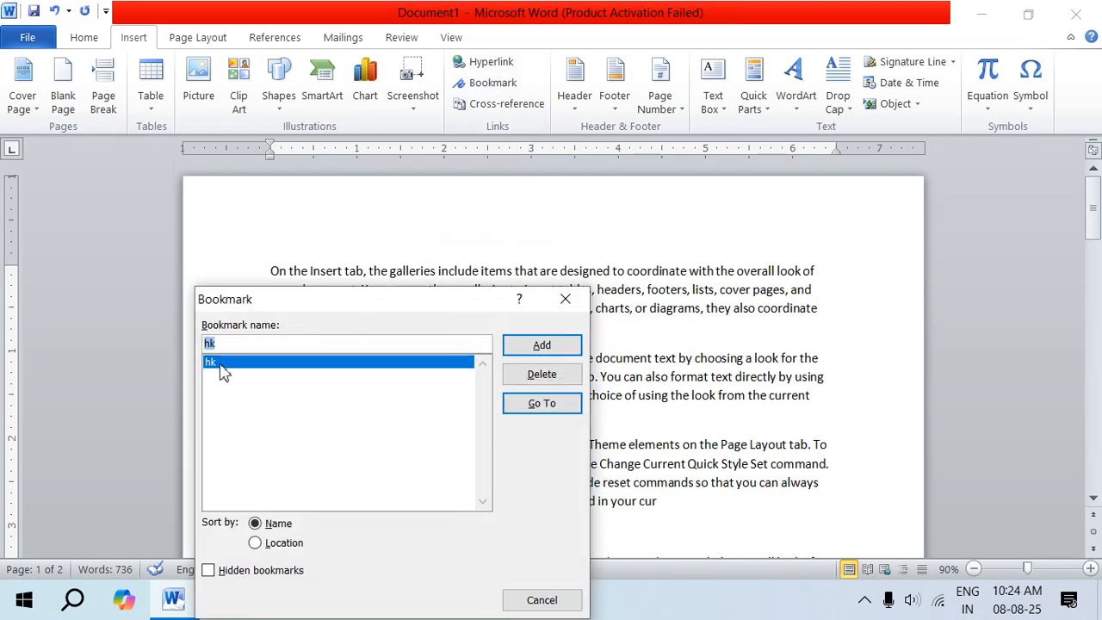
left_click(528, 416)
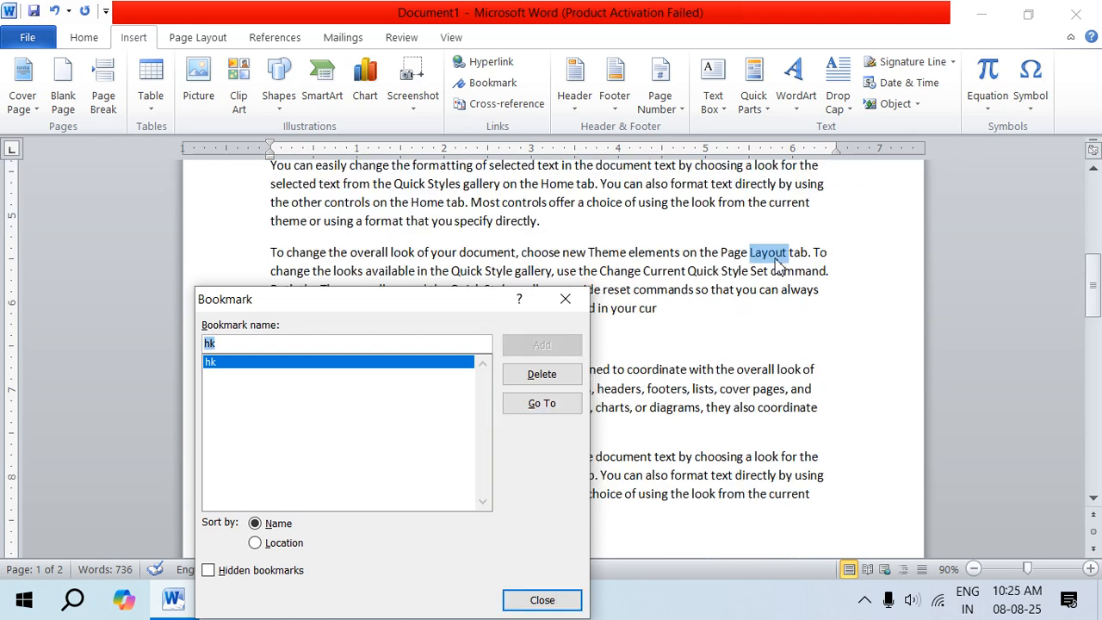
left_click(565, 301)
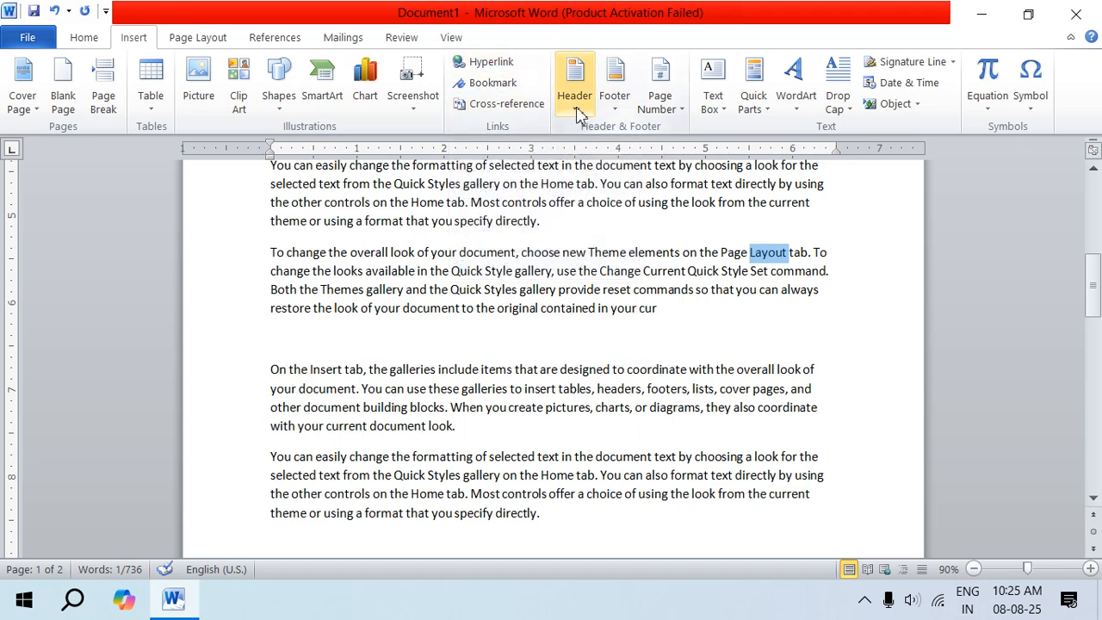
scroll(758, 347, "up", 9)
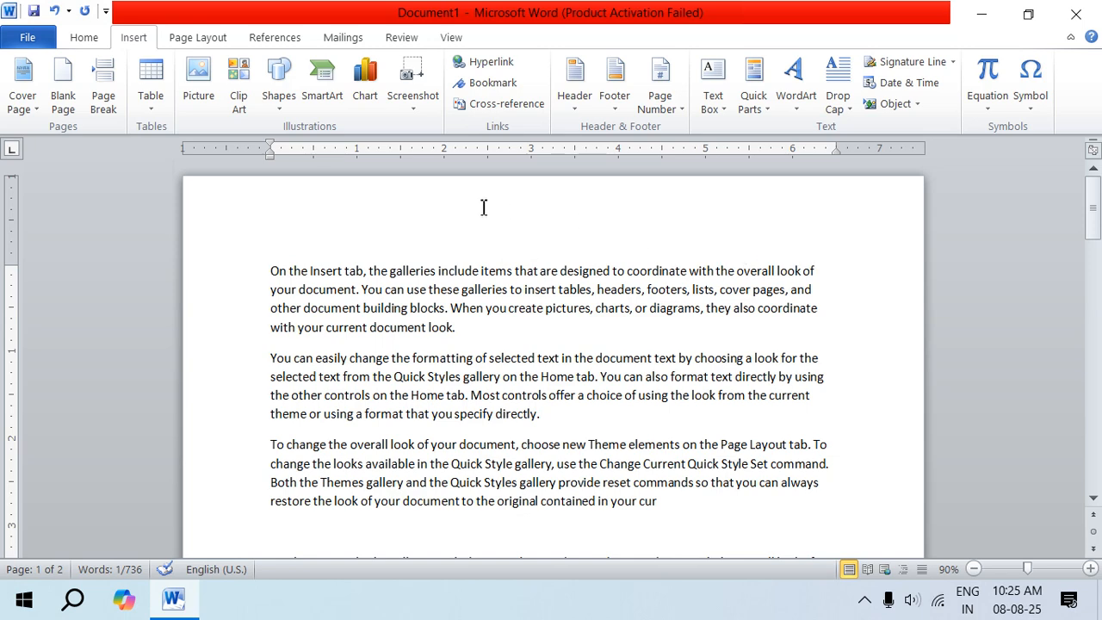
scroll(683, 486, "down", 6)
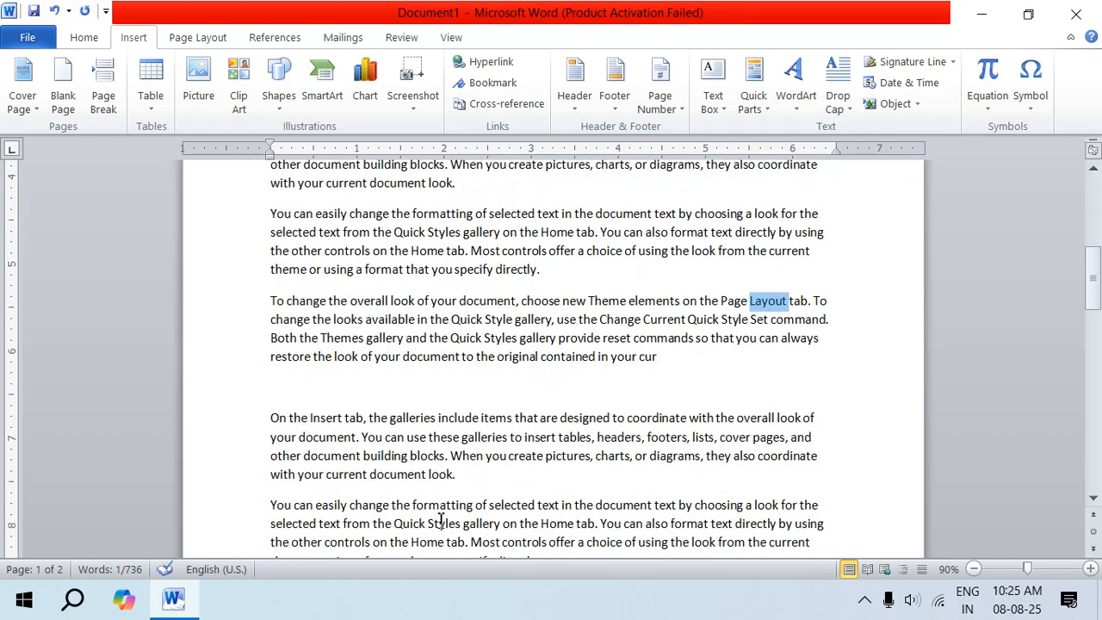
scroll(523, 485, "up", 10)
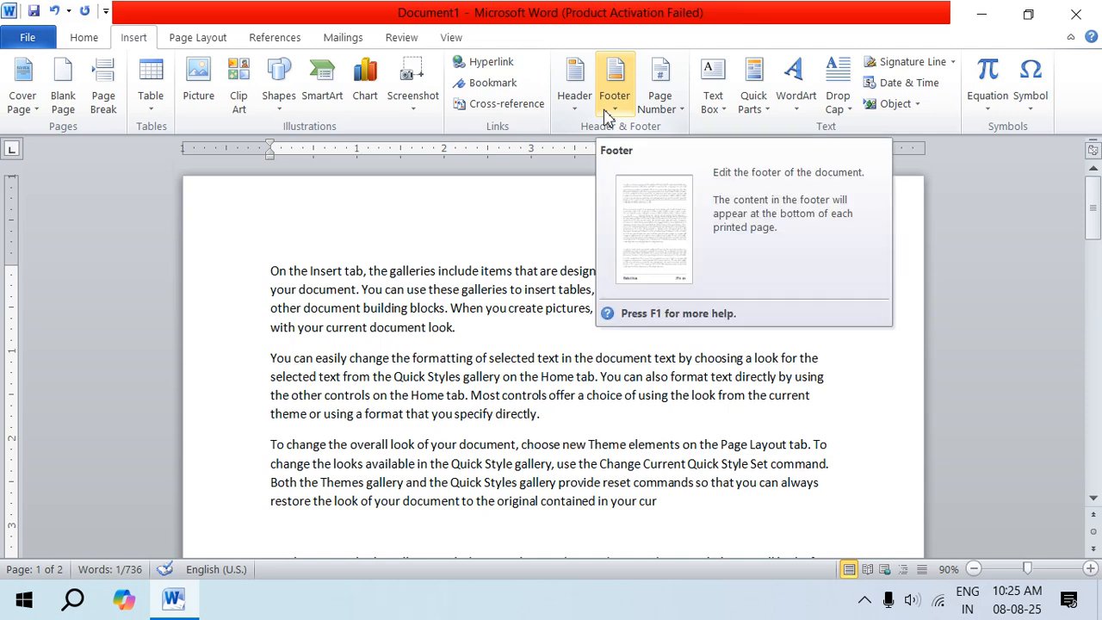
left_click(575, 105)
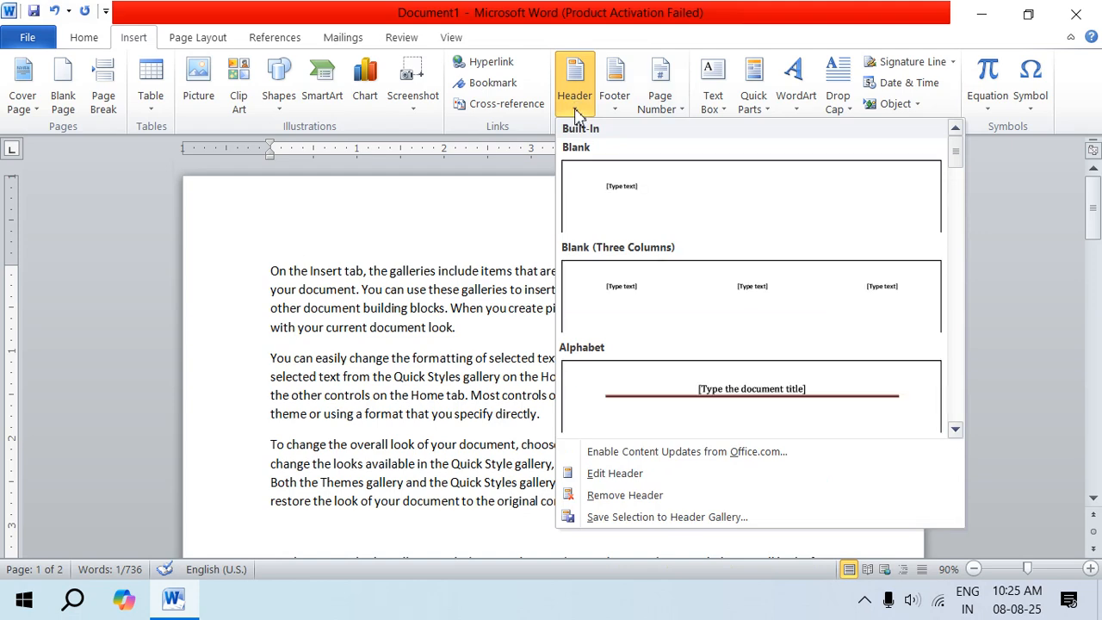
scroll(1033, 362, "down", 2)
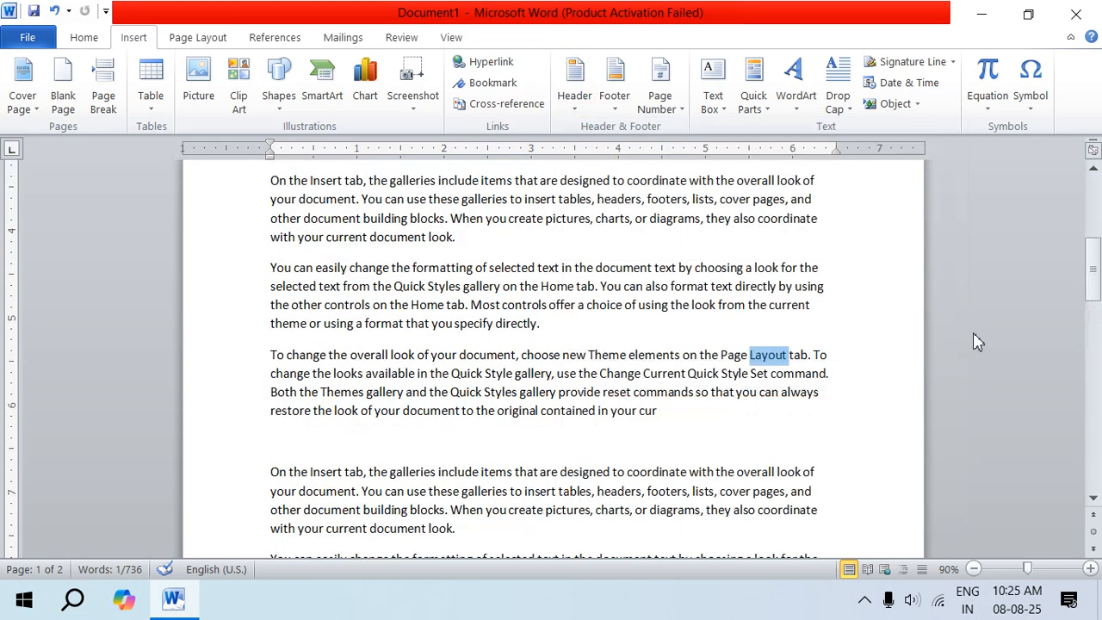
scroll(950, 406, "up", 2)
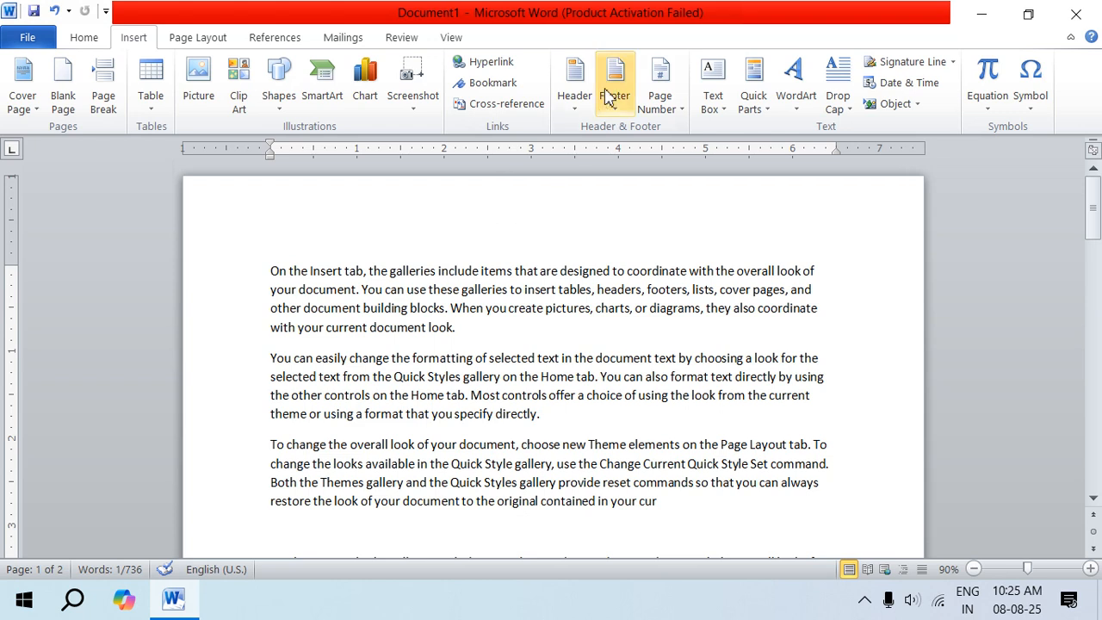
Insert a Blank header with the text "math" and leave header editing
left_click(583, 107)
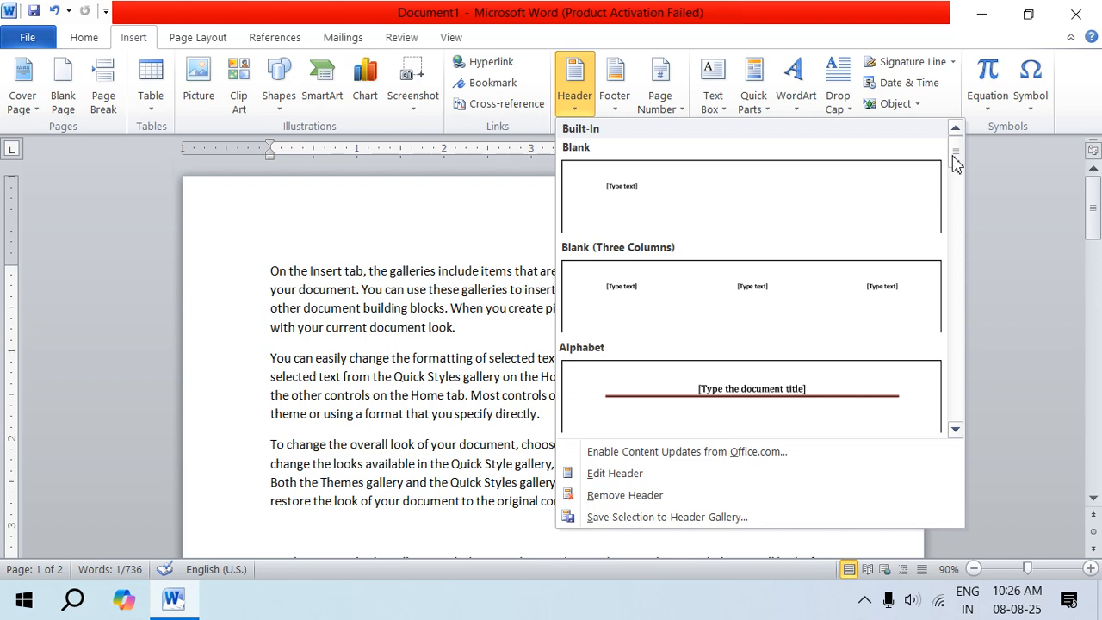
mouse_move(956, 164)
left_mouse_down()
mouse_move(957, 276)
mouse_move(944, 191)
mouse_move(954, 154)
left_mouse_up()
left_click(714, 206)
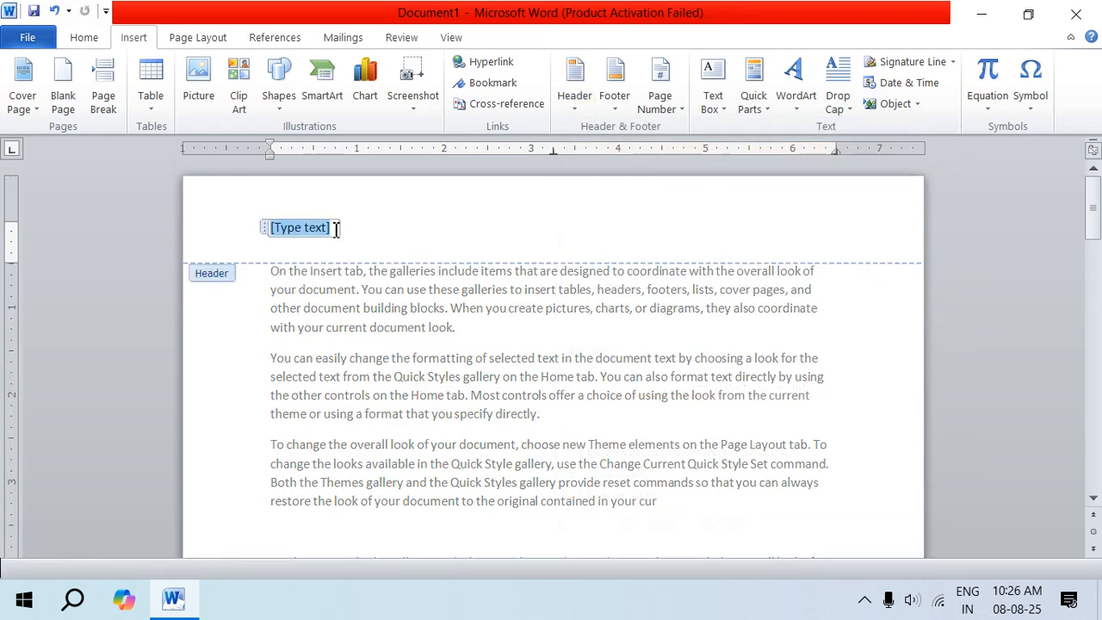
key("BackSpace")
type("math")
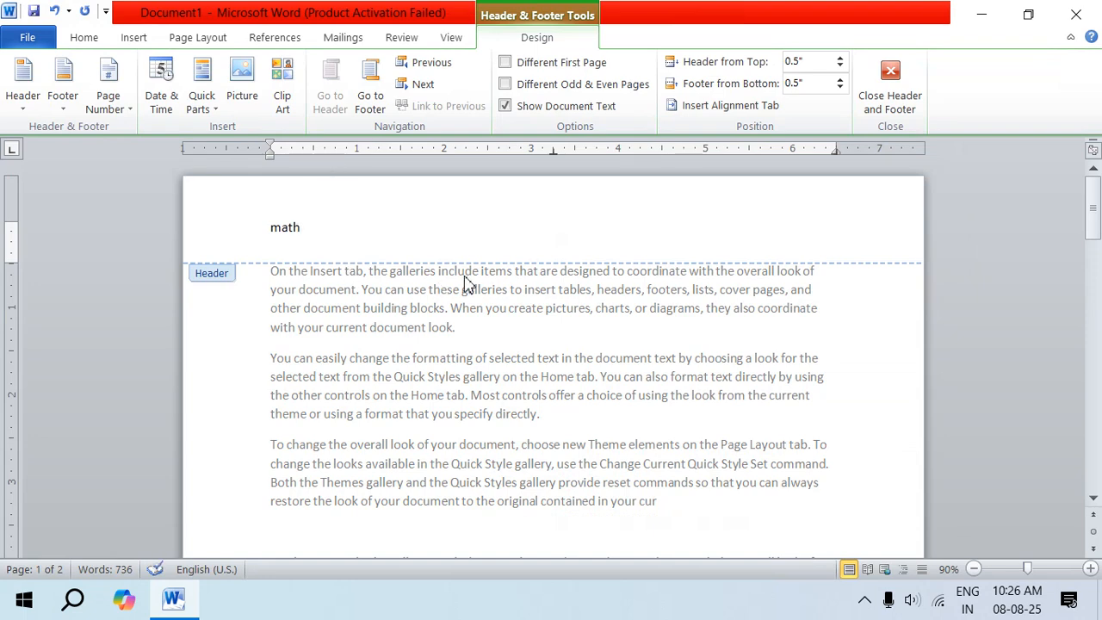
left_click(908, 116)
Paste the copied text repeatedly at the end of the document to extend it to four pages
scroll(603, 353, "down", 7)
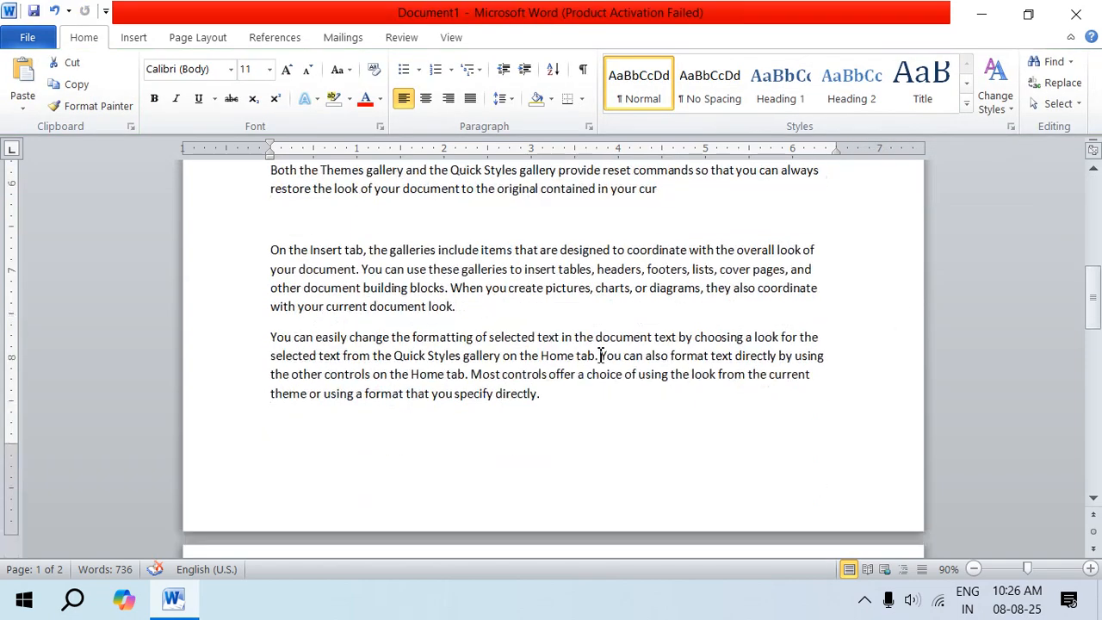
scroll(600, 355, "down", 10)
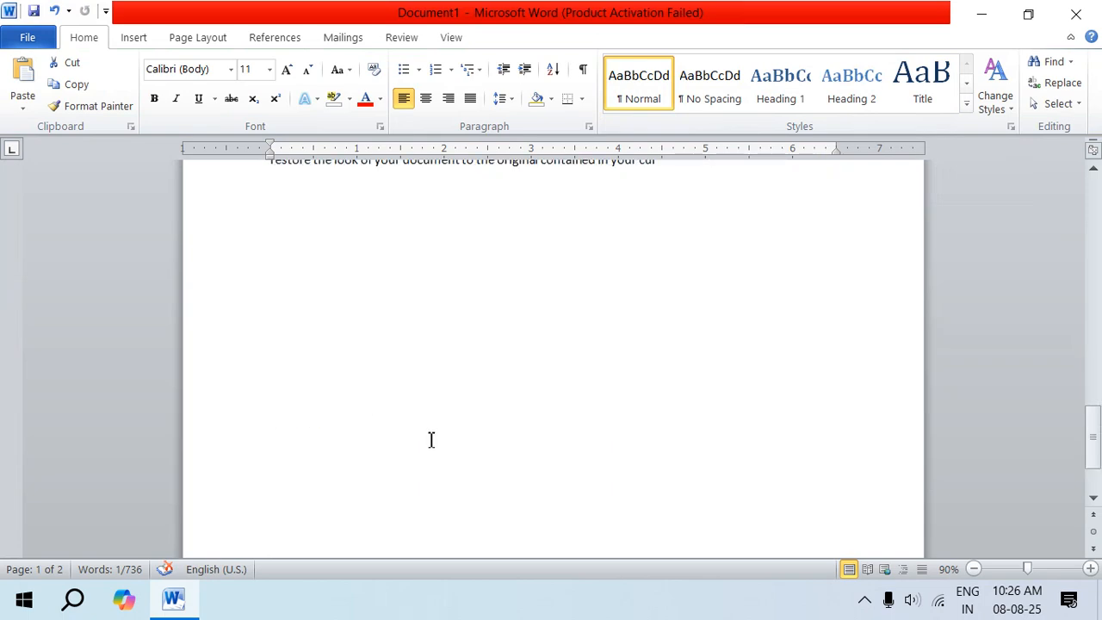
left_click(430, 440)
key("ctrl+v")
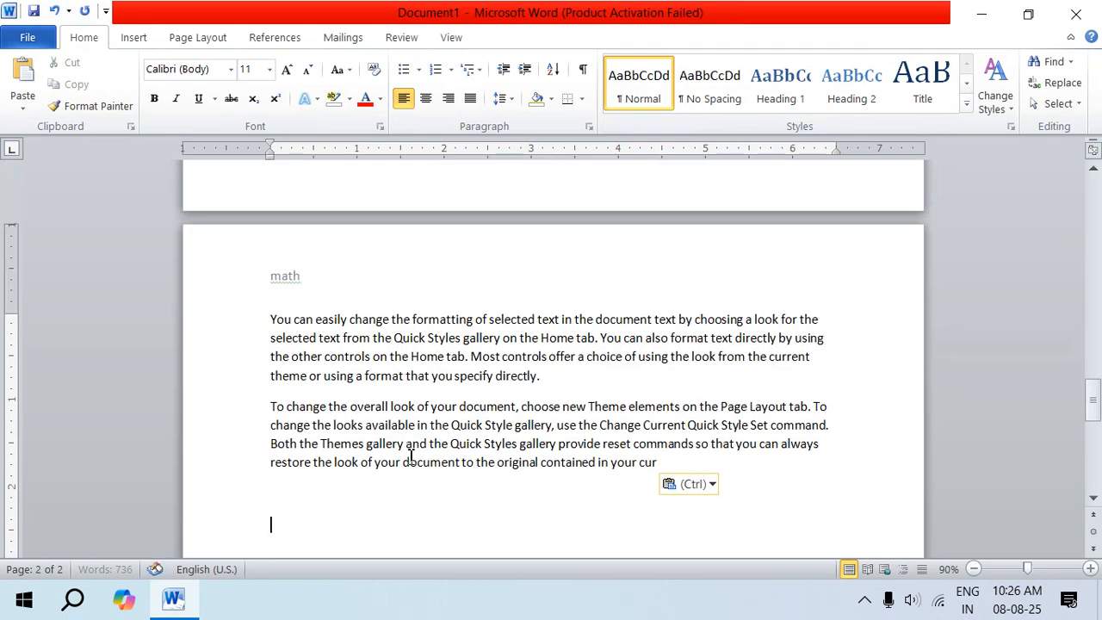
scroll(411, 445, "up", 8)
key("ctrl+v")
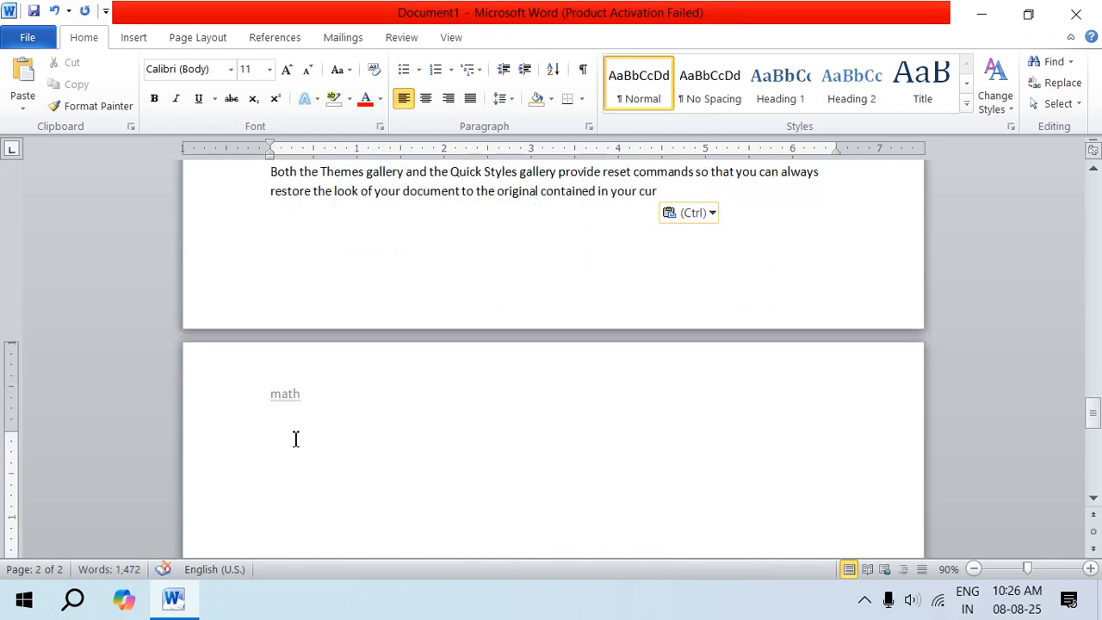
Replace the header text on the first page with "bio", check it on the following pages and leave header editing
scroll(296, 440, "up", 5)
scroll(323, 410, "up", 18)
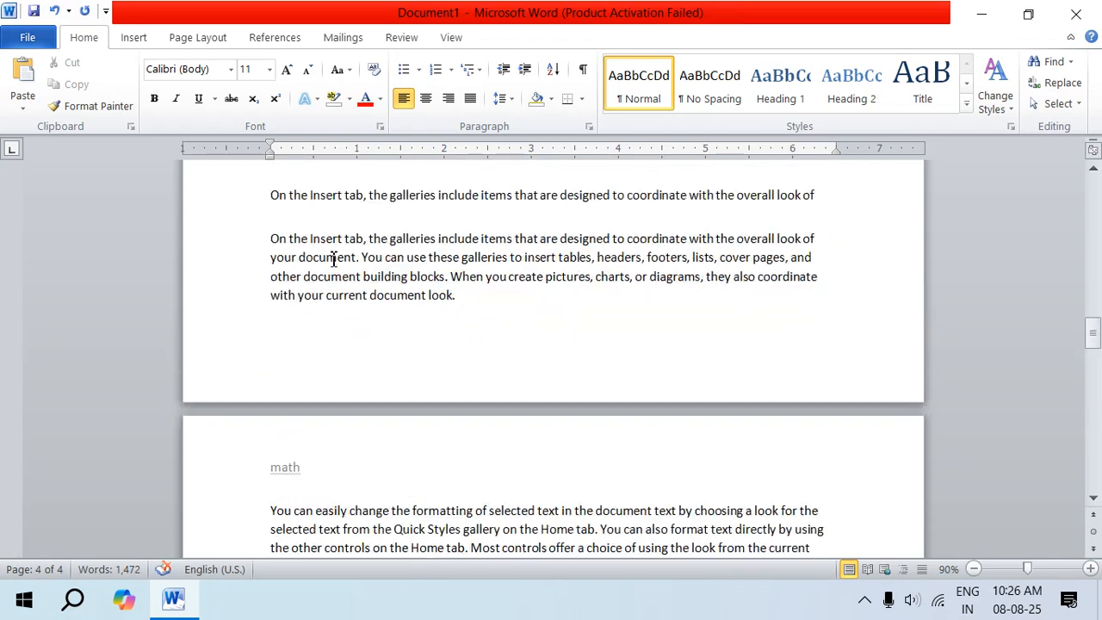
scroll(298, 366, "up", 10)
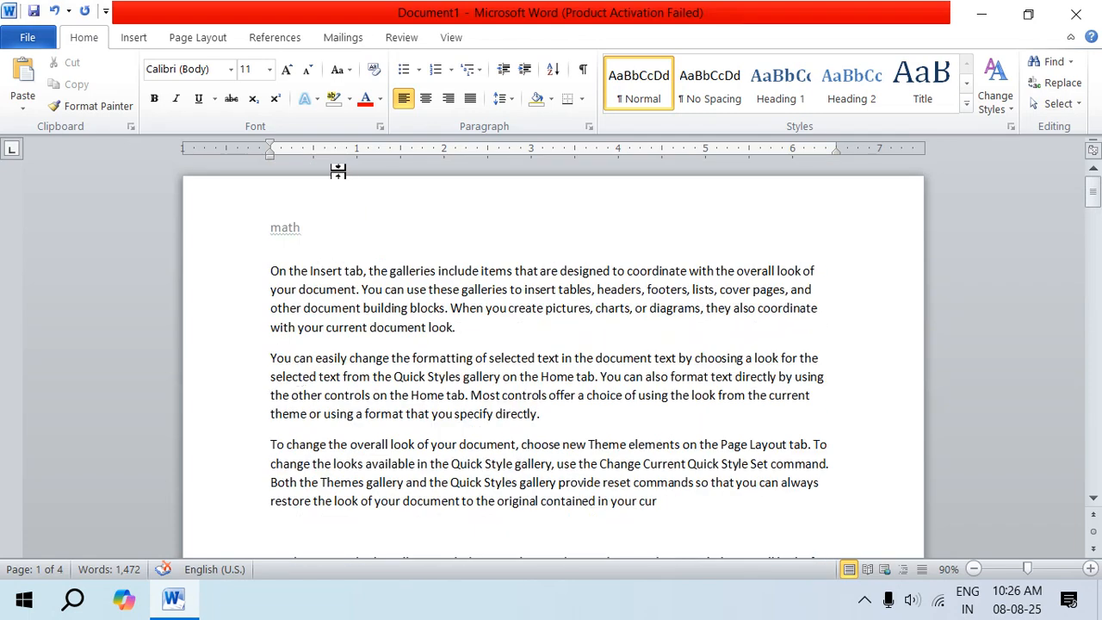
double_click(300, 228)
double_click(300, 227)
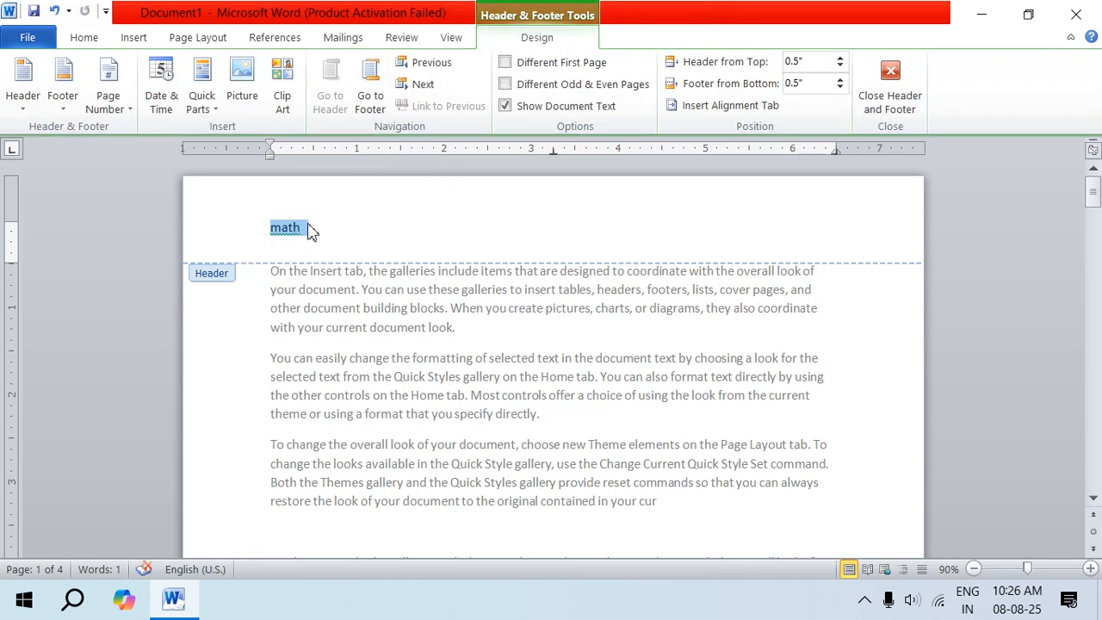
left_click(24, 102)
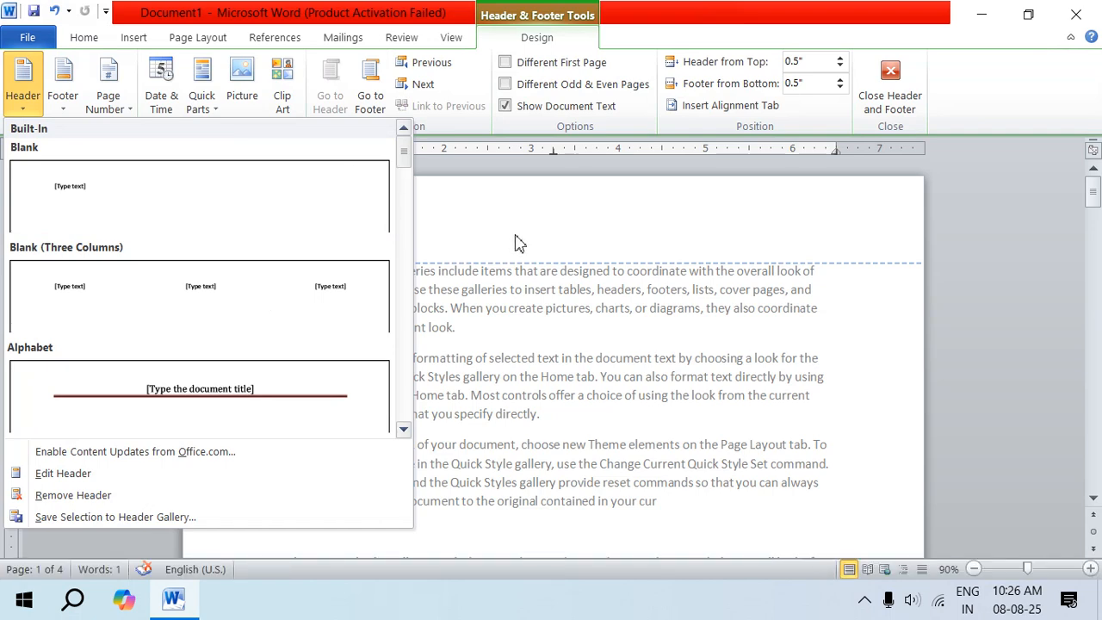
left_click(88, 482)
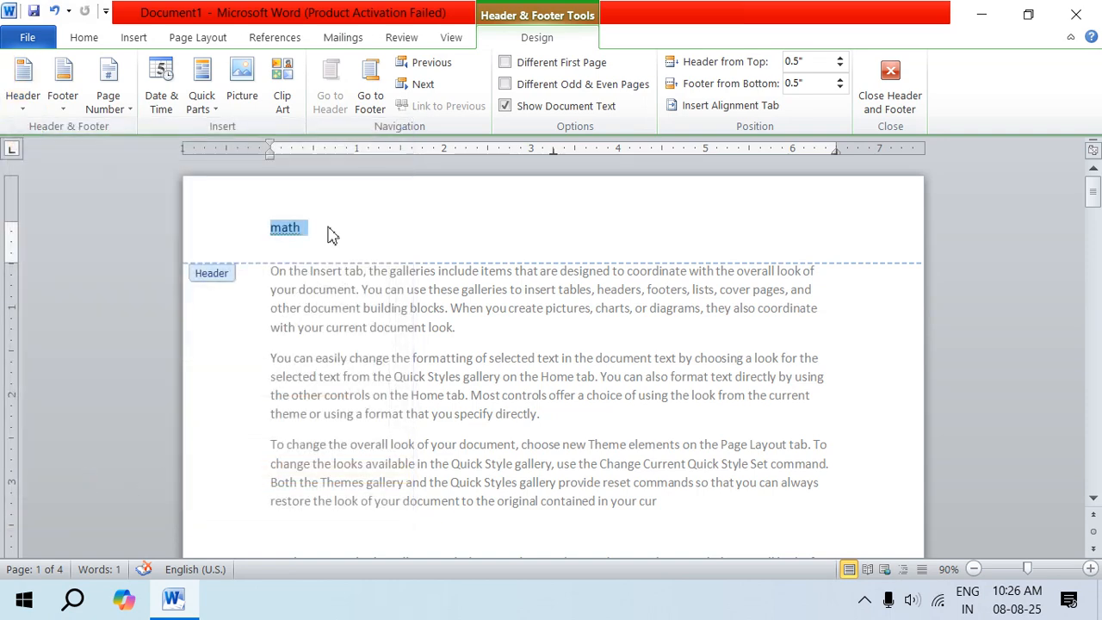
type("bio")
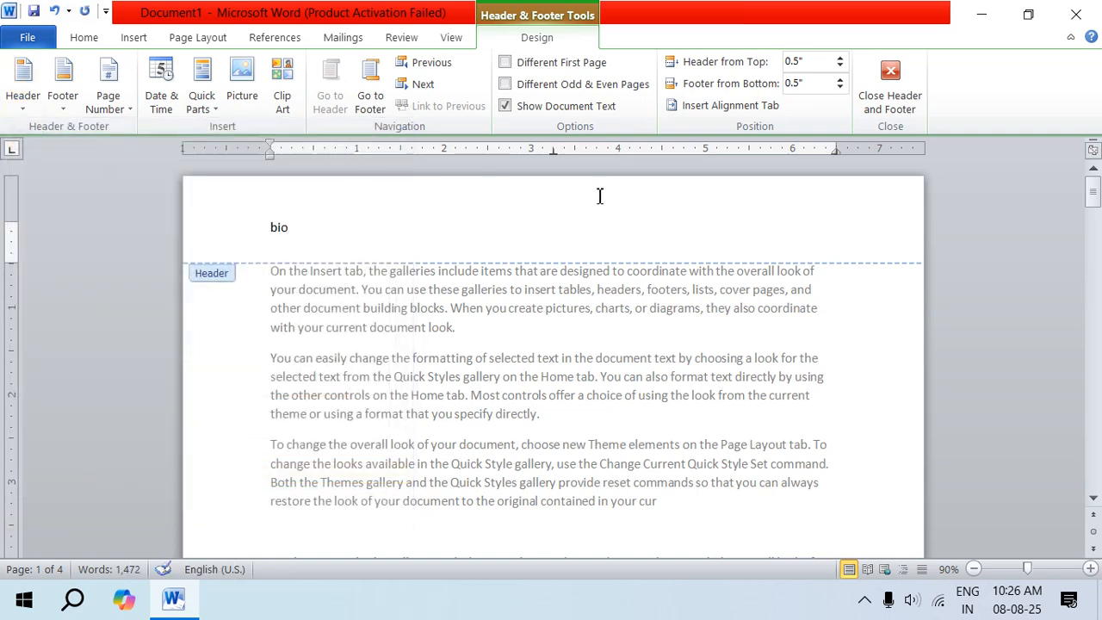
scroll(370, 297, "down", 7)
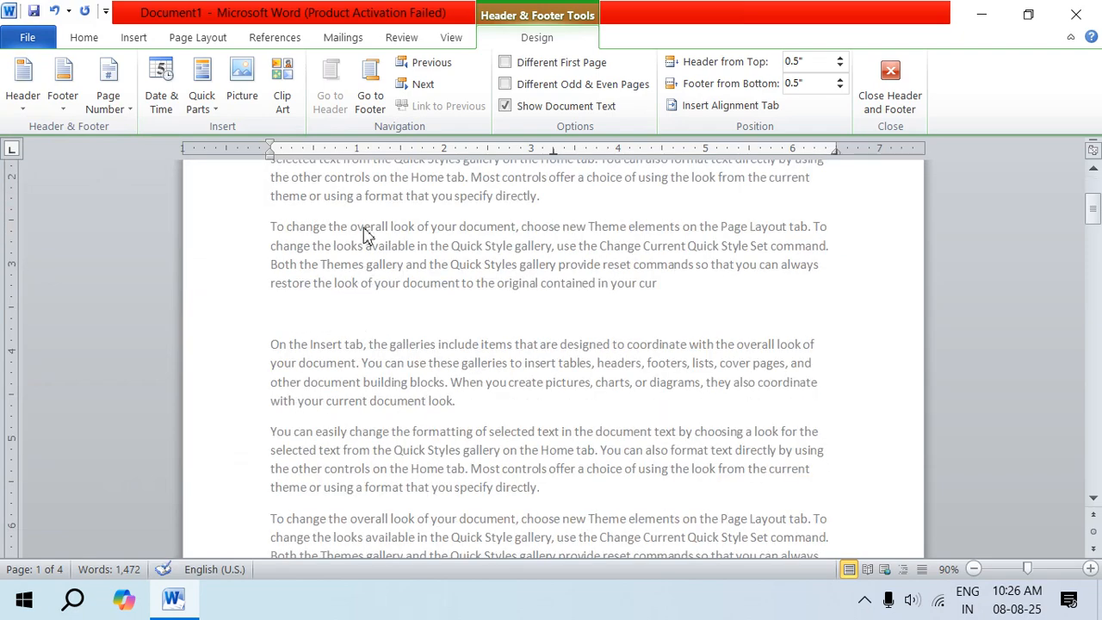
scroll(317, 412, "down", 15)
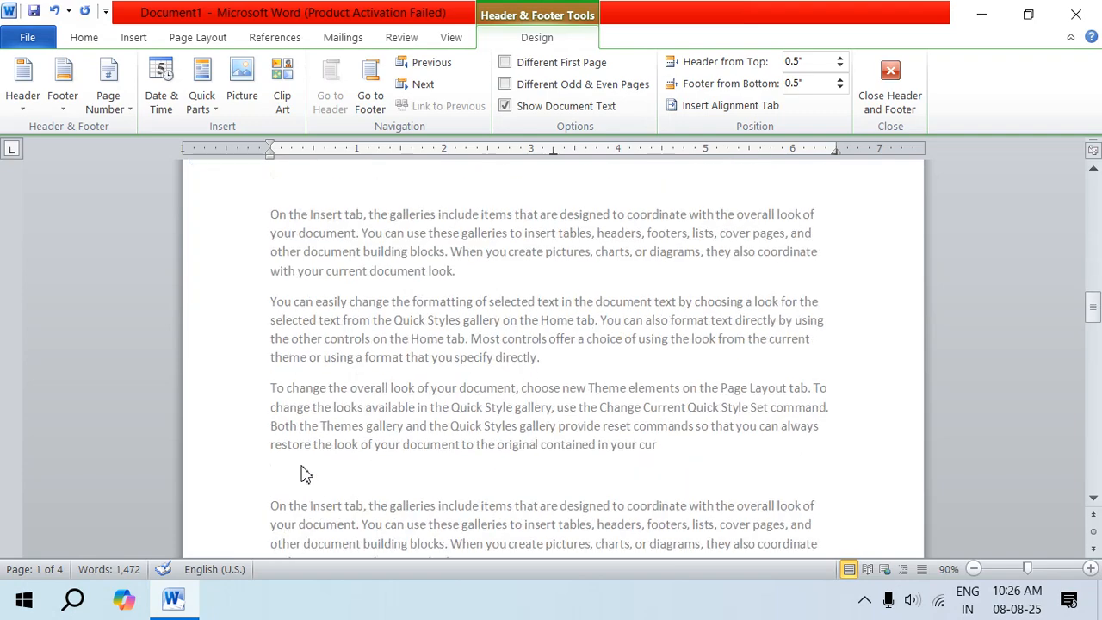
scroll(315, 407, "up", 10)
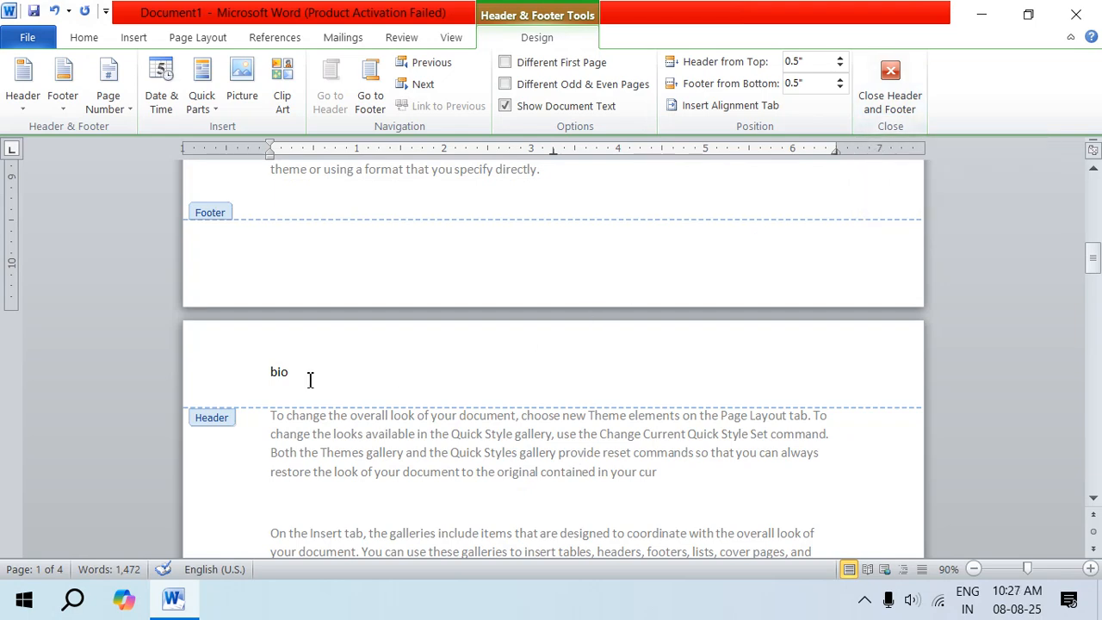
left_click(883, 107)
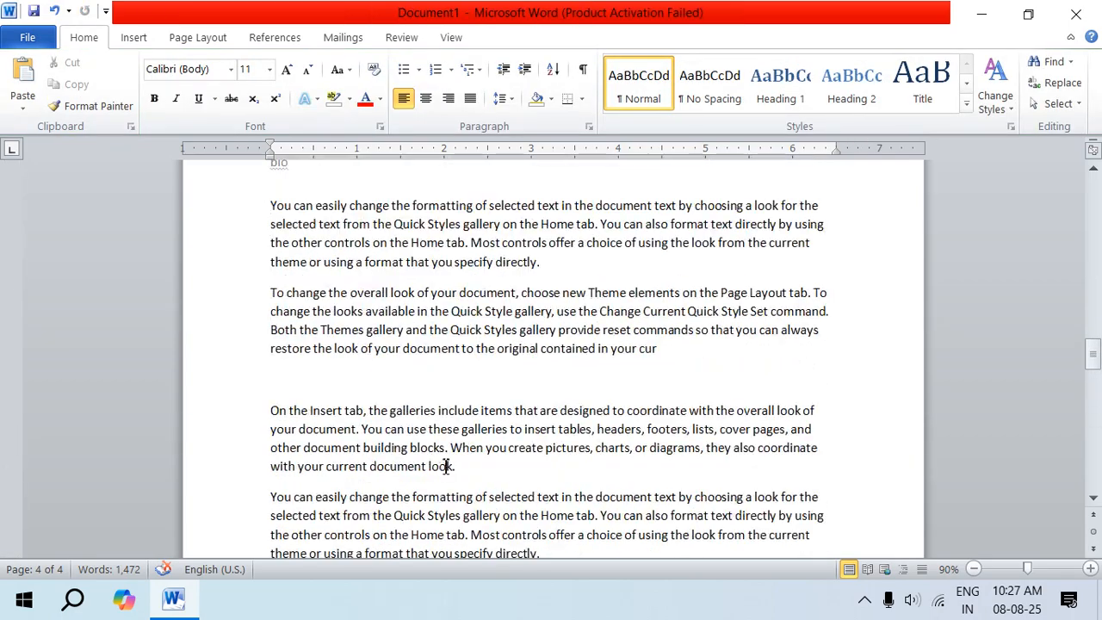
Open the second page's header for editing, remove the header and return to the document body
scroll(447, 452, "up", 3)
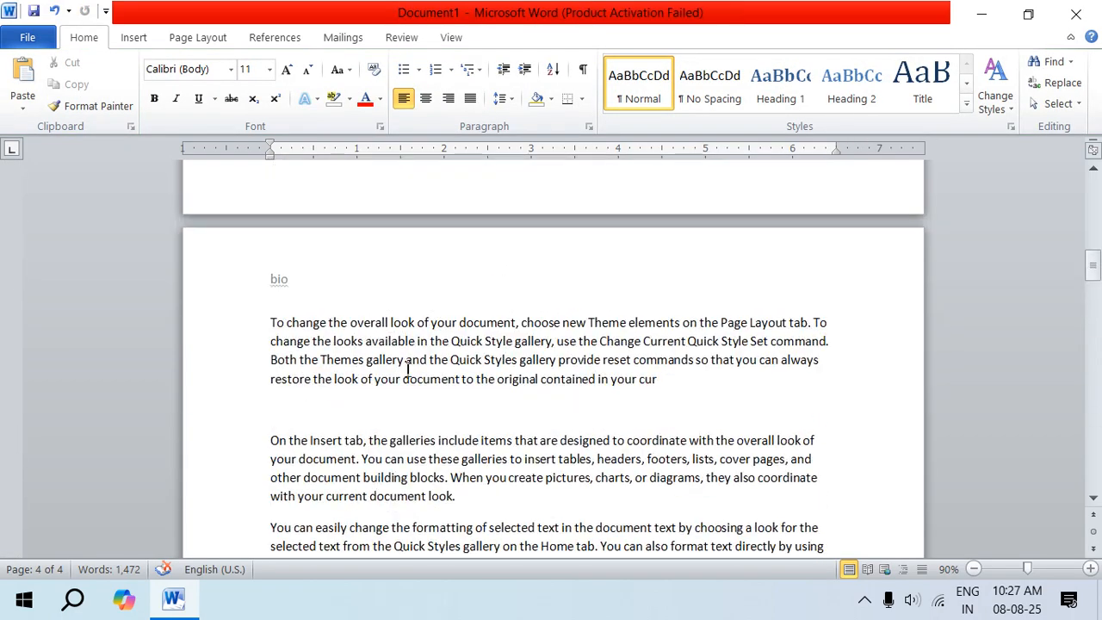
double_click(278, 294)
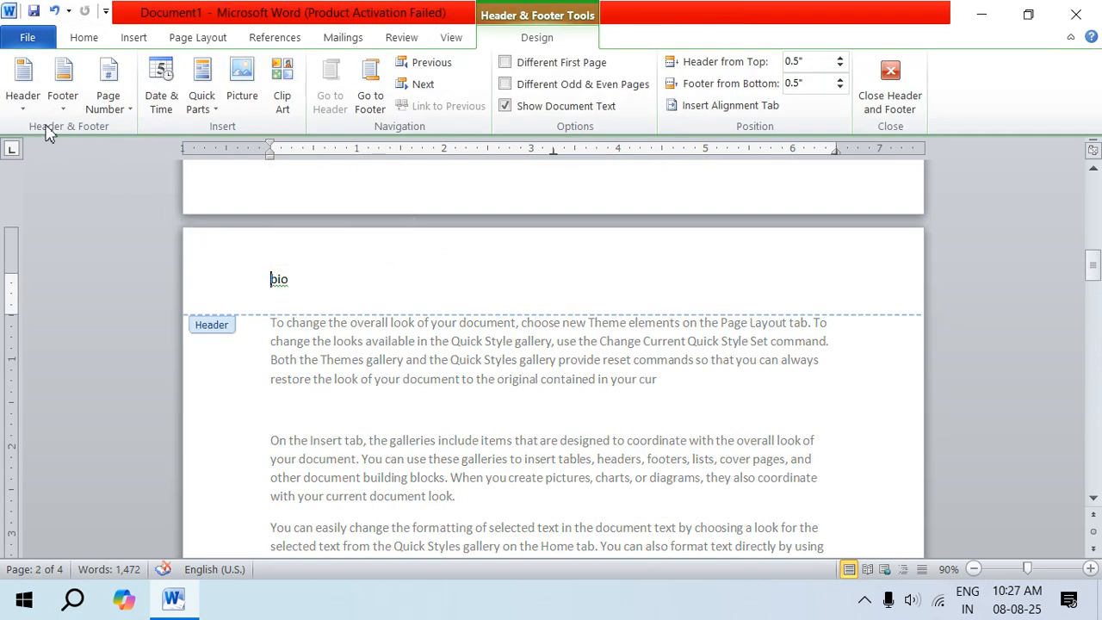
left_click(23, 101)
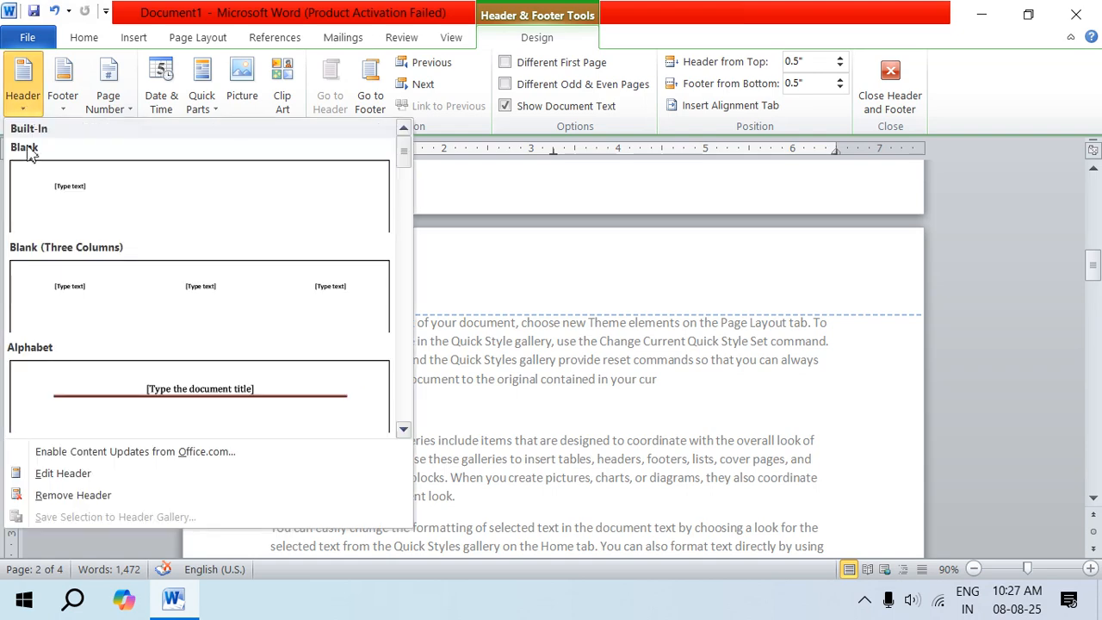
left_click(75, 498)
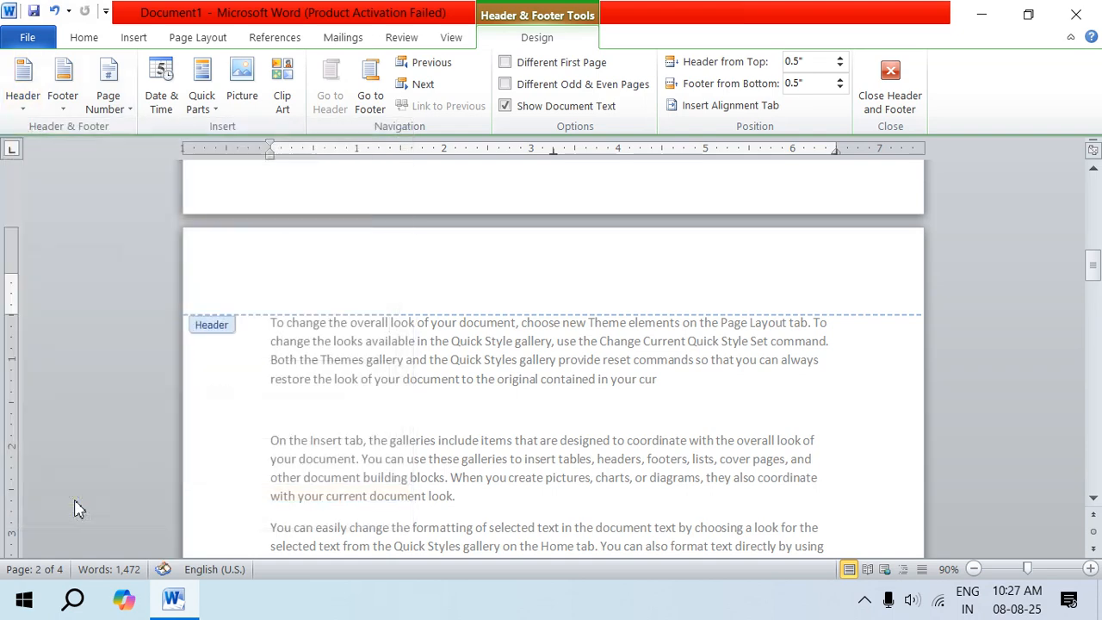
left_click(889, 90)
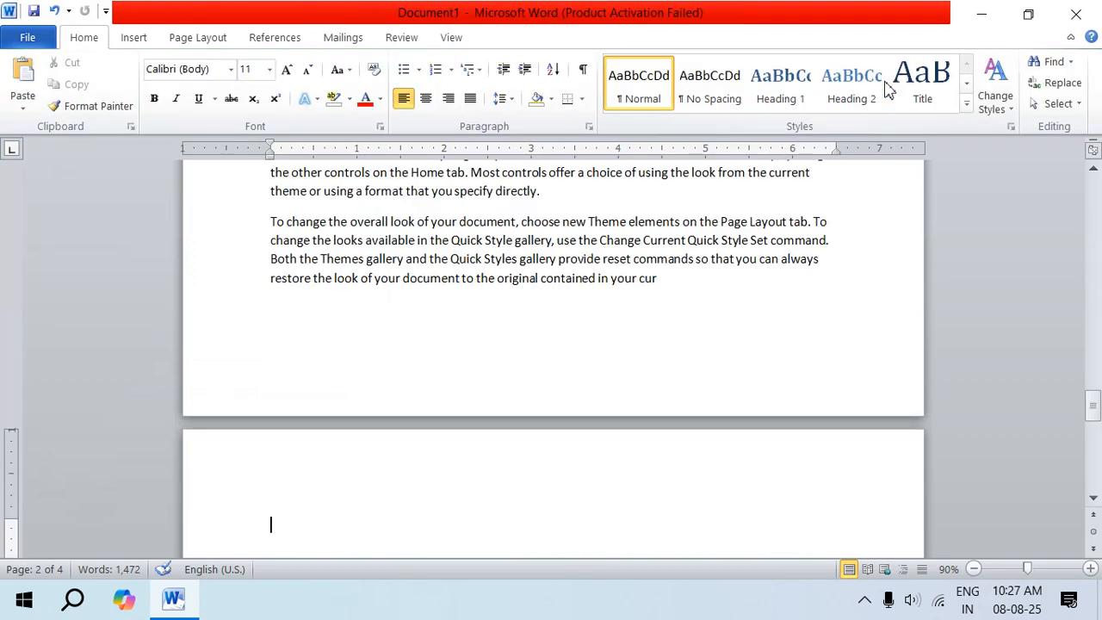
Insert a Blank footer with the text "che" and check it on the preceding page
scroll(515, 320, "up", 15)
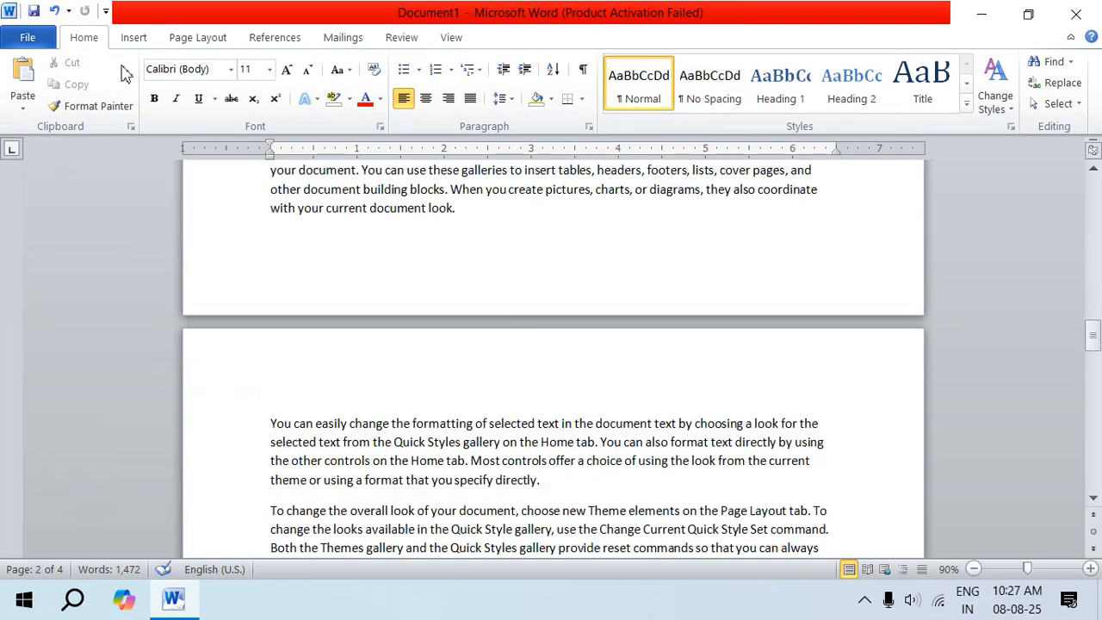
left_click(133, 38)
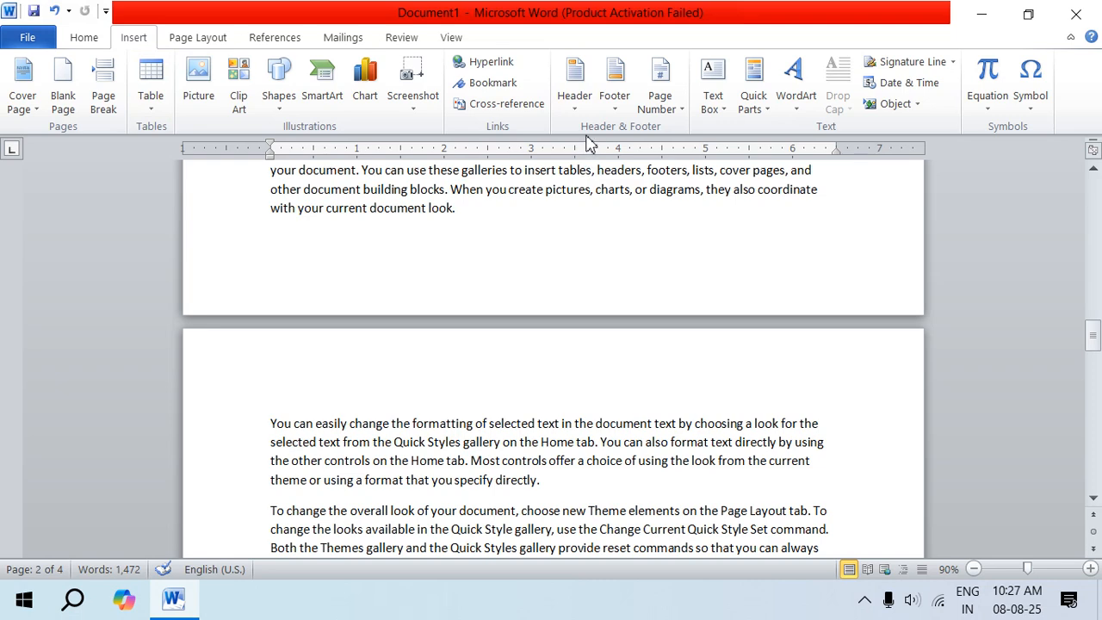
left_click(611, 101)
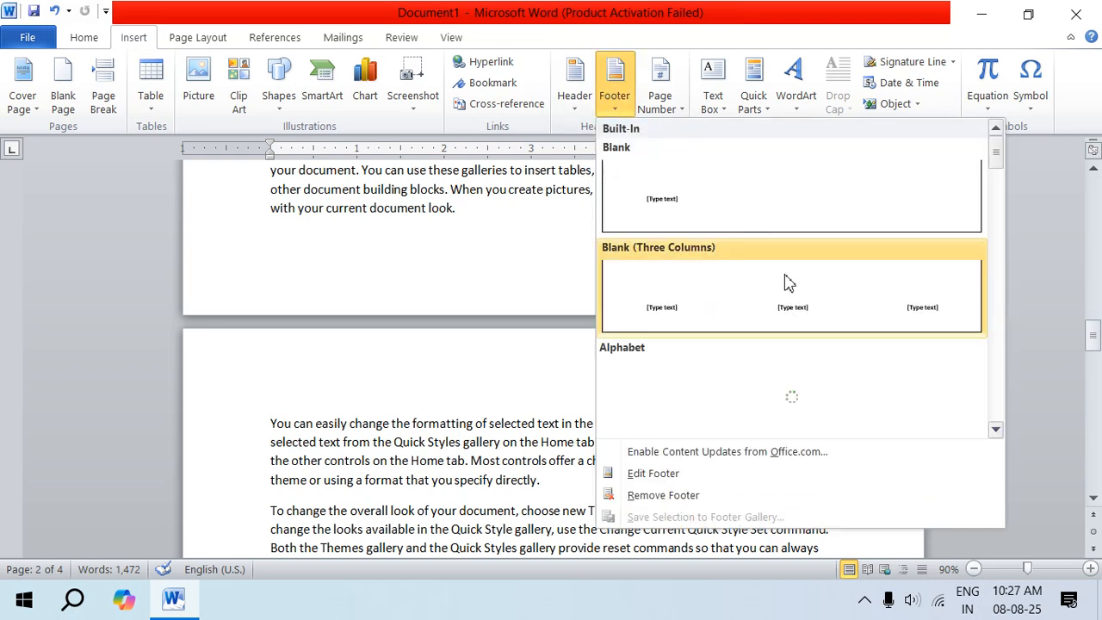
left_click(714, 216)
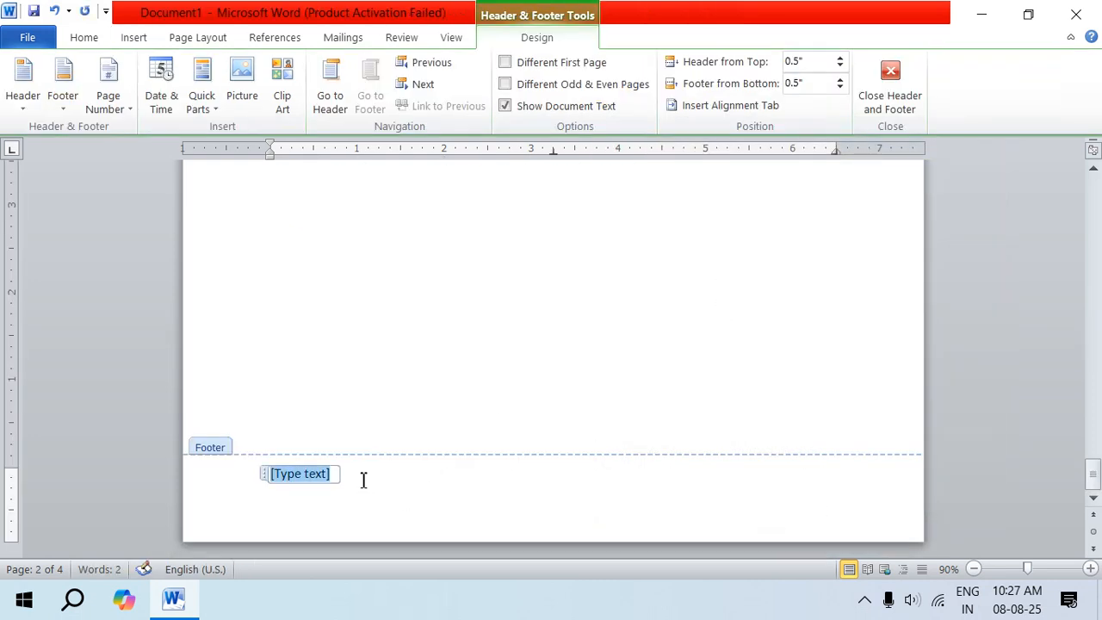
type("che")
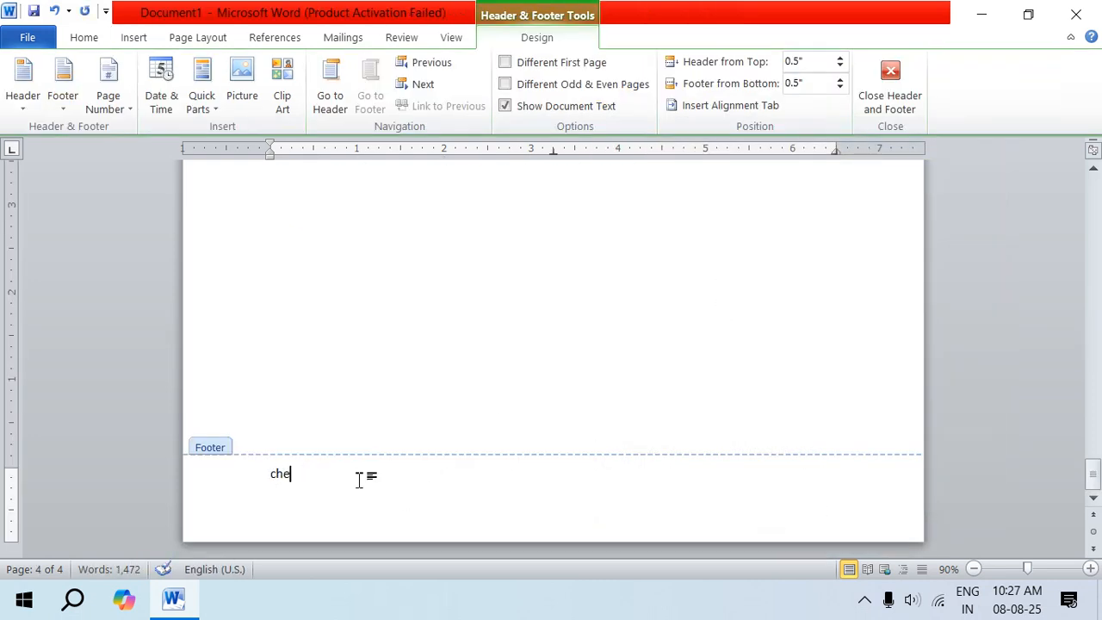
scroll(435, 424, "up", 5)
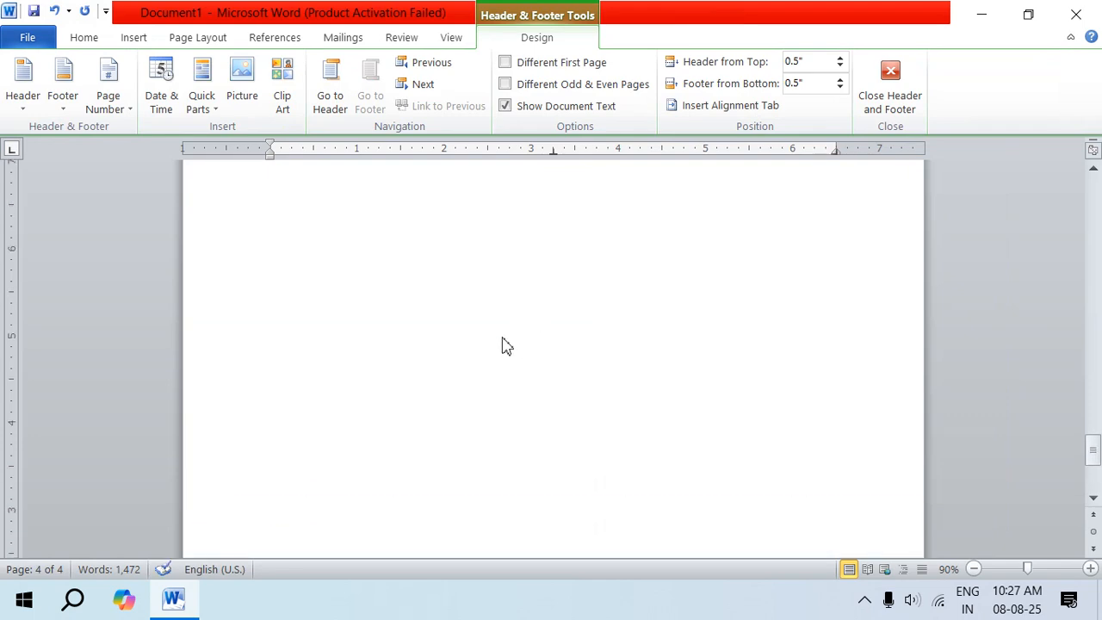
scroll(465, 344, "up", 5)
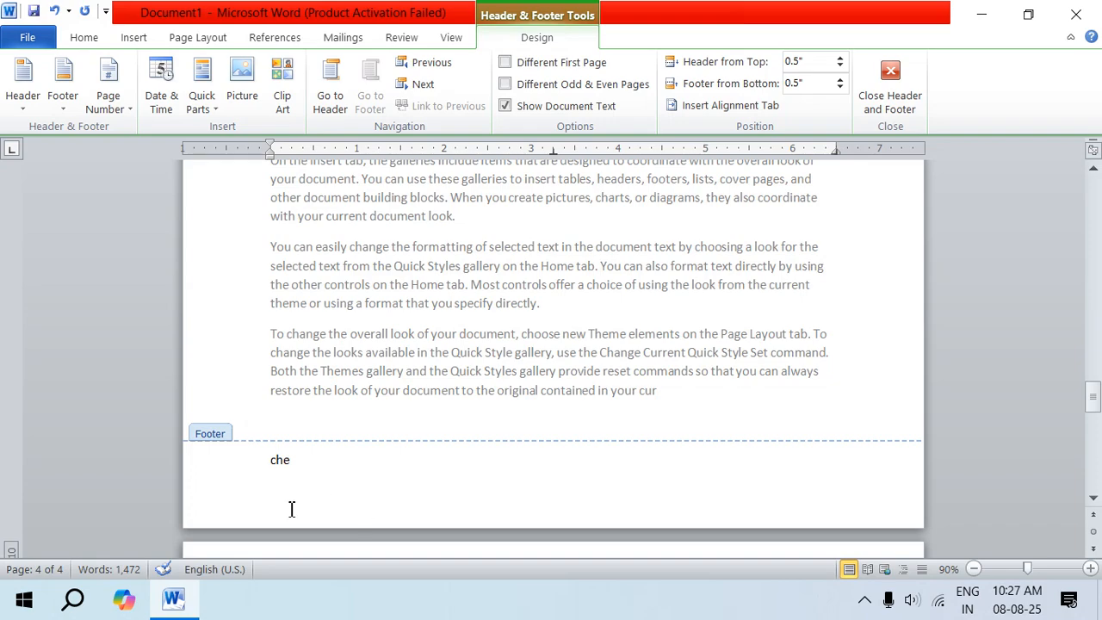
Check the footer across the pages, replace its text with "eng" on the first page and review the other pages
scroll(291, 509, "down", 3)
scroll(344, 512, "up", 5)
scroll(369, 517, "down", 3)
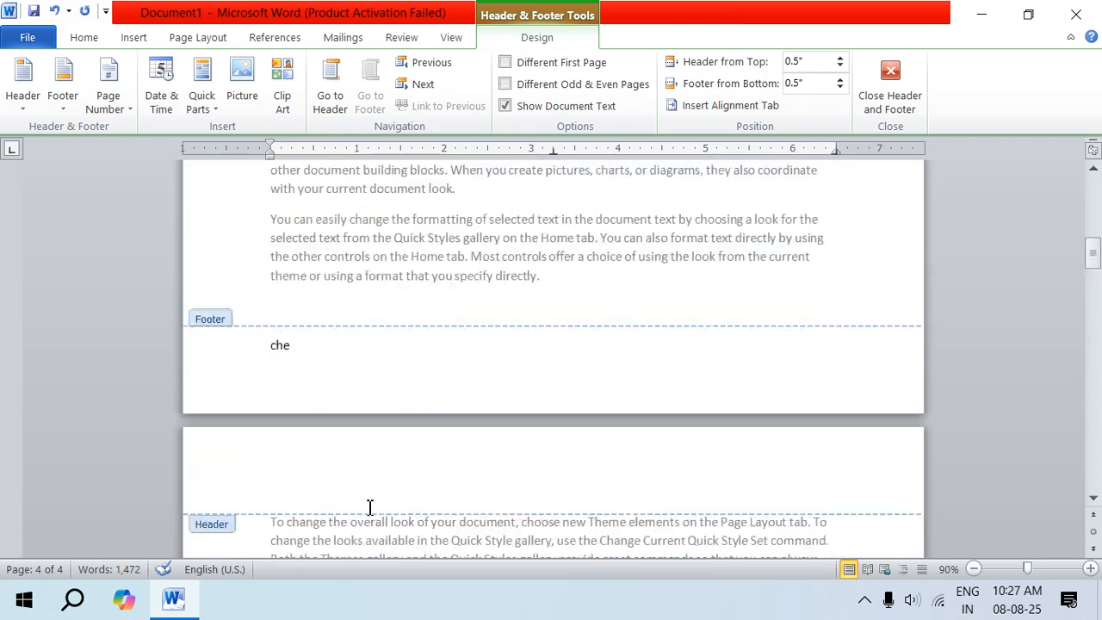
scroll(476, 549, "up", 8)
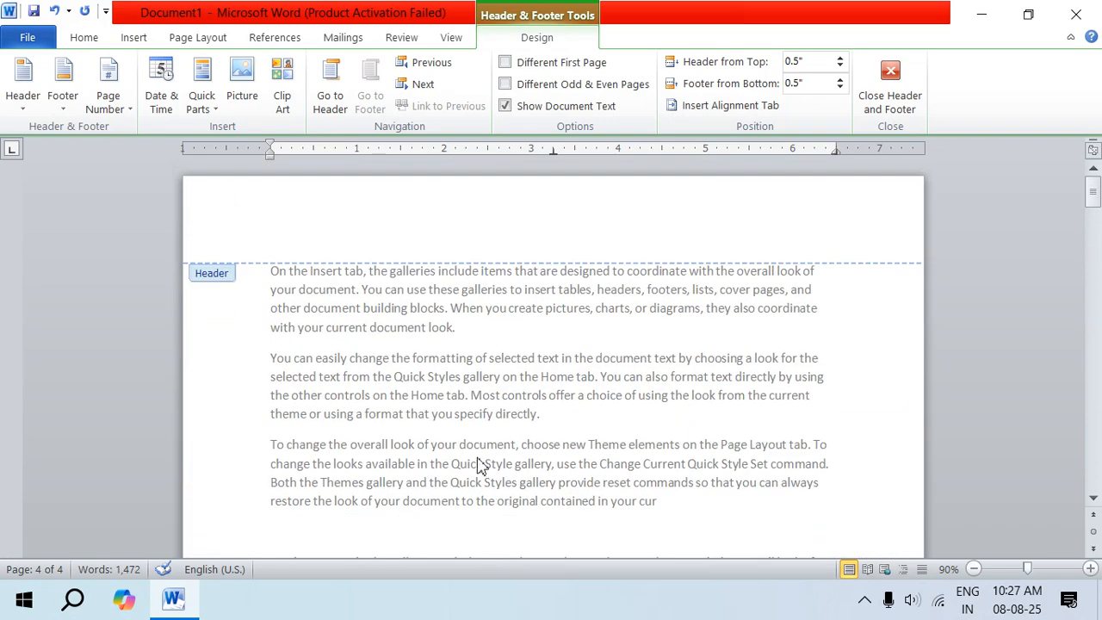
left_click(73, 117)
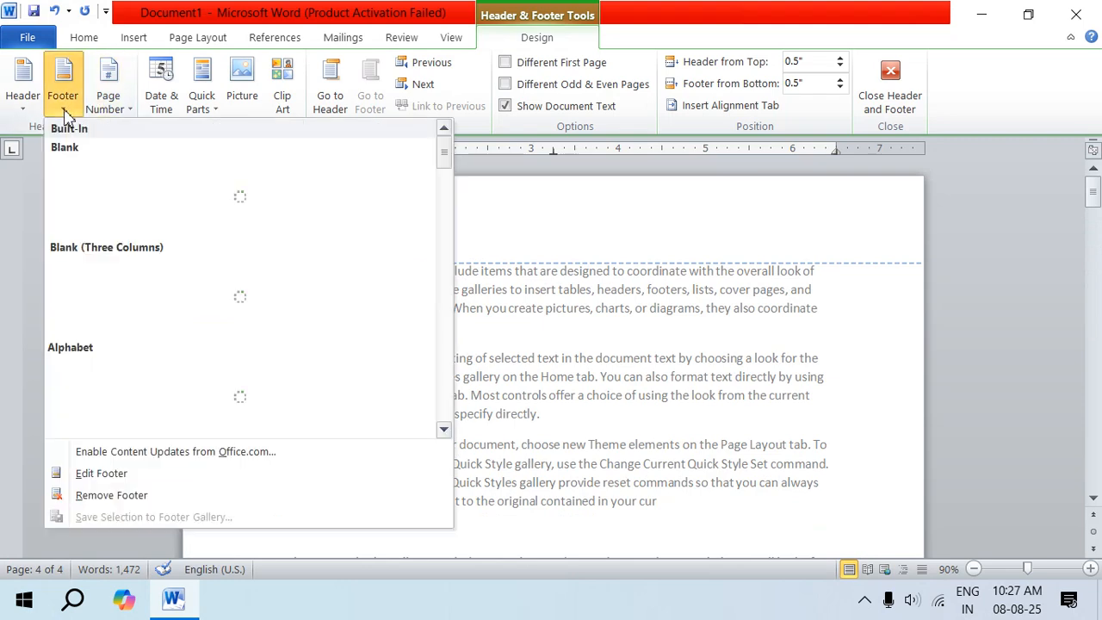
left_click(102, 474)
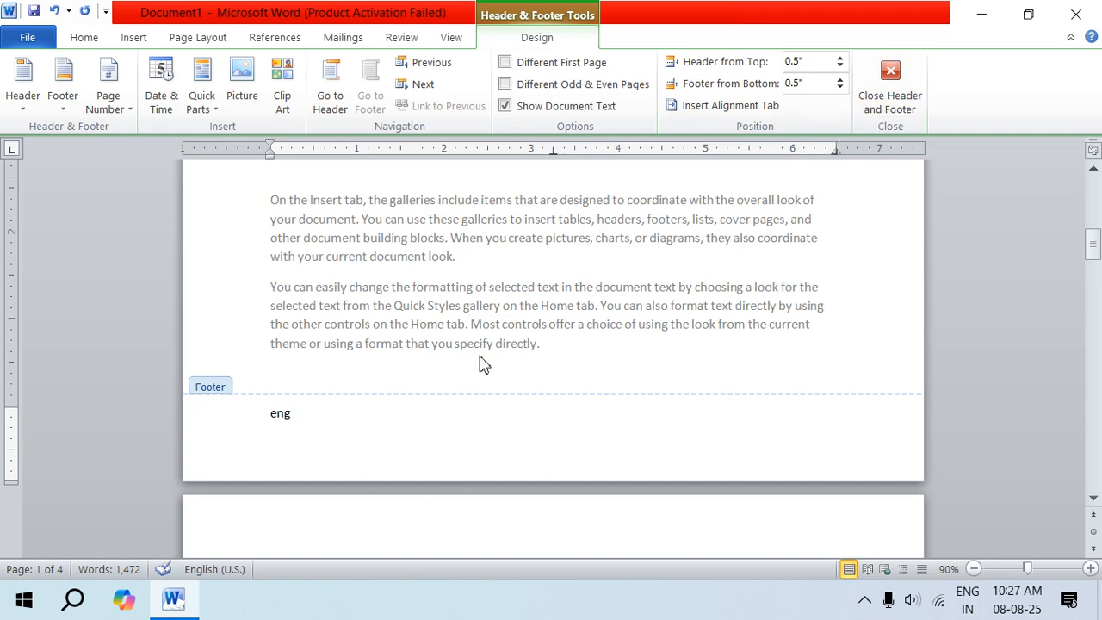
scroll(486, 258, "down", 5)
scroll(473, 167, "up", 1)
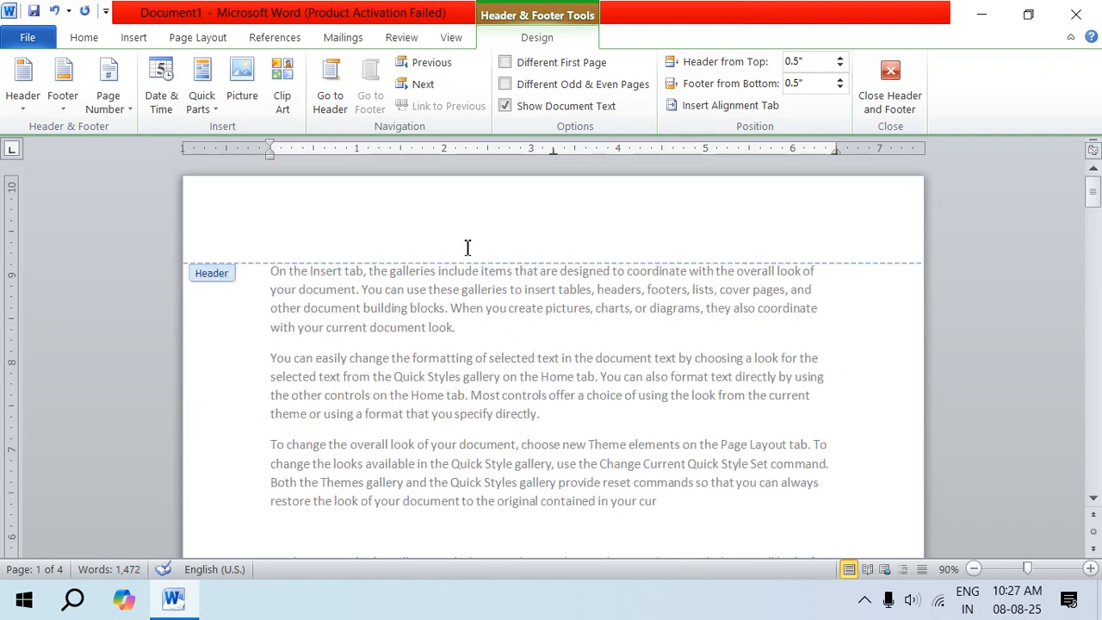
scroll(466, 249, "down", 10)
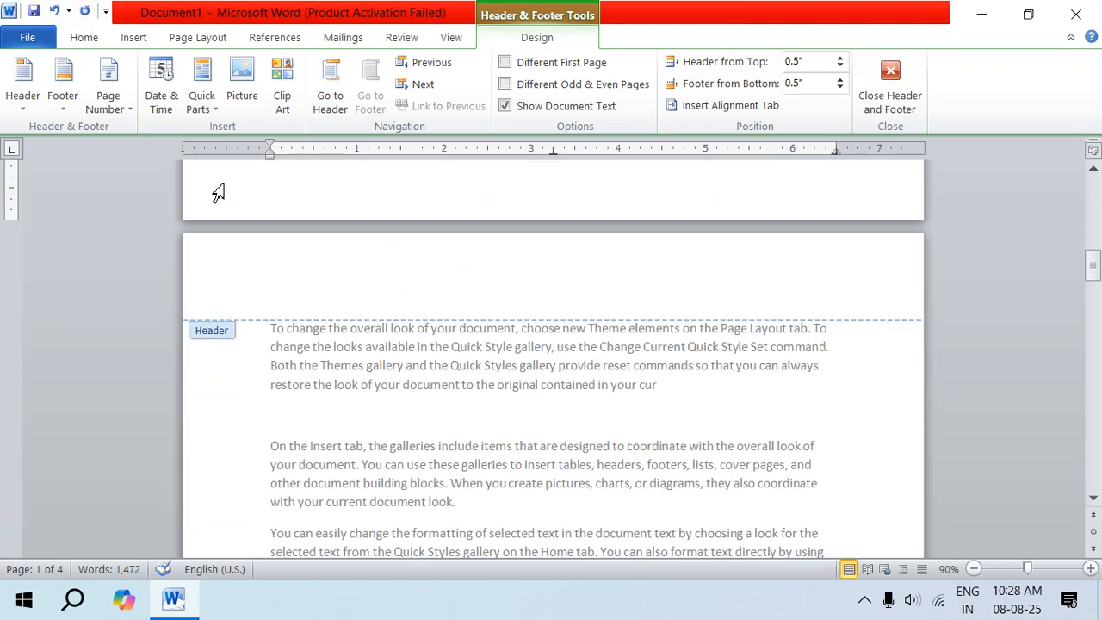
Remove the footer from the document and bring up the Insert commands
left_click(67, 114)
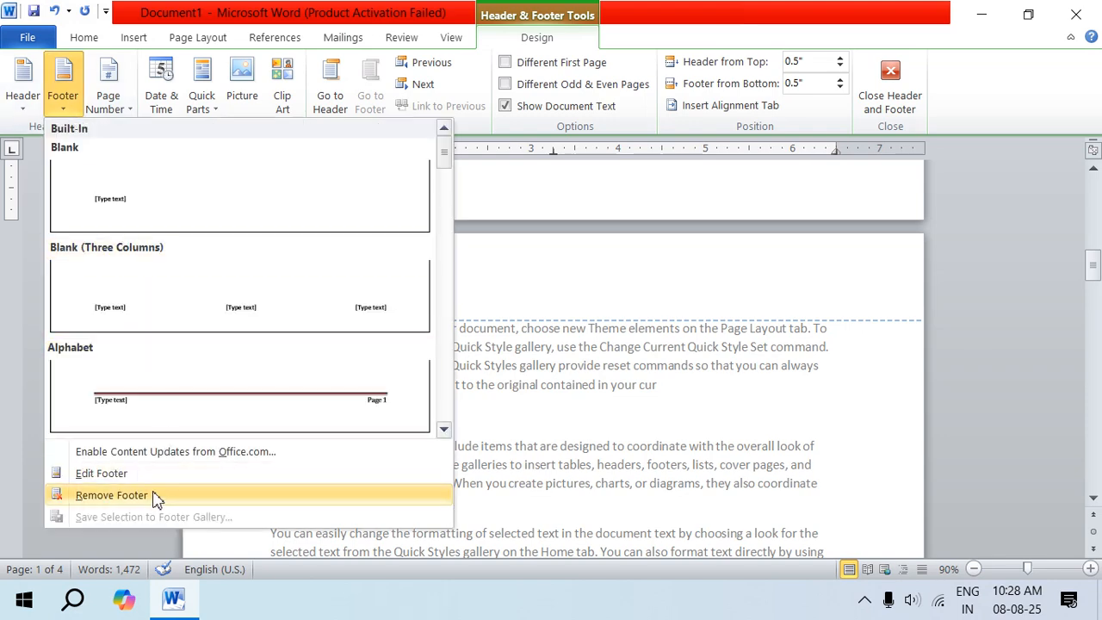
left_click(112, 495)
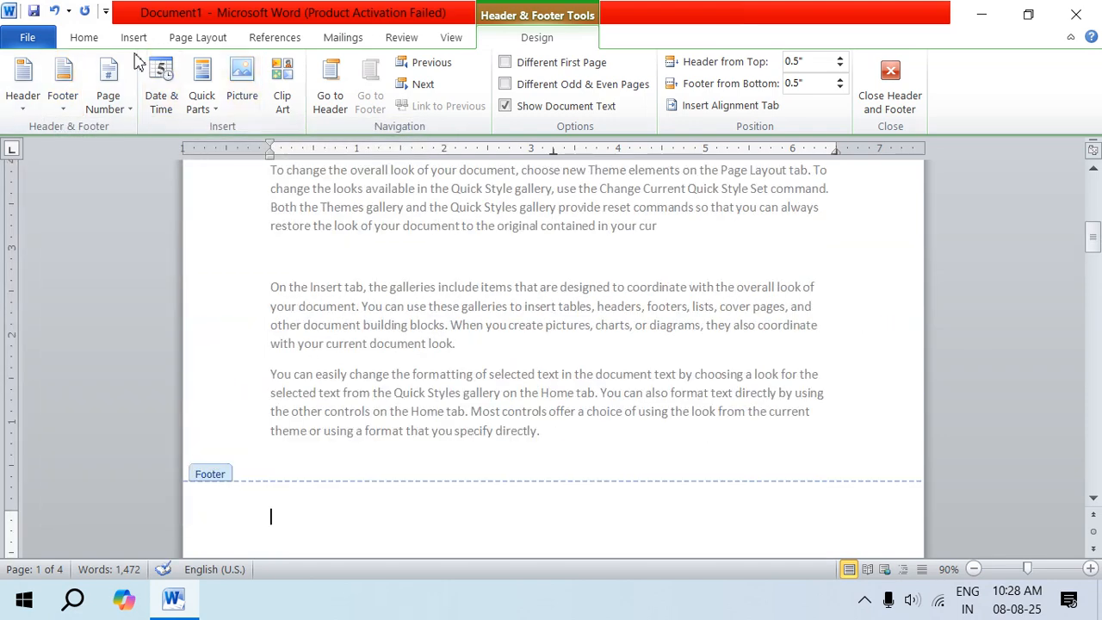
left_click(135, 43)
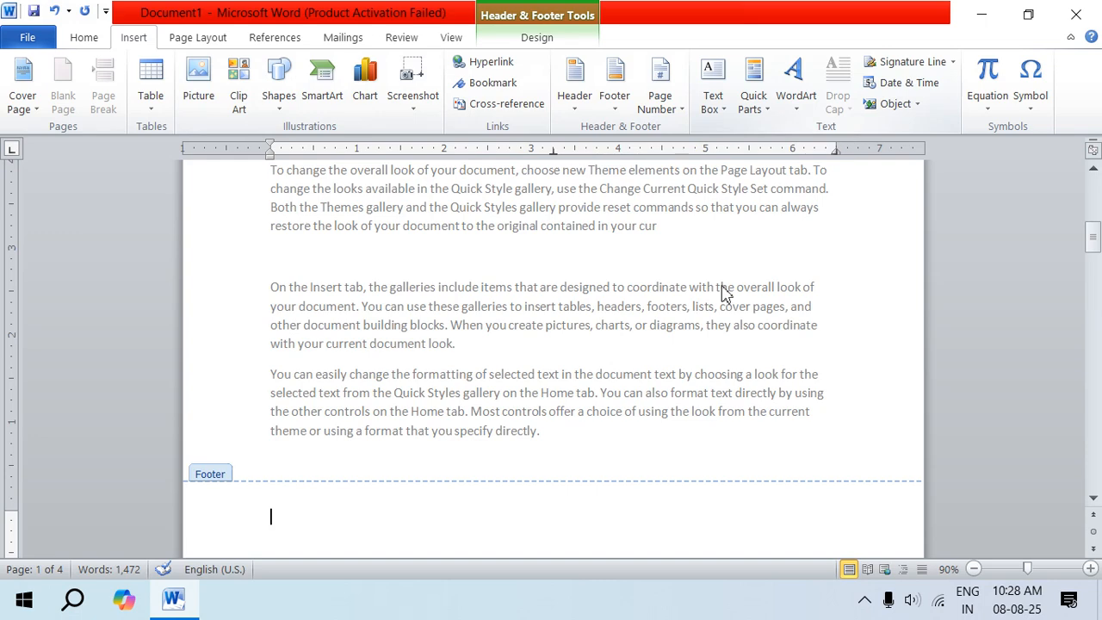
mouse_move(726, 333)
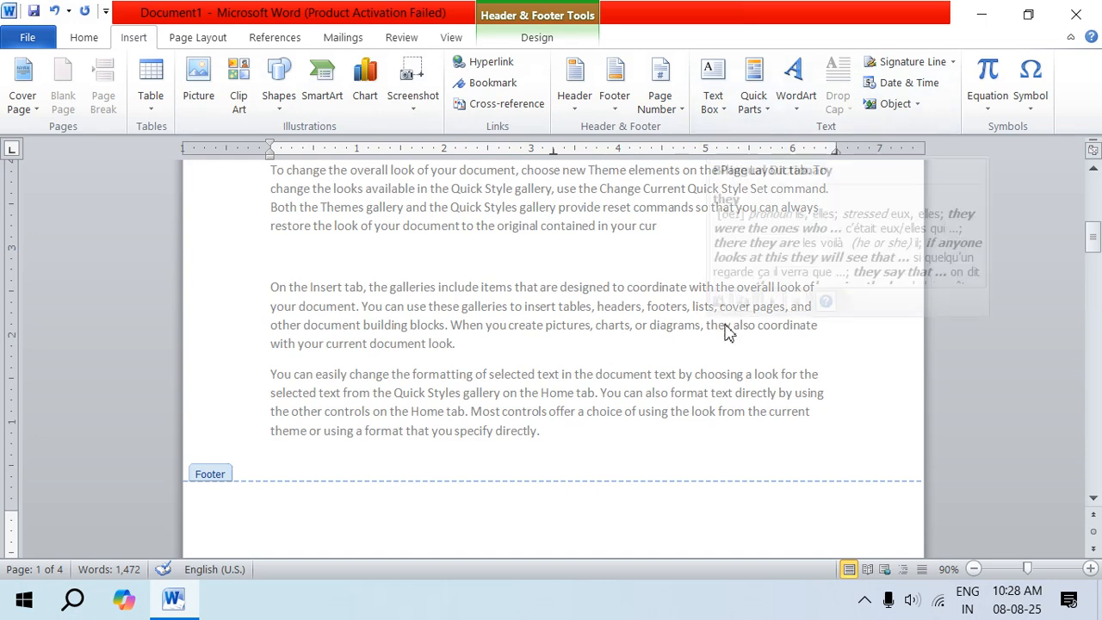